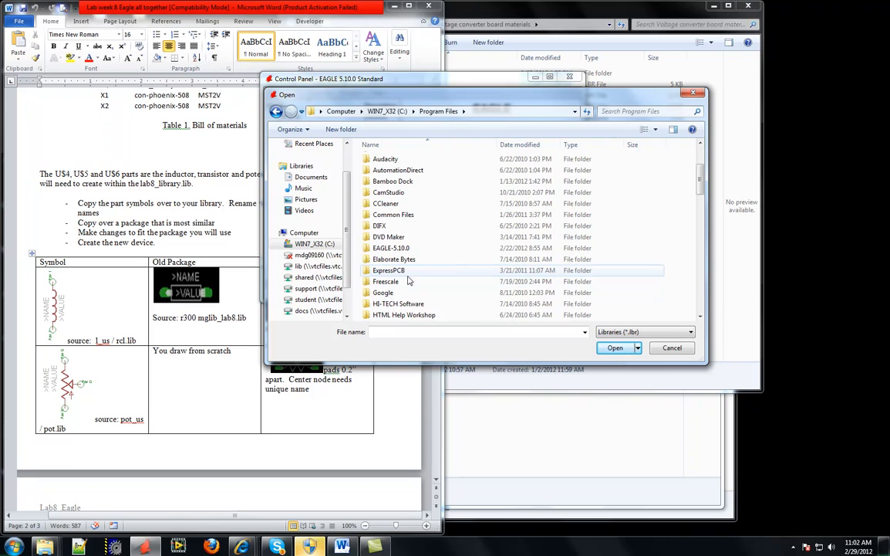
Open the rcl library from the lbr folder of EAGLE-5.10.0
double_click(404, 251)
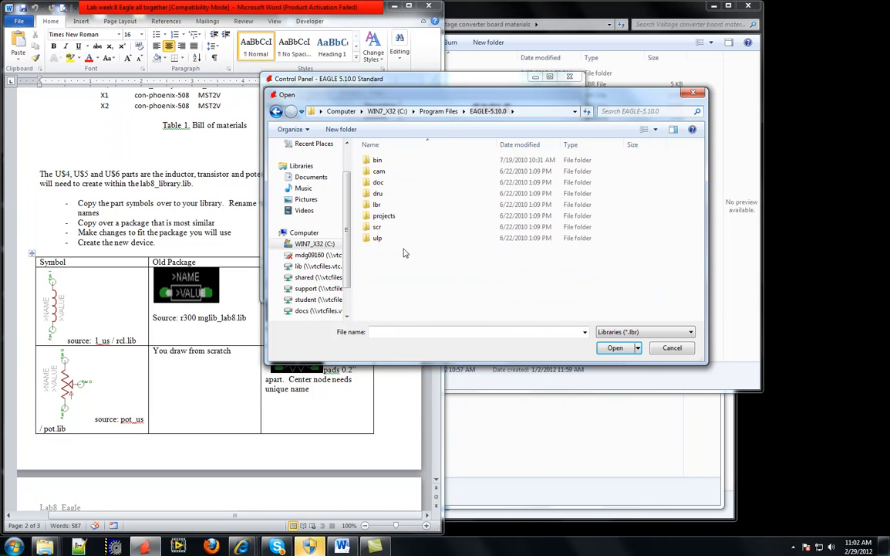
double_click(378, 205)
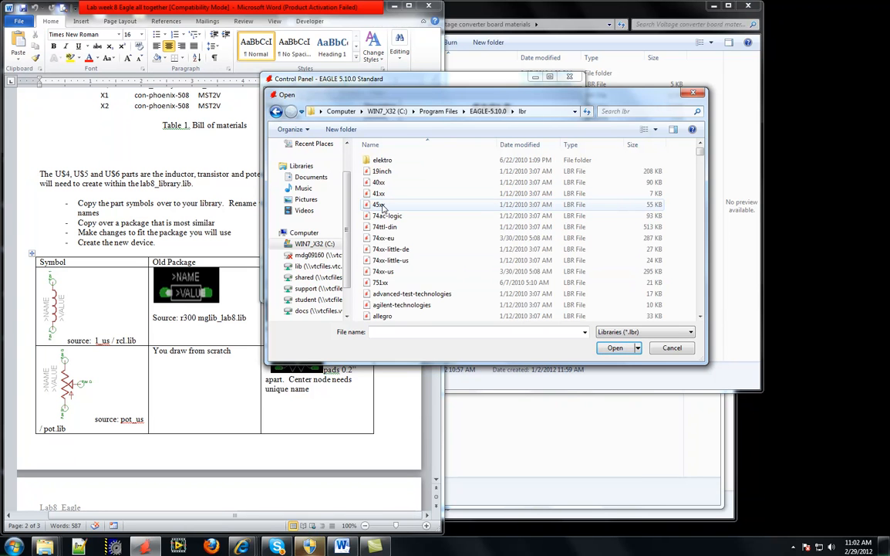
scroll(418, 222, "down", 15)
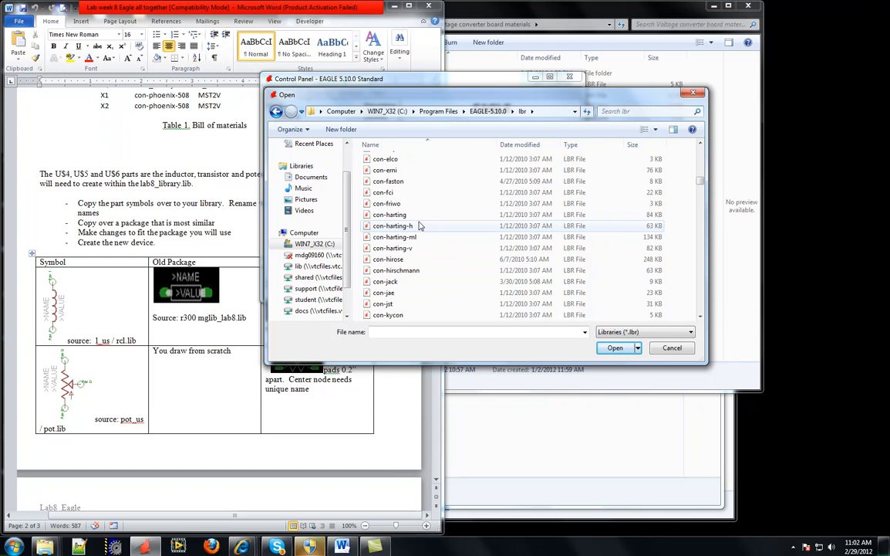
scroll(420, 226, "down", 12)
left_click_drag(701, 206, 698, 304)
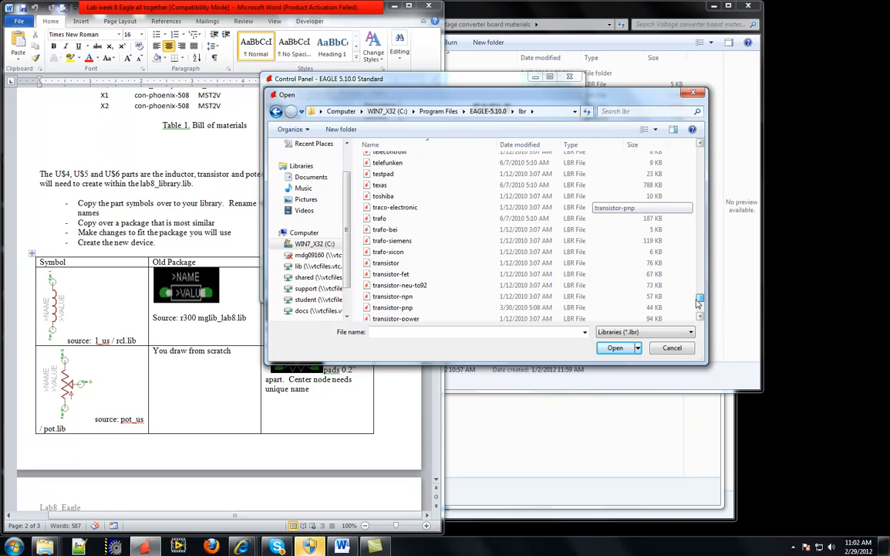
left_click_drag(699, 304, 697, 274)
left_click(378, 274)
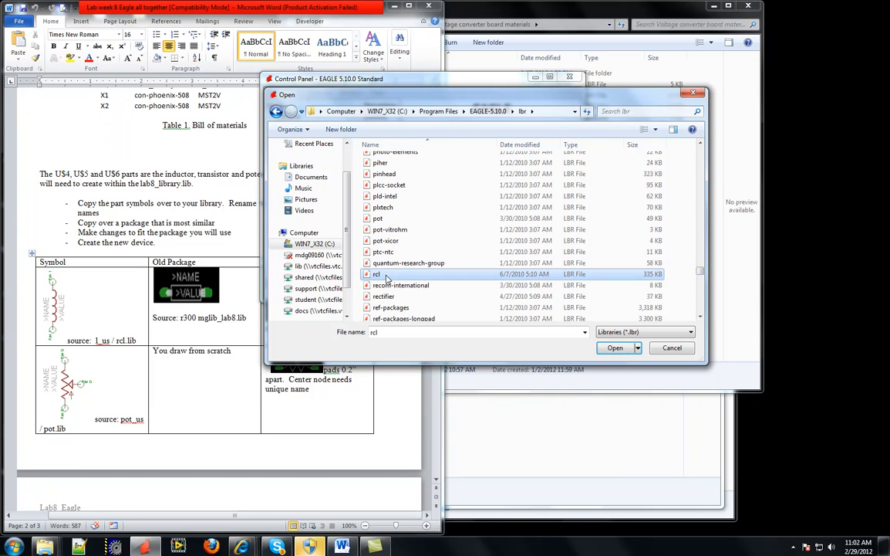
left_click(622, 348)
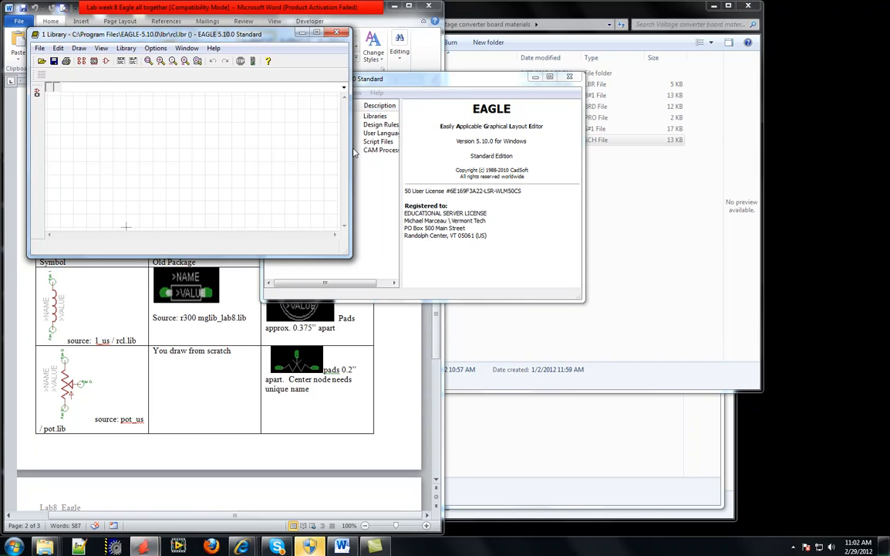
Open the R-US symbol of the rcl library
left_click(128, 49)
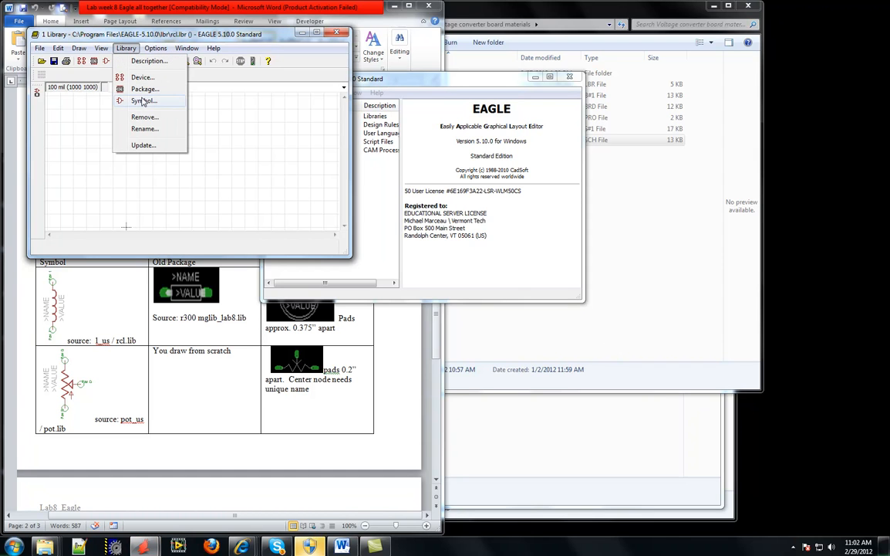
left_click(143, 102)
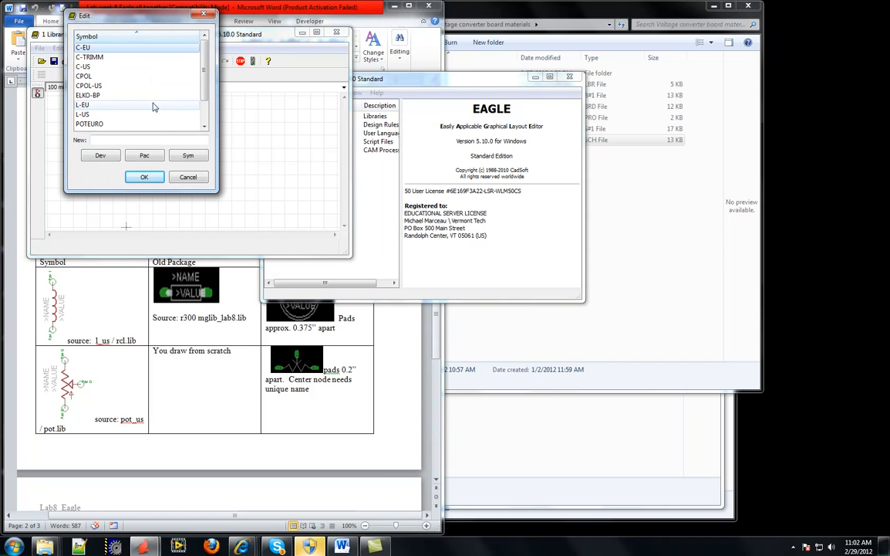
scroll(131, 116, "down", 3)
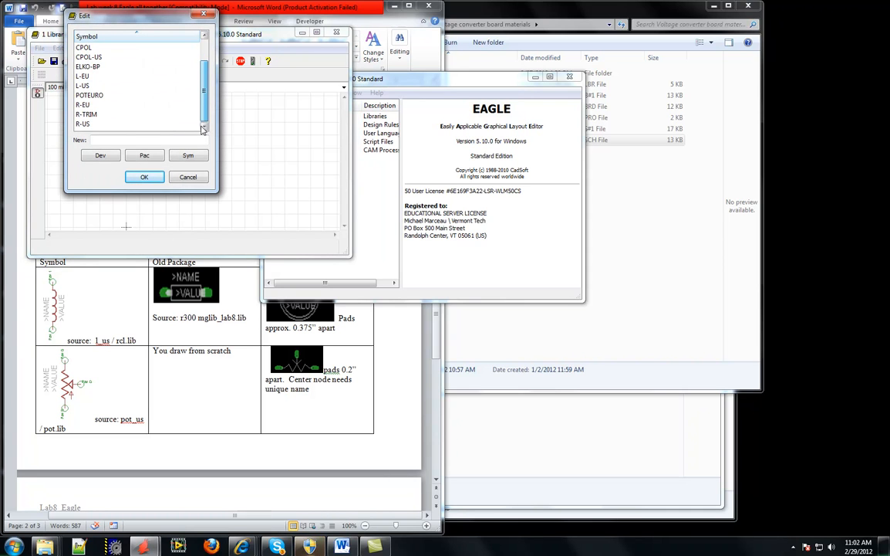
left_click(85, 124)
left_click(144, 177)
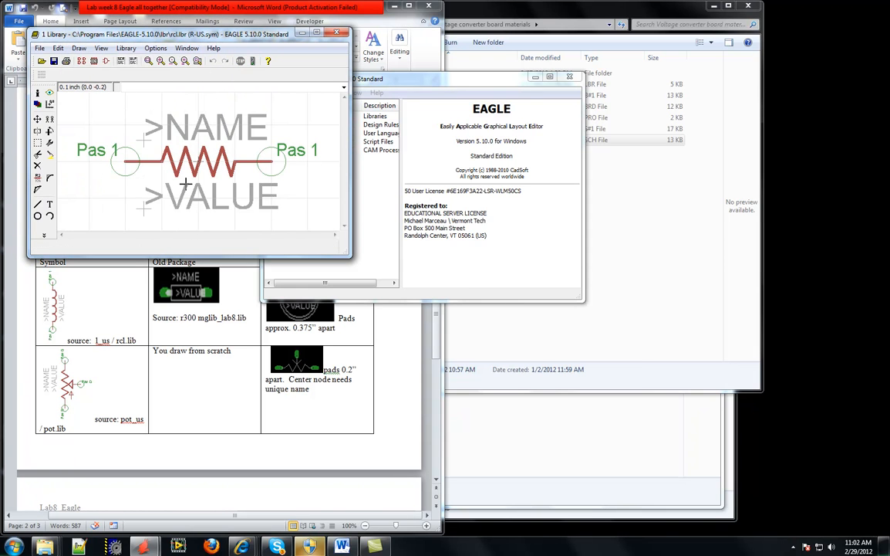
Open the L-US inductor symbol of the rcl library and enlarge the library editor window
left_click(128, 49)
left_click(142, 100)
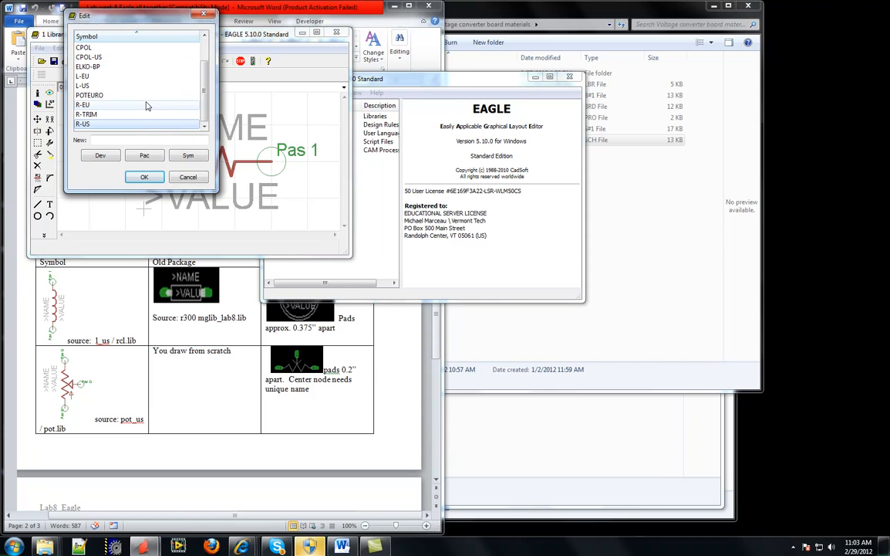
left_click(114, 86)
left_click(144, 176)
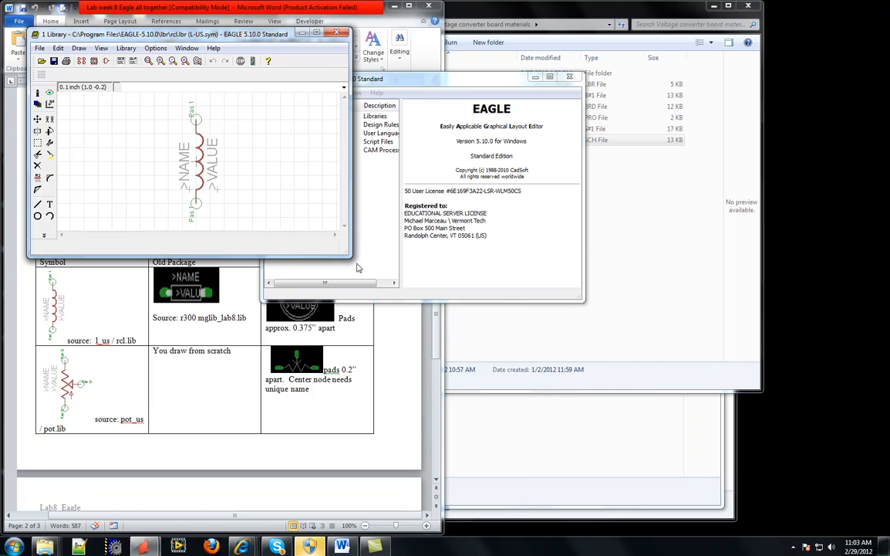
left_click_drag(348, 254, 428, 318)
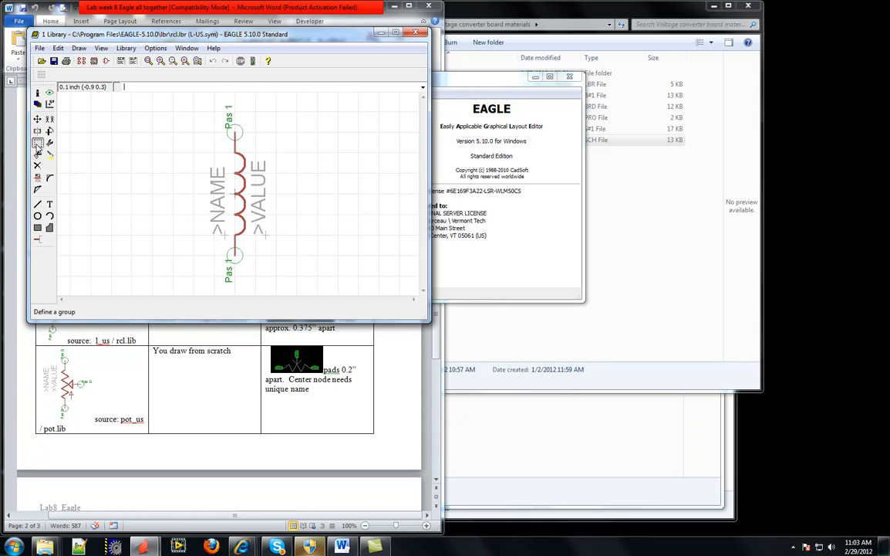
Group the entire L-US symbol, including its pins and the NAME and VALUE texts, and copy the group
left_click(37, 143)
left_click_drag(187, 101, 295, 289)
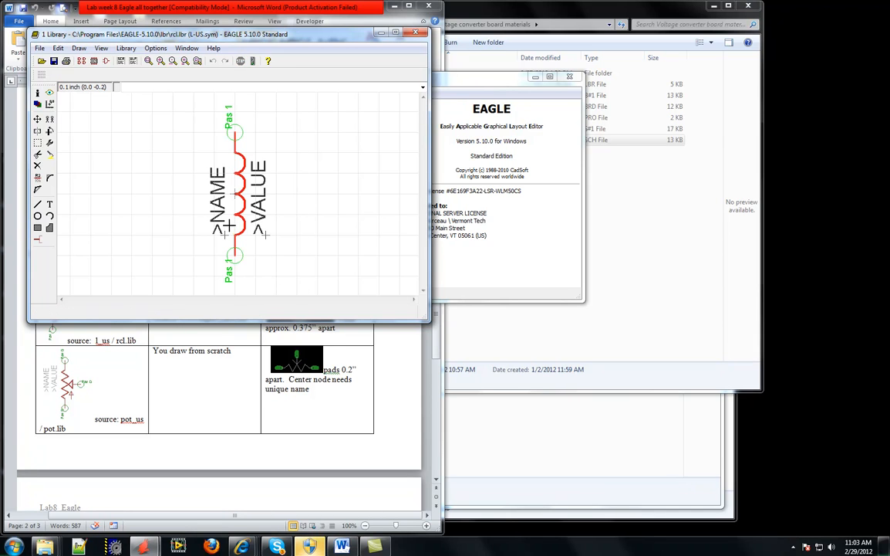
left_click(50, 120)
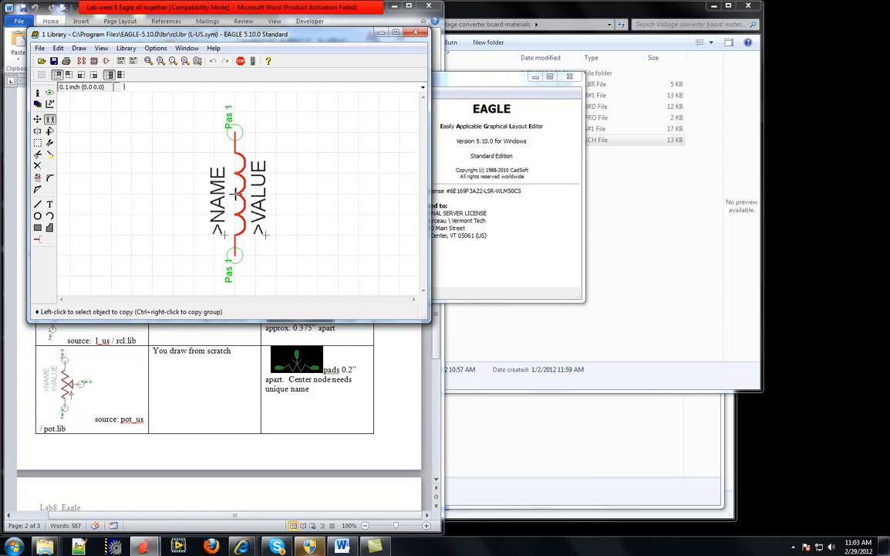
right_click(235, 194)
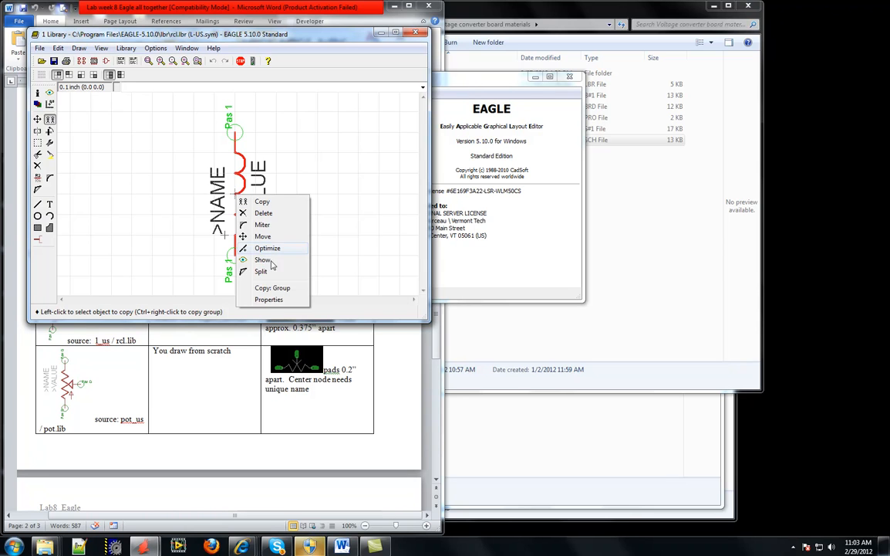
left_click(274, 288)
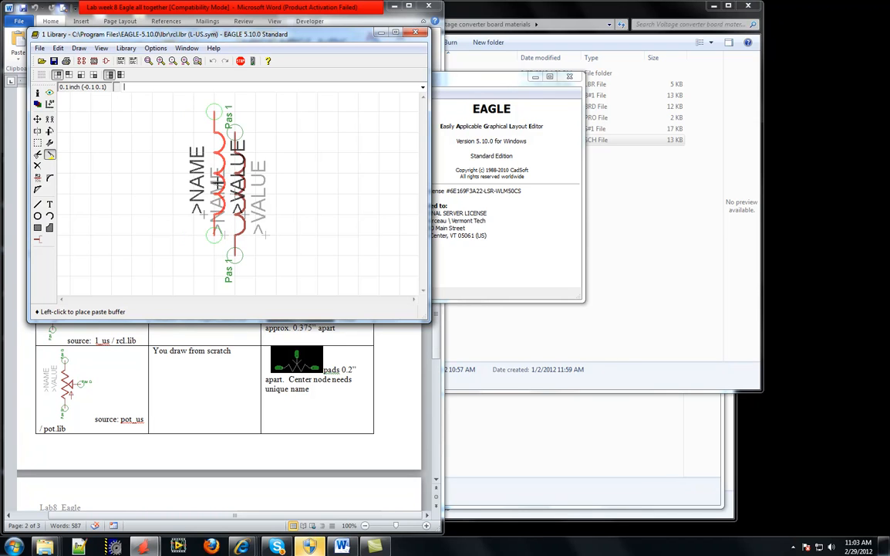
Open the recently used lab8_library.lbr while the copied inductor group is kept in the paste buffer
left_click(39, 48)
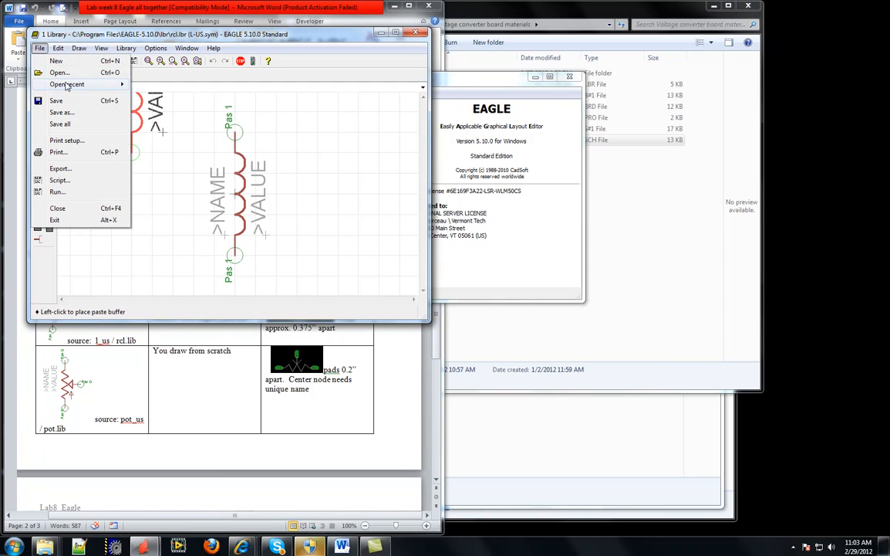
mouse_move(68, 85)
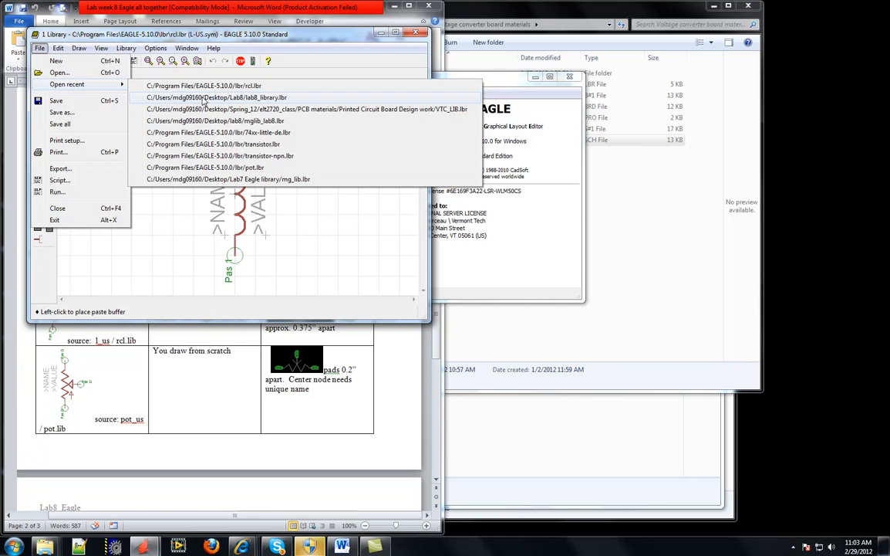
left_click(261, 98)
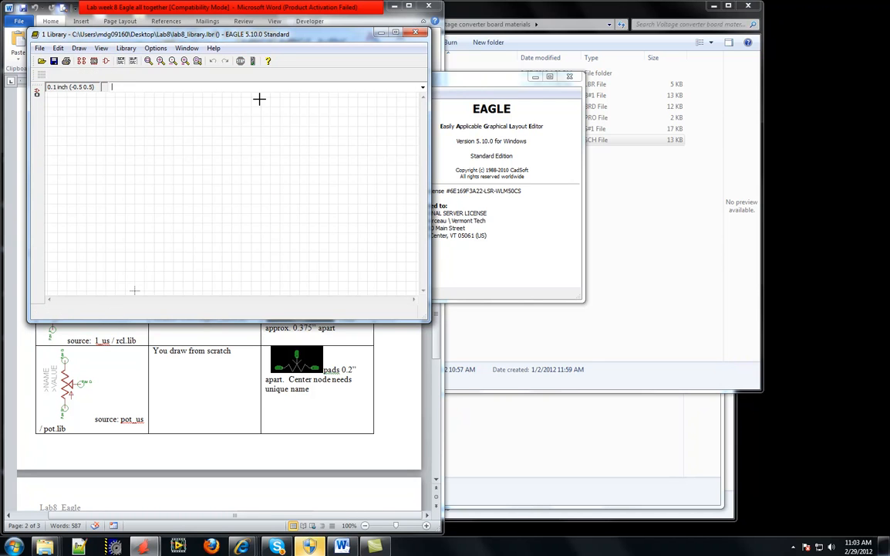
Create a new symbol named L_US in lab8_library
left_click(126, 49)
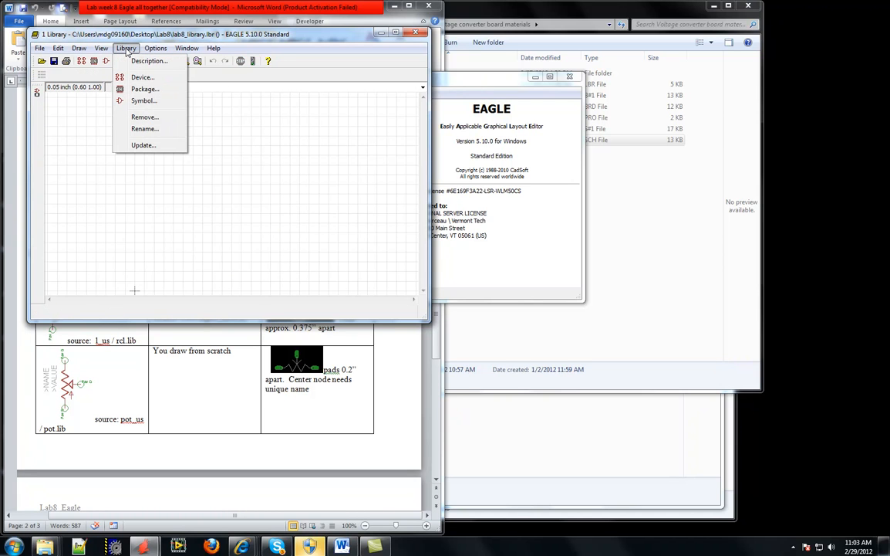
left_click(142, 100)
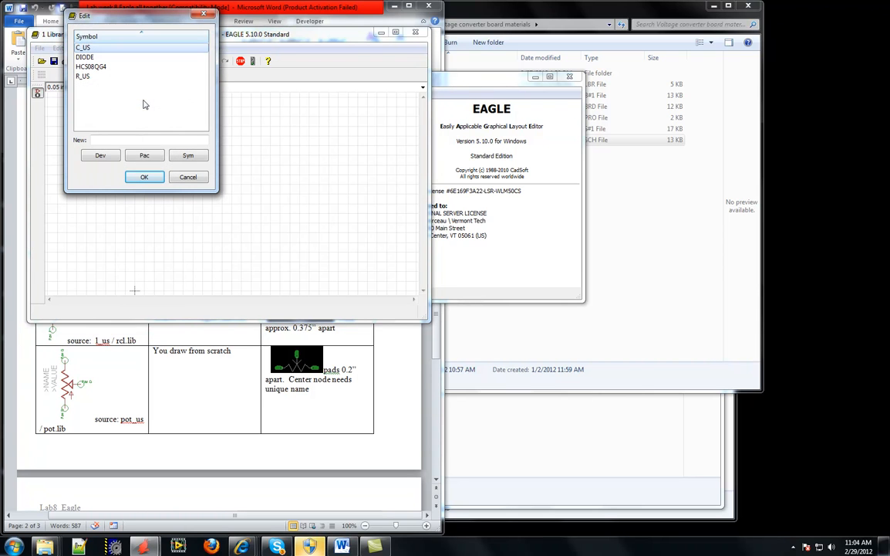
left_click(104, 140)
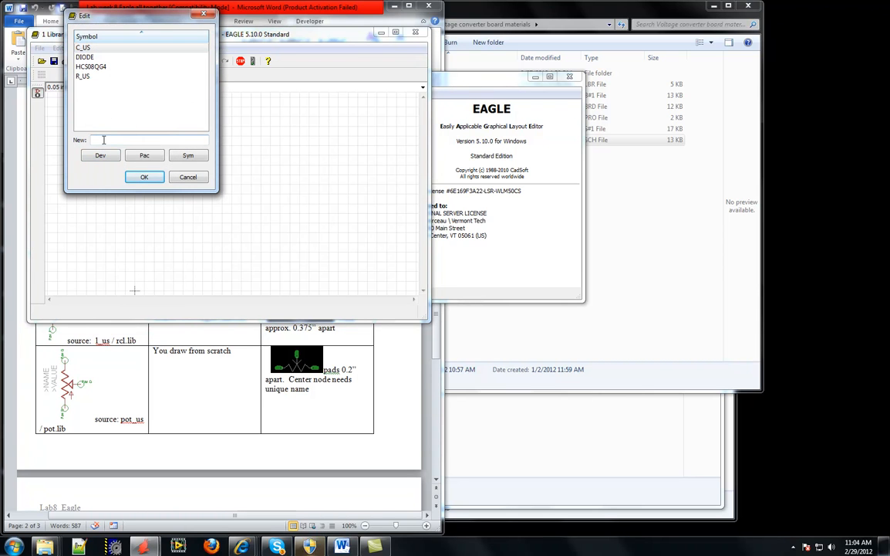
type("L_US")
left_click(143, 176)
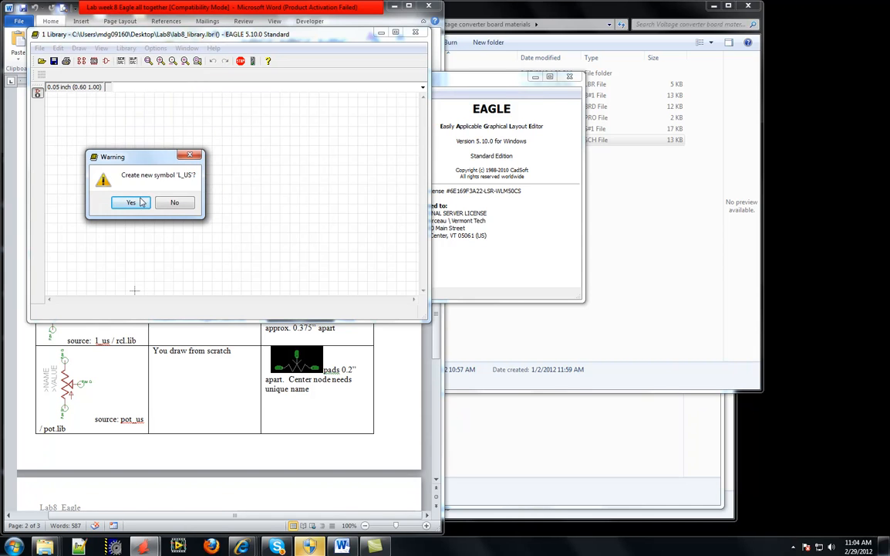
left_click(131, 201)
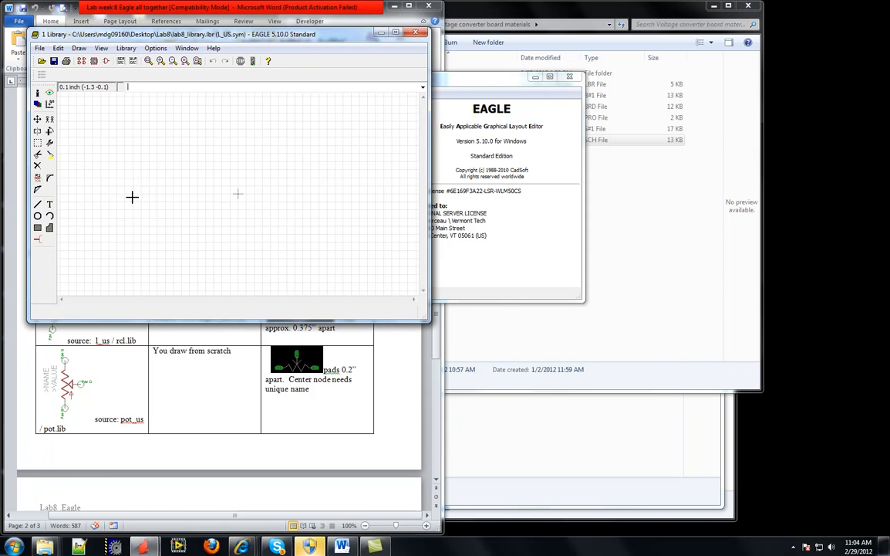
Paste the copied inductor at the origin of the L_US symbol and save the library
left_click(50, 155)
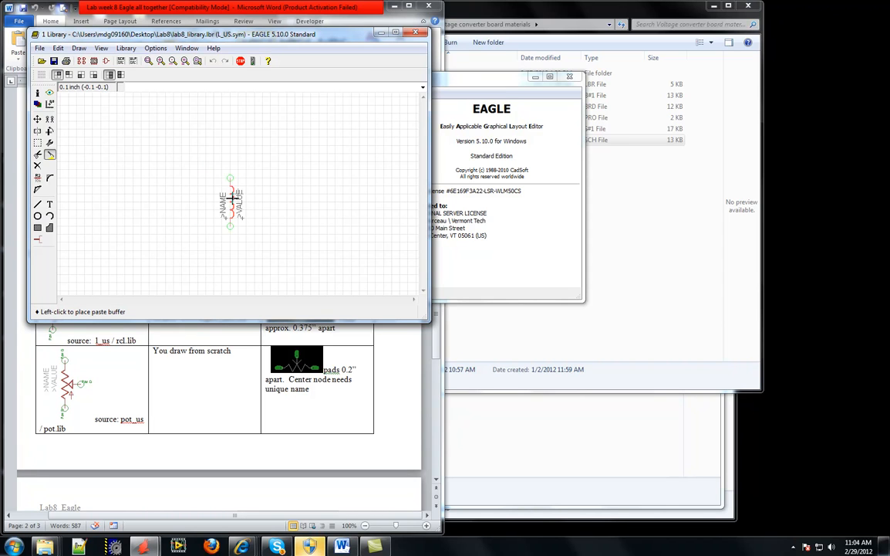
left_click(239, 194)
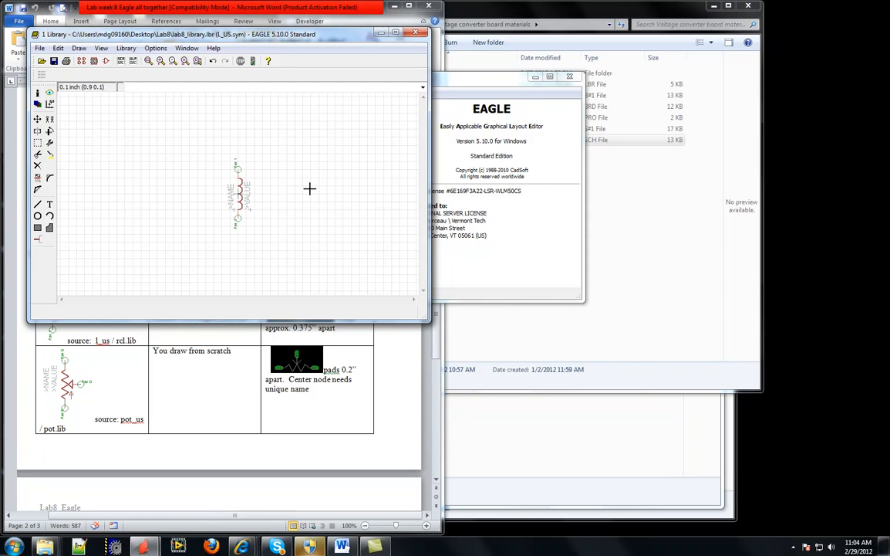
scroll(309, 189, "up", 3)
scroll(309, 189, "up", 1)
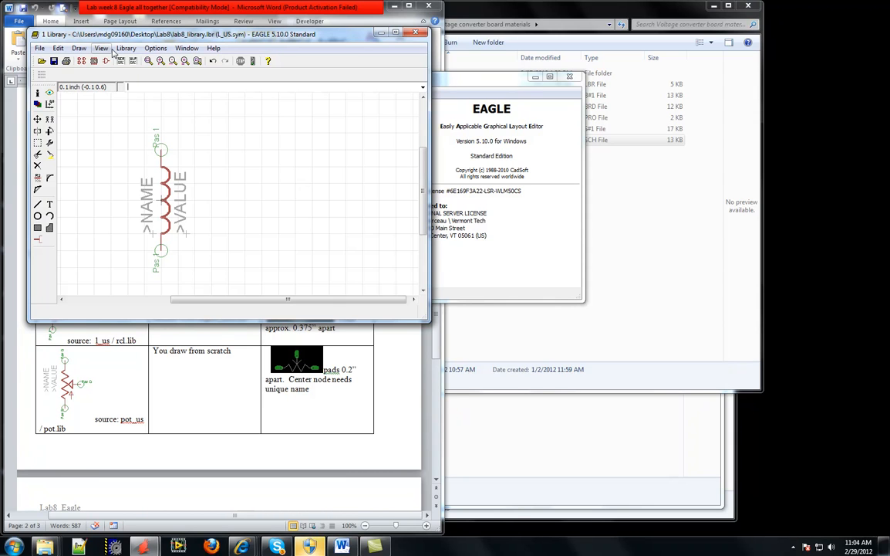
left_click(40, 48)
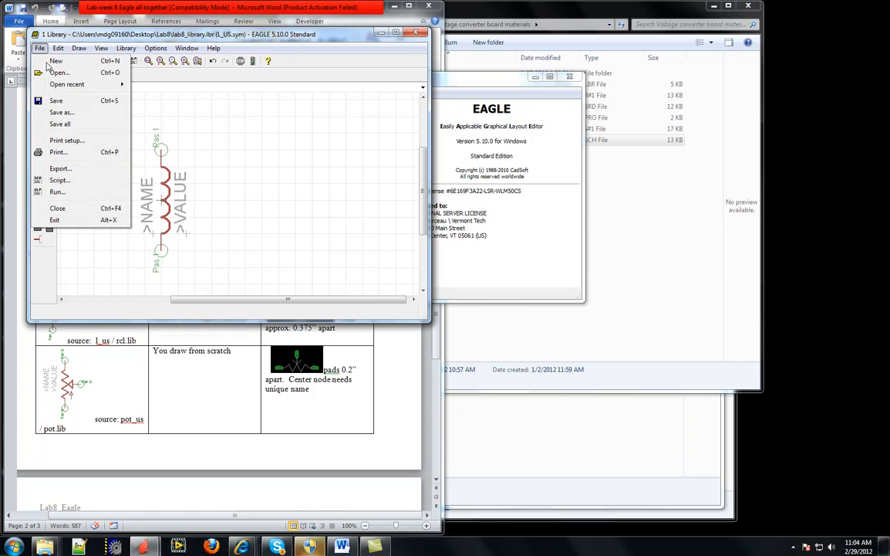
left_click(56, 101)
Check the inductor package requirements in the Word lab instructions and return to the EAGLE library window
left_click(187, 336)
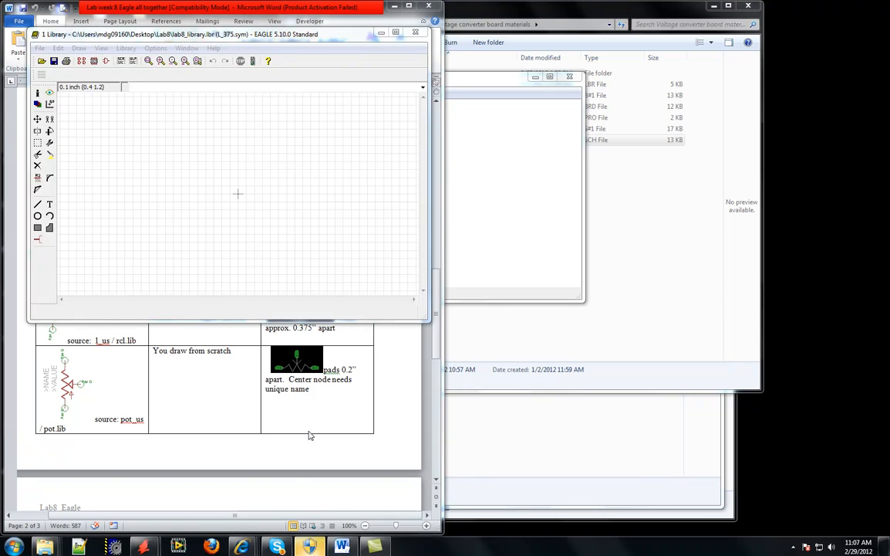
left_click(309, 436)
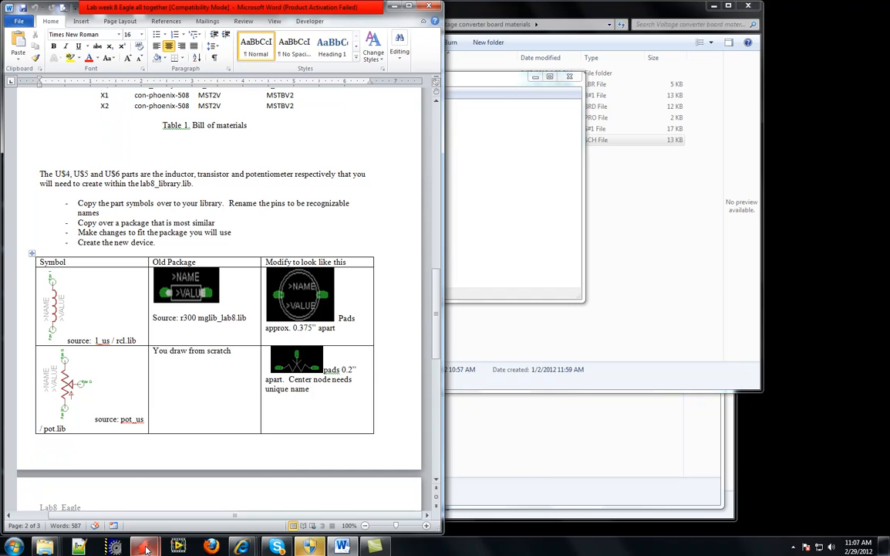
mouse_move(143, 545)
left_click(202, 494)
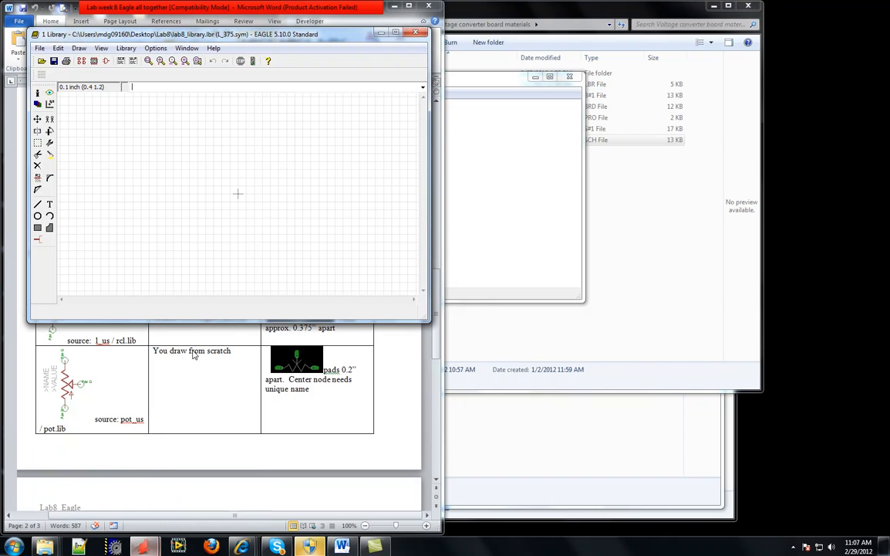
Open the R_300 package of lab8_library
left_click(126, 48)
left_click(147, 89)
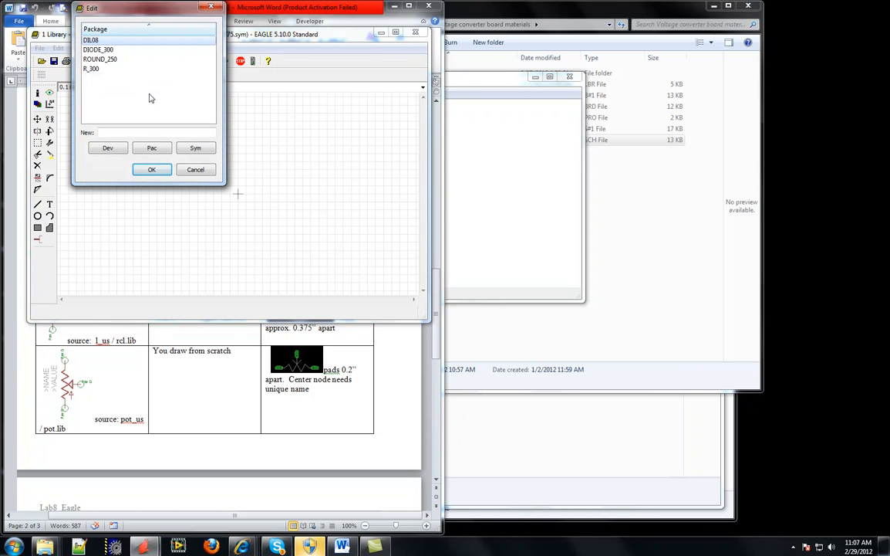
left_click(96, 69)
left_click(151, 169)
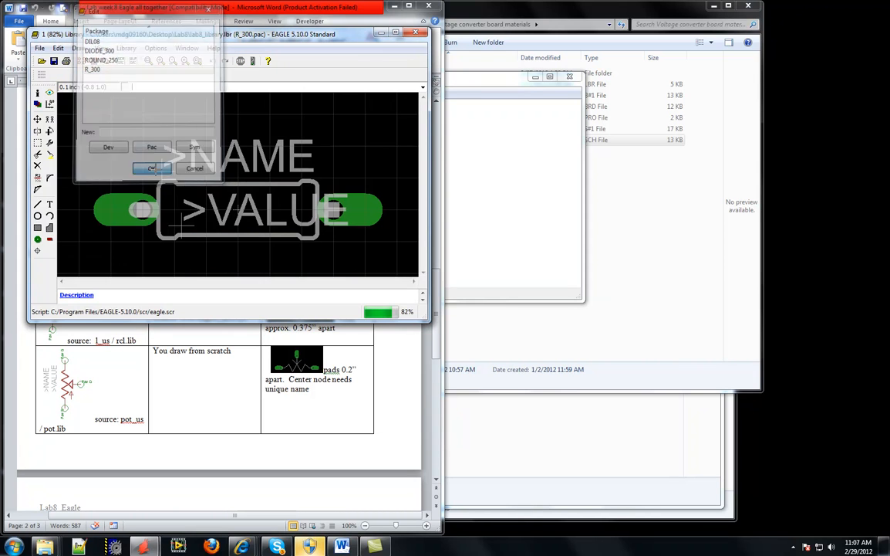
scroll(275, 216, "down", 2)
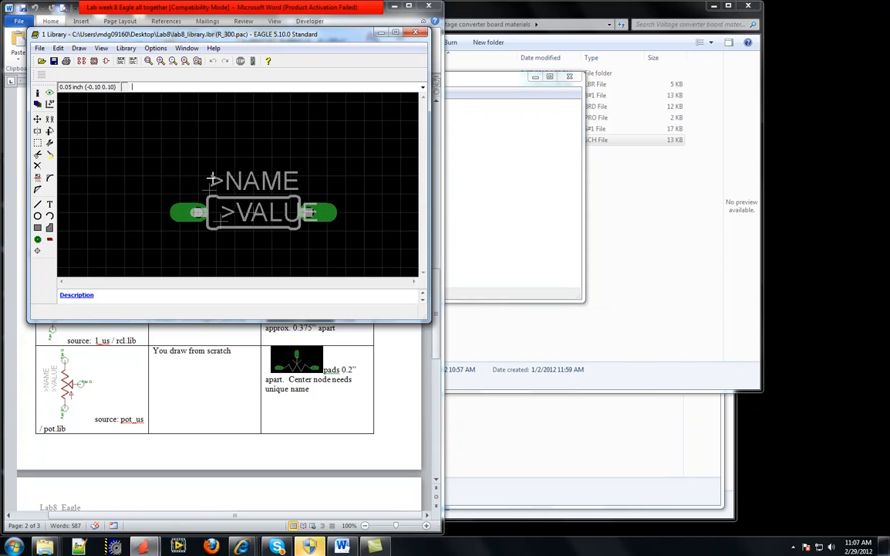
Group the entire R_300 package and copy it from the origin into the paste buffer
left_click(37, 143)
left_click_drag(120, 139, 359, 254)
left_click(49, 119)
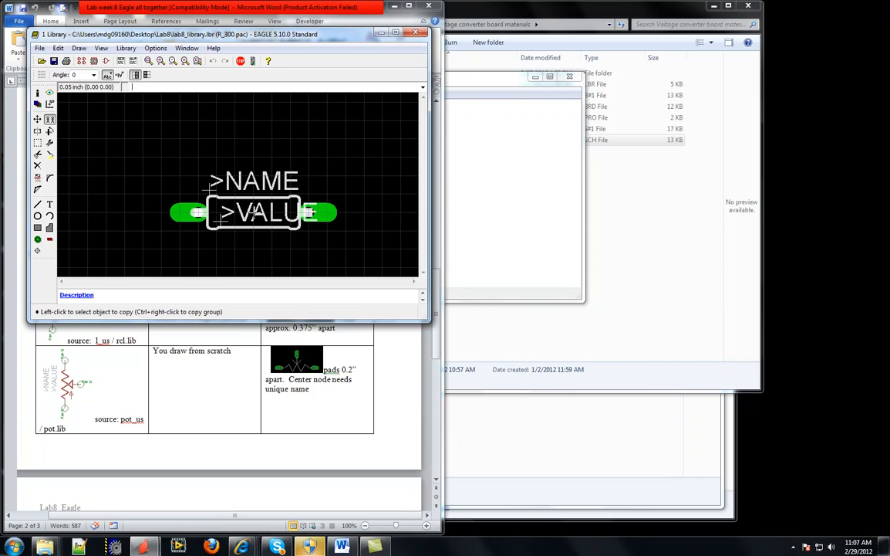
right_click(254, 211)
left_click(293, 304)
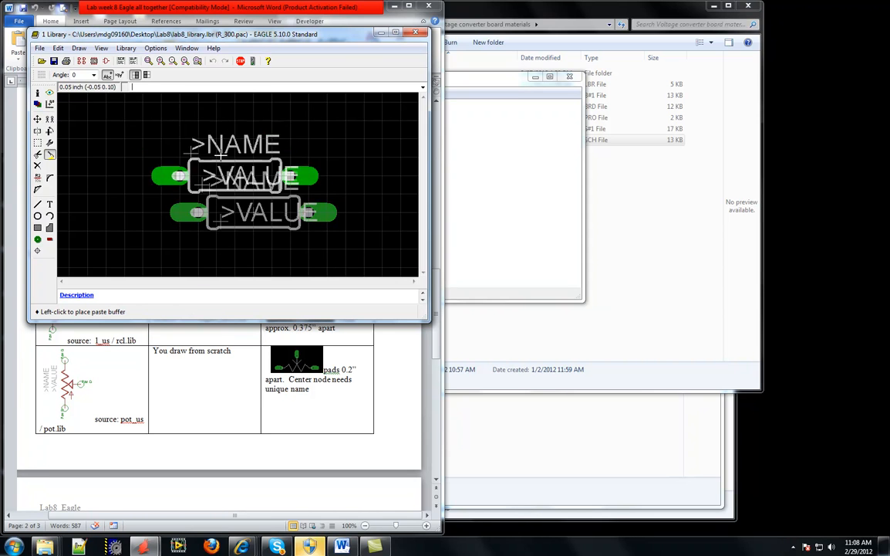
Create a new package named L_375 in lab8_library
left_click(126, 48)
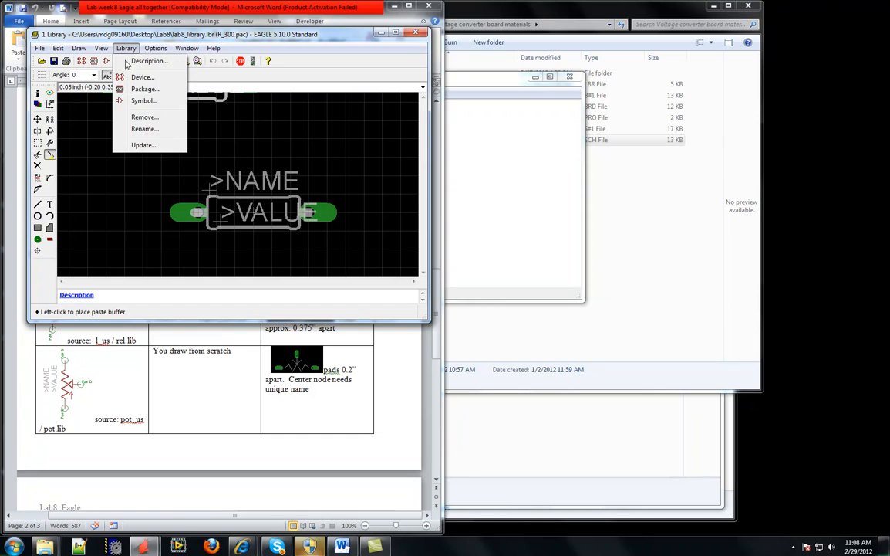
left_click(145, 93)
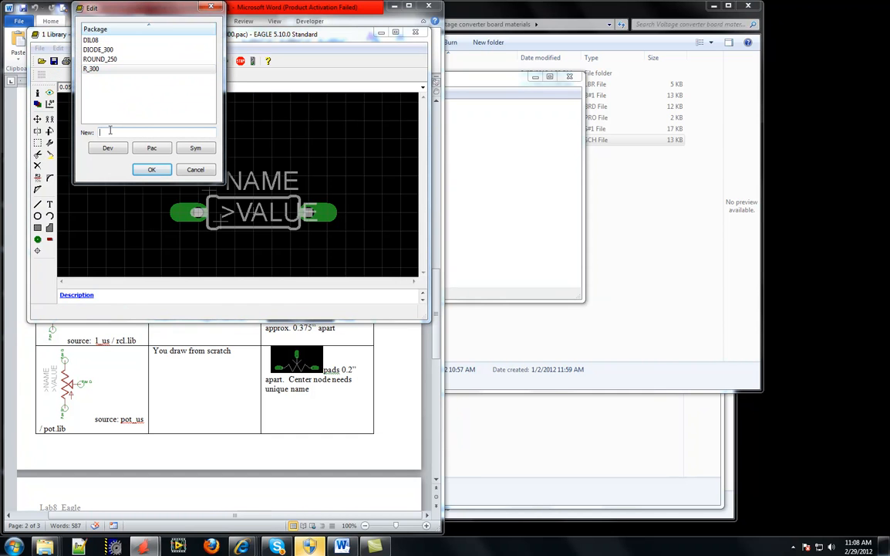
type("L_375")
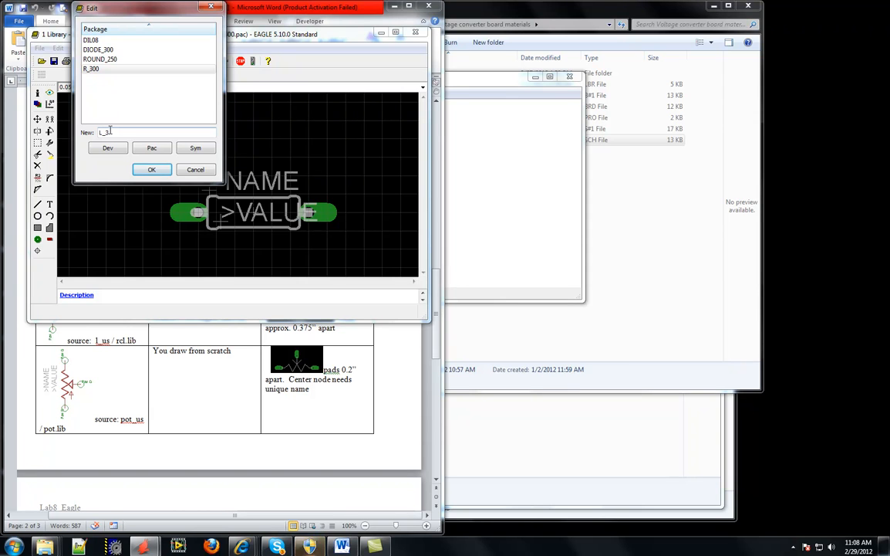
left_click(151, 169)
left_click(148, 194)
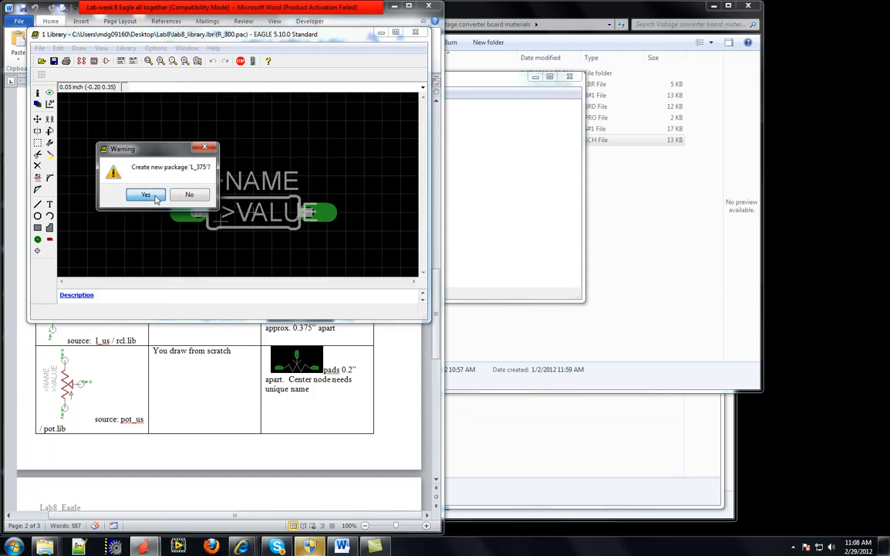
Paste the copied resistor package at the origin of L_375 and maximize the library window
left_click(49, 155)
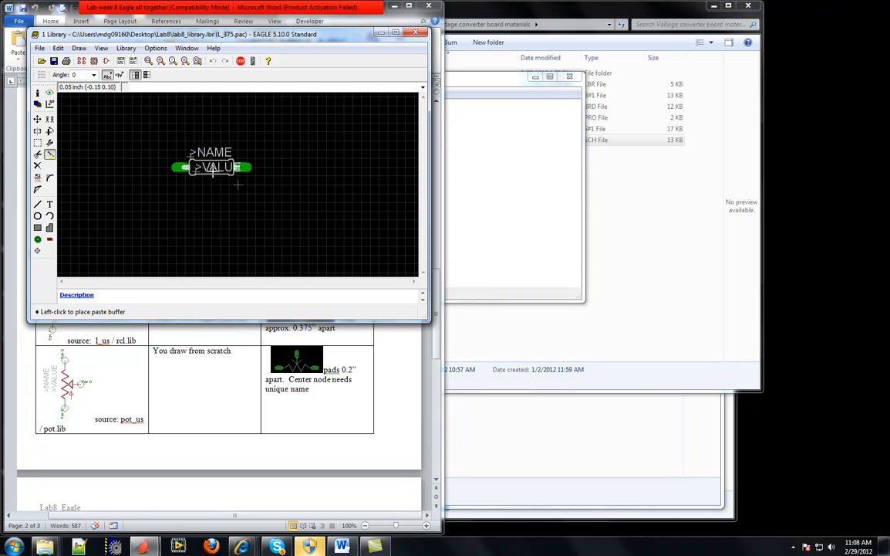
left_click(240, 184)
scroll(307, 185, "up", 2)
scroll(307, 185, "up", 1)
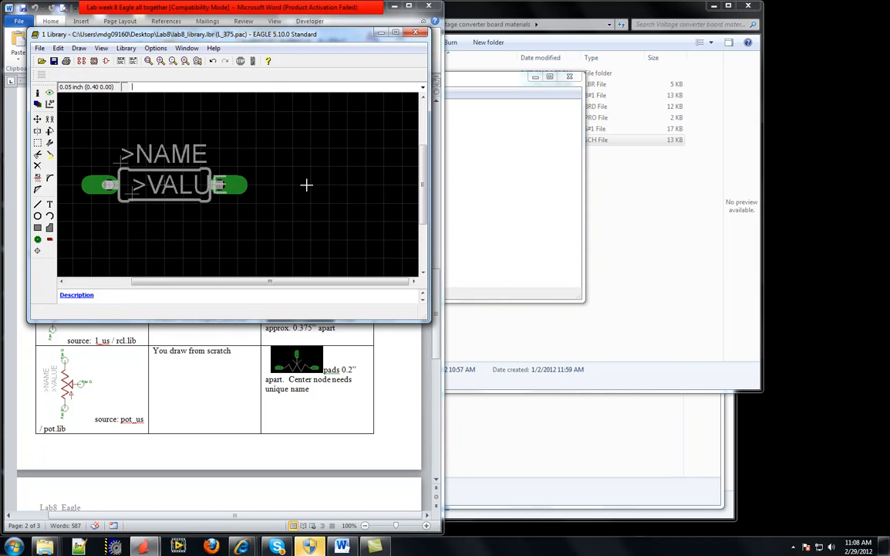
left_click(395, 33)
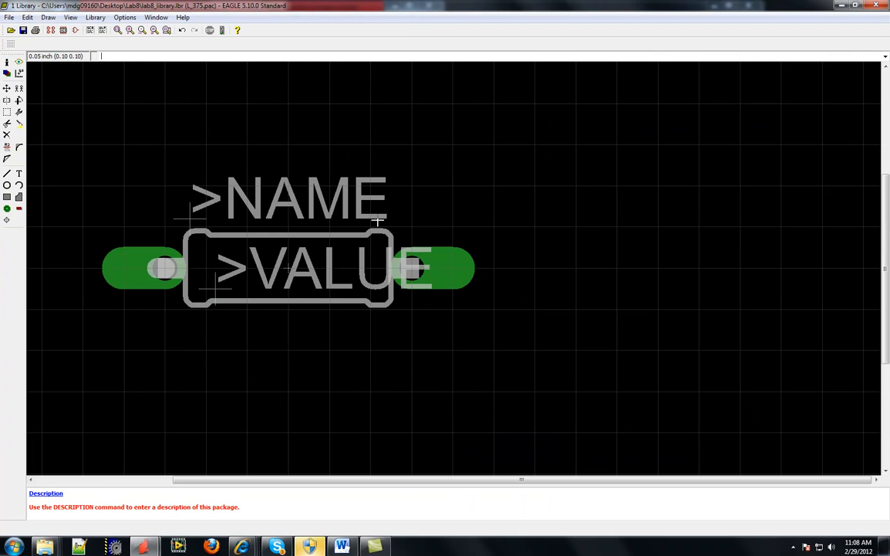
Check the inductor's target package drawing and pad spacing in the Word lab instructions, and return to the EAGLE library window
left_click(343, 545)
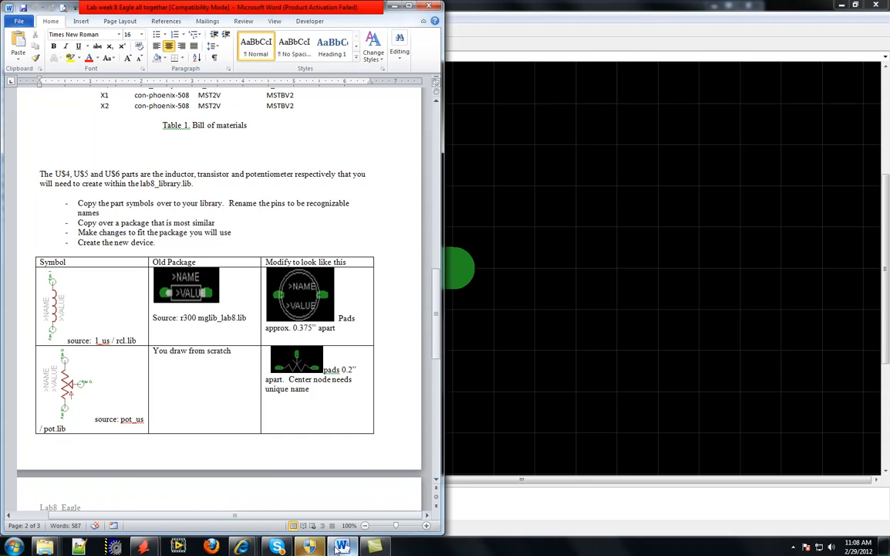
mouse_move(144, 545)
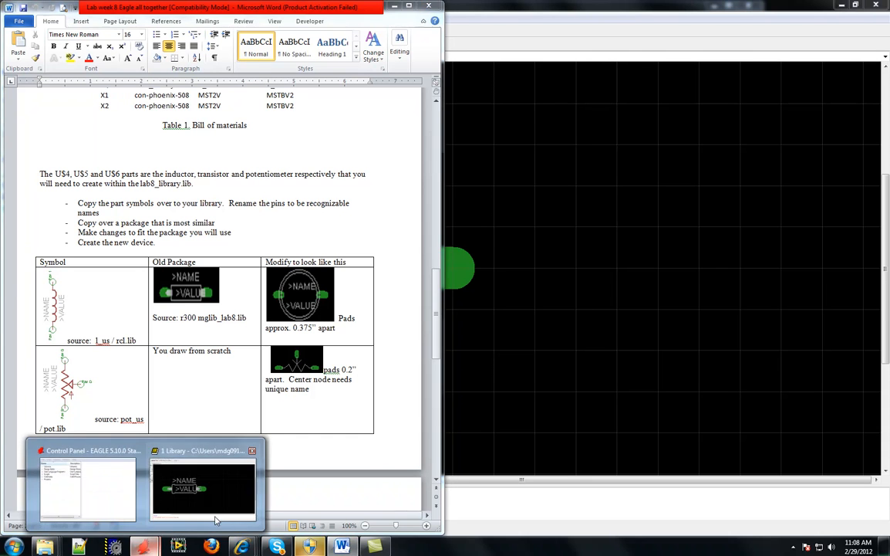
left_click(184, 440)
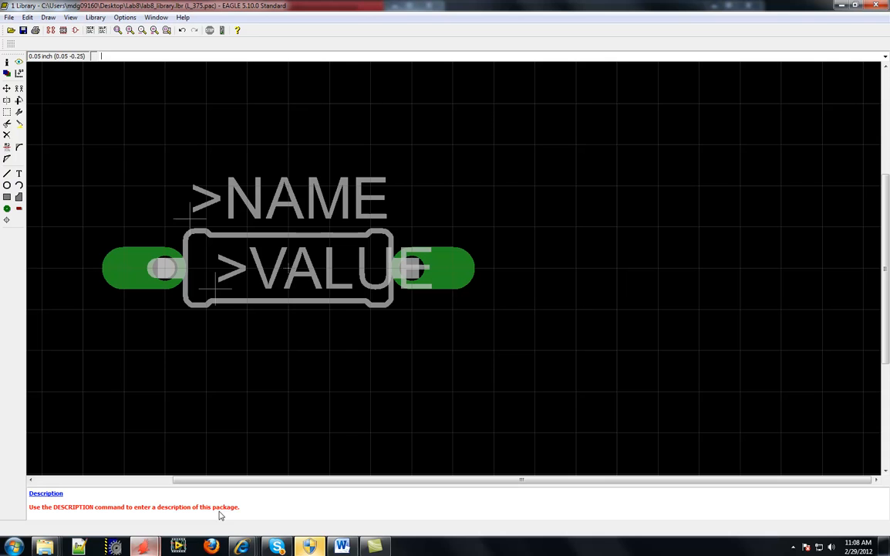
Delete all line and arc segments of the resistor body outline between the two pads
left_click(7, 88)
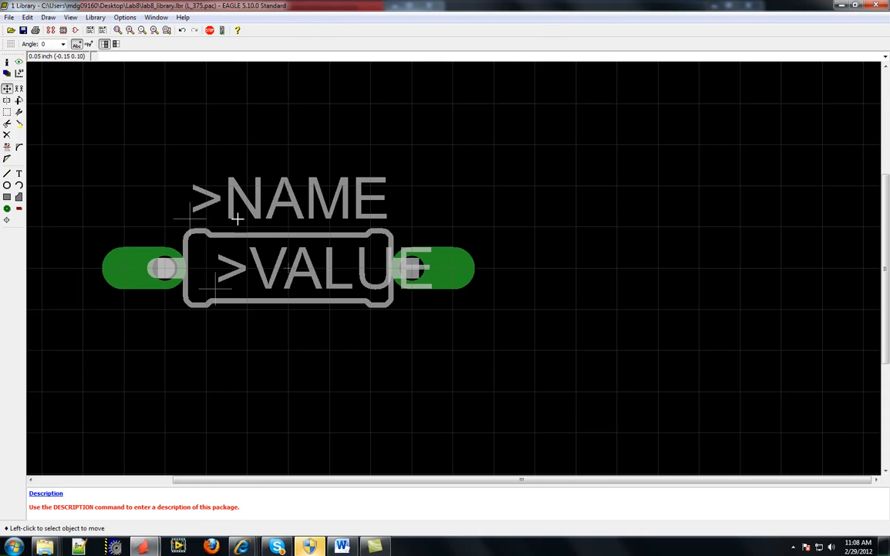
left_click(297, 234)
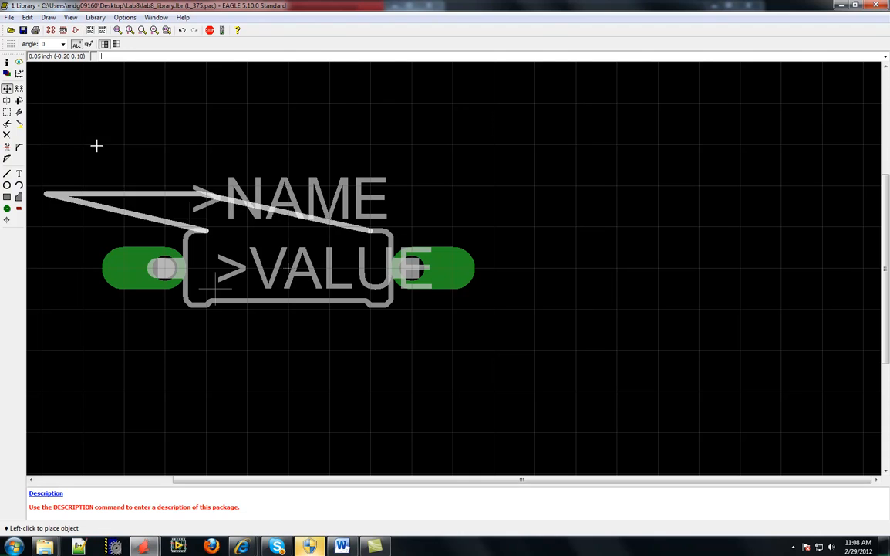
left_click(8, 136)
left_click(285, 232)
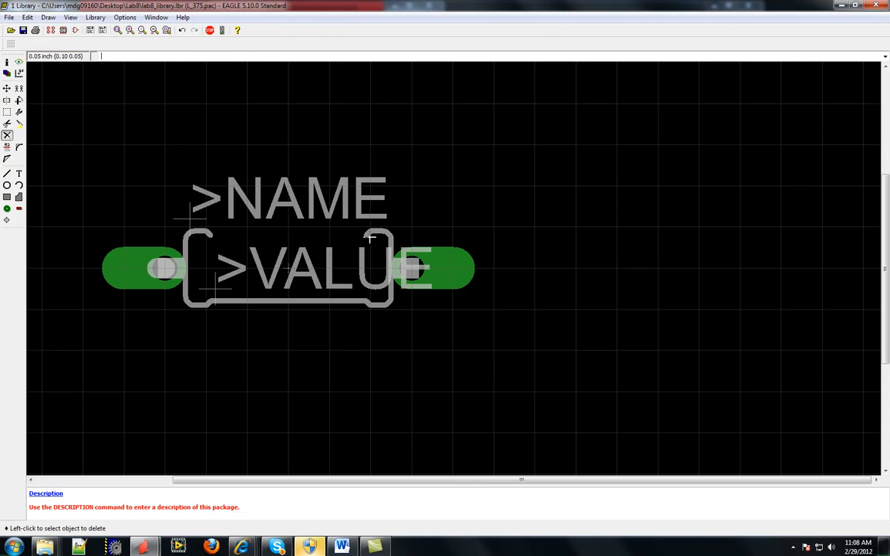
left_click(392, 284)
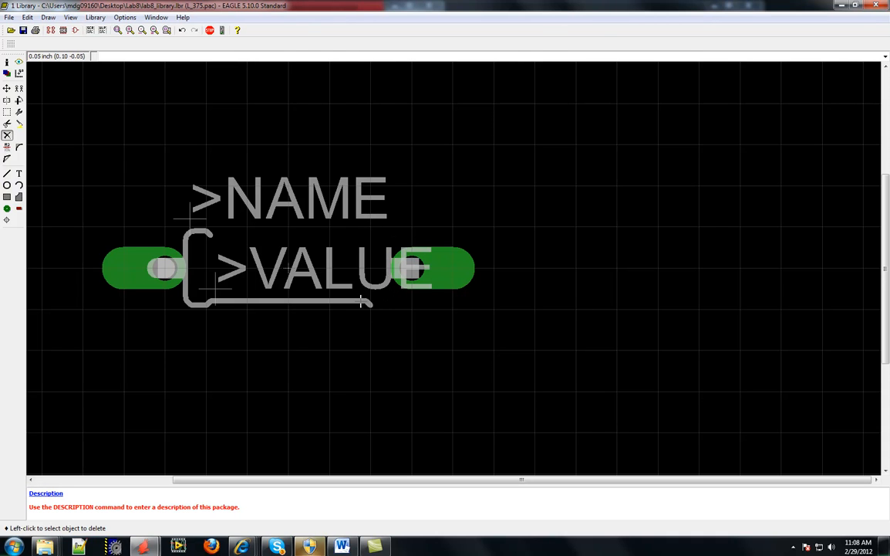
left_click(368, 303)
left_click(211, 303)
left_click(205, 304)
left_click(186, 295)
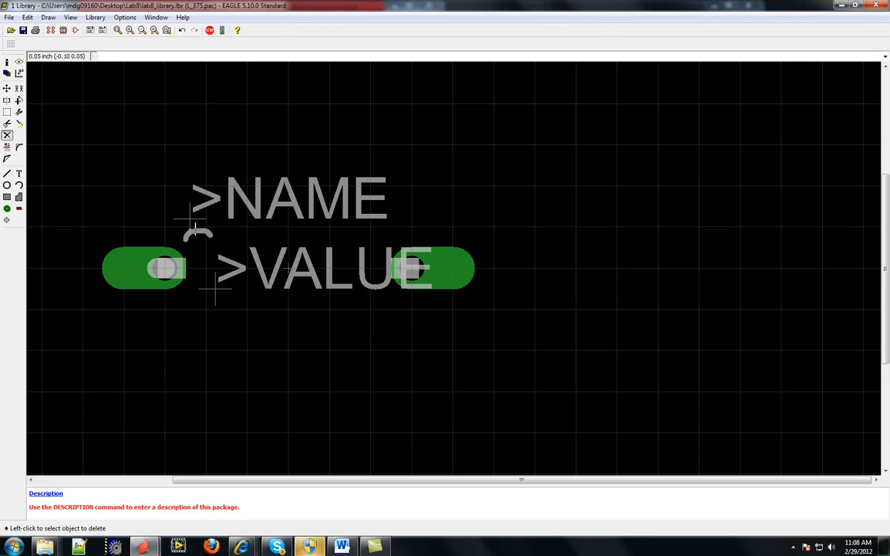
left_click(189, 235)
left_click(202, 231)
scroll(206, 262, "up", 3)
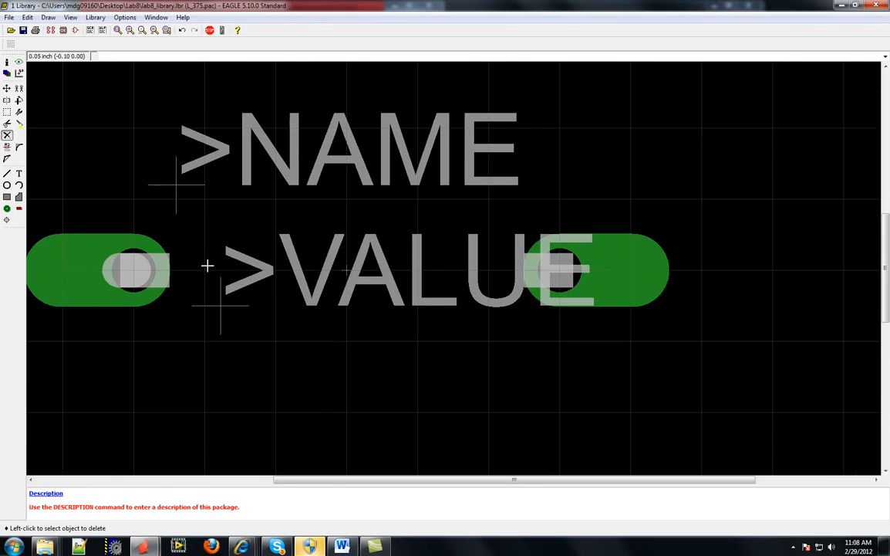
Move the right pad to (0.20, 0.00) and the left pad to (-0.20, 0.00), shifting the rectangle covering the right pad out of the way
left_click(7, 88)
left_click(494, 270)
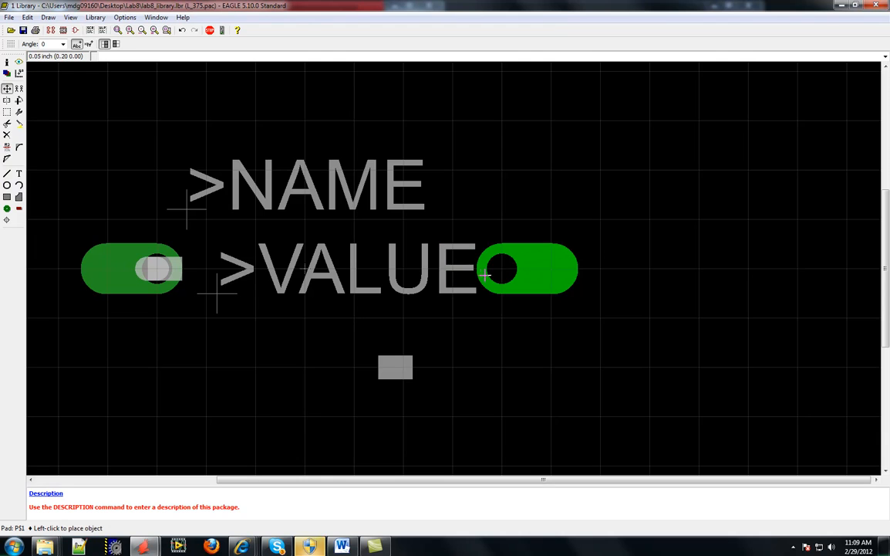
left_click(486, 274)
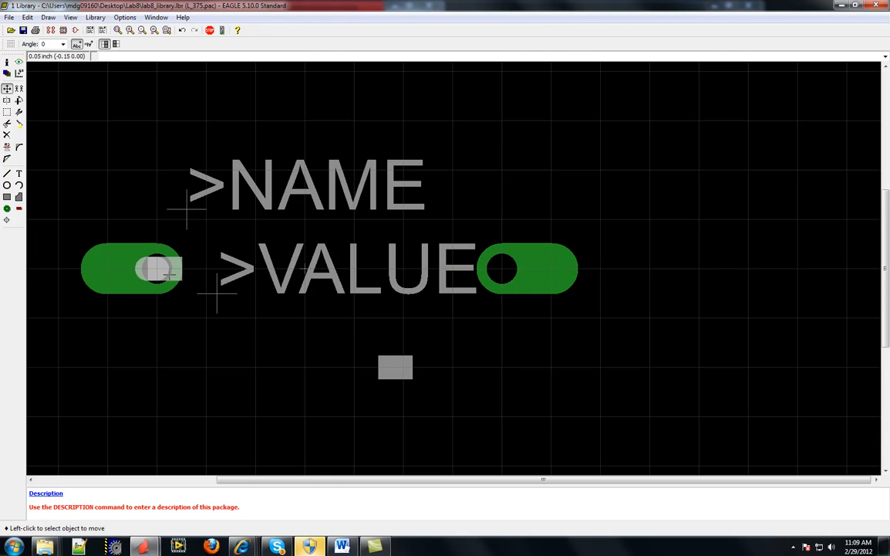
left_click(162, 268)
left_click(159, 267)
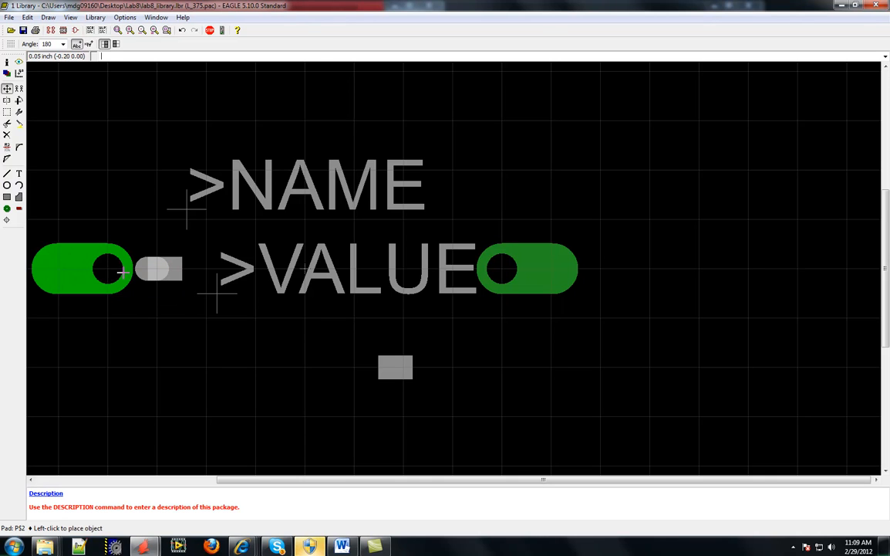
left_click(118, 270)
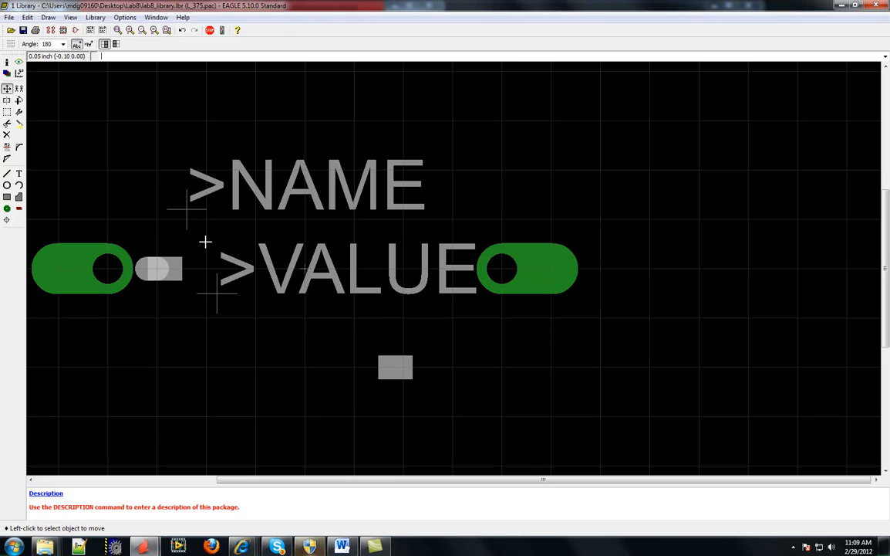
Delete the leftover lead graphics near the left pad and the stray rectangle below the value text
left_click(8, 135)
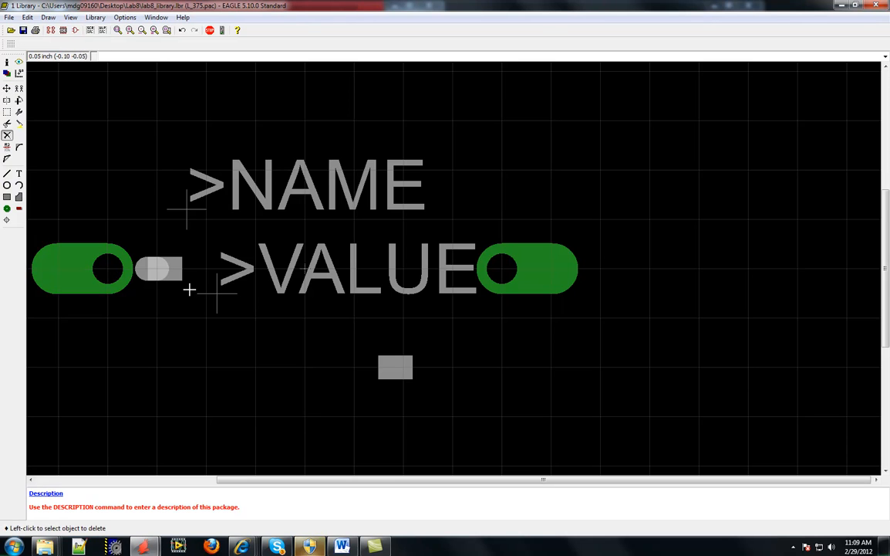
left_click(153, 269)
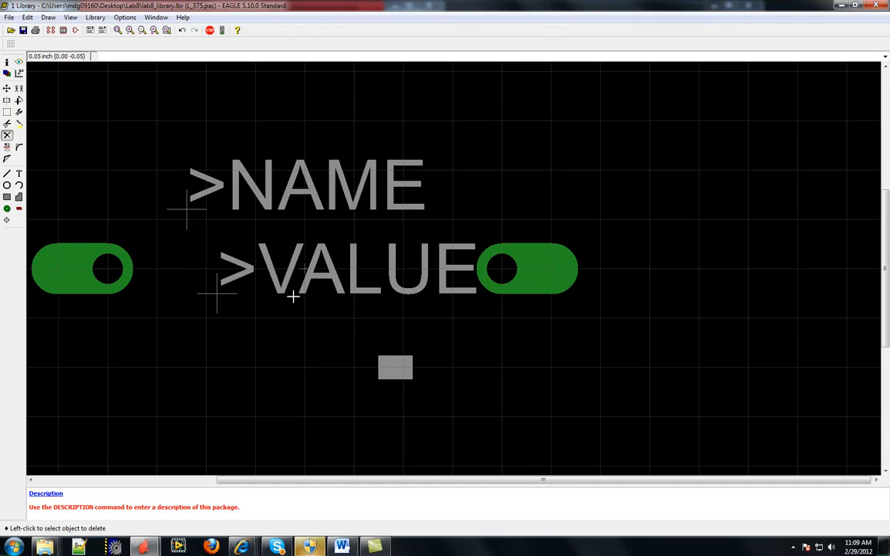
left_click(395, 368)
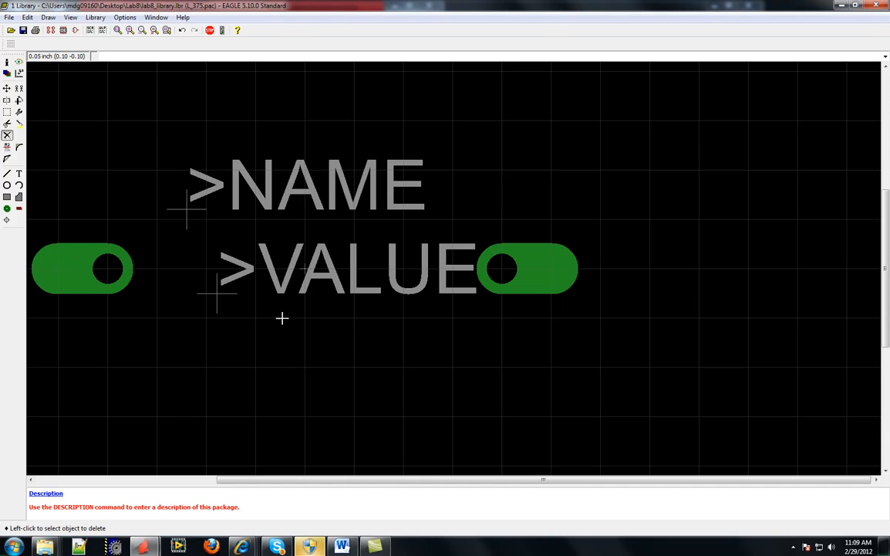
Draw two concentric tPlace circles centred on the origin, with radii of about 0.18 and 0.14 inch and width 0.005, and save the library
left_click(7, 185)
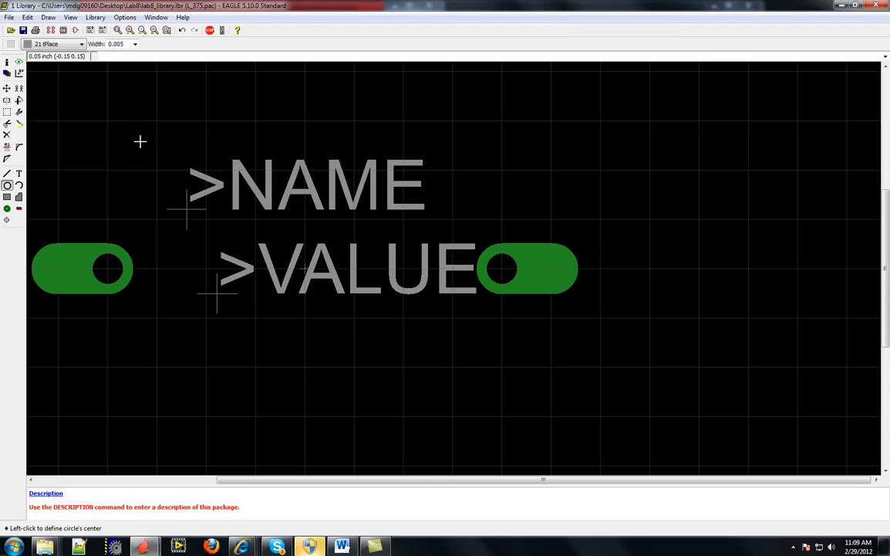
left_click(304, 269)
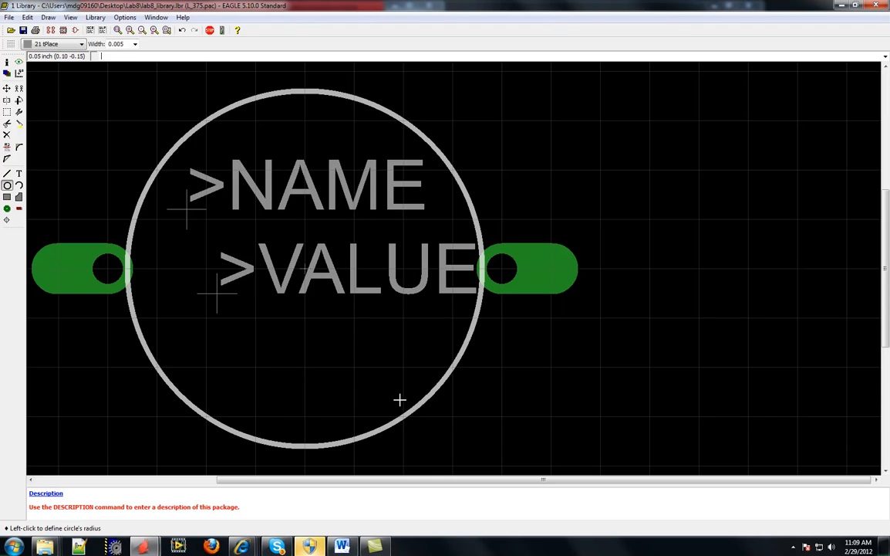
left_click(402, 402)
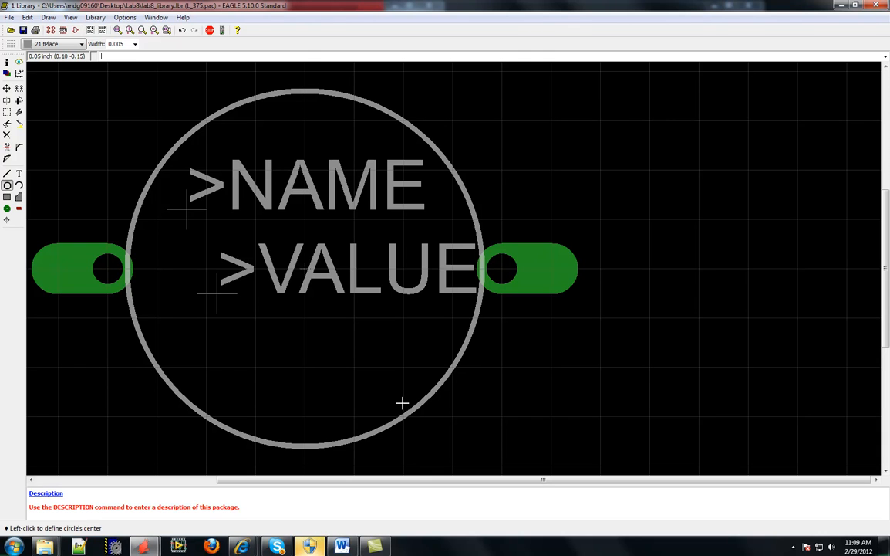
left_click(7, 186)
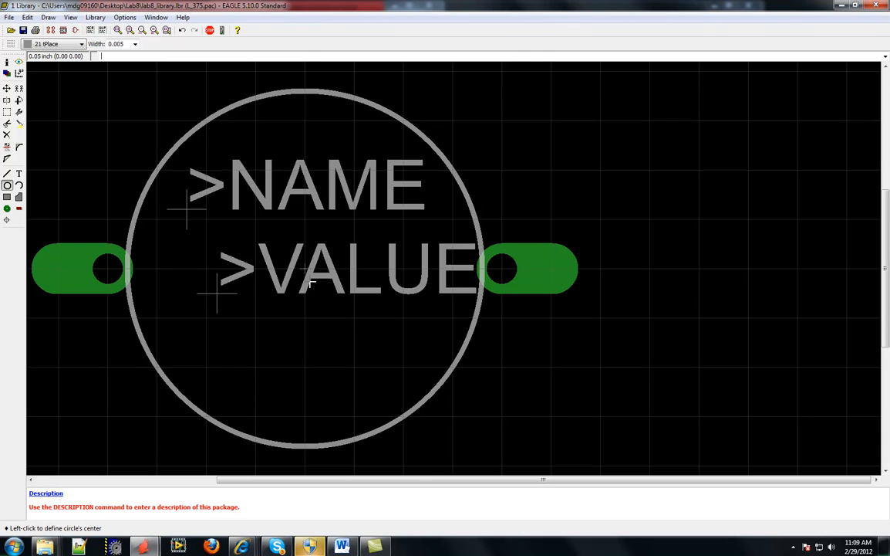
left_click(305, 268)
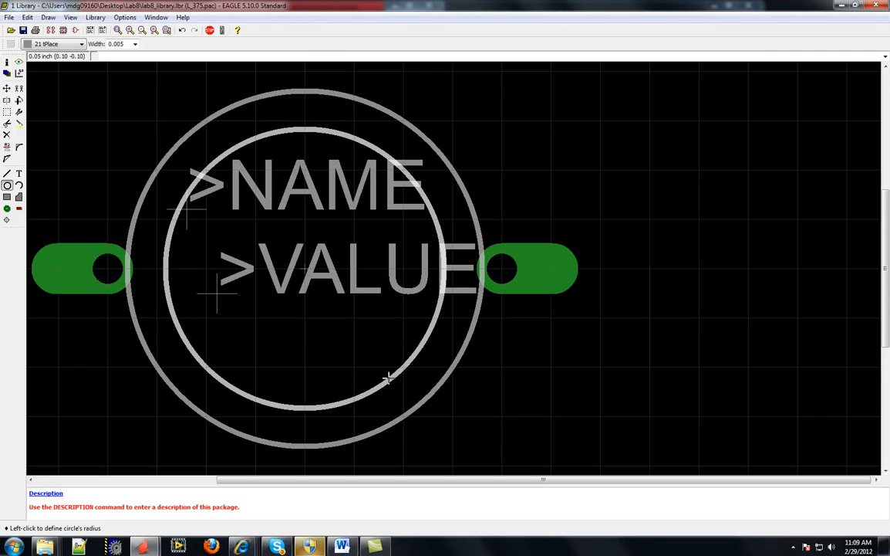
left_click(388, 378)
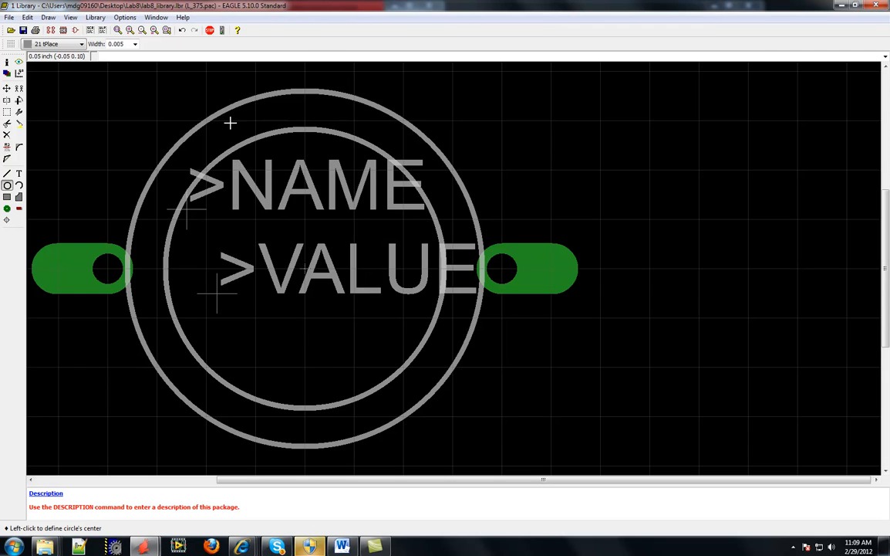
left_click(9, 17)
left_click(35, 71)
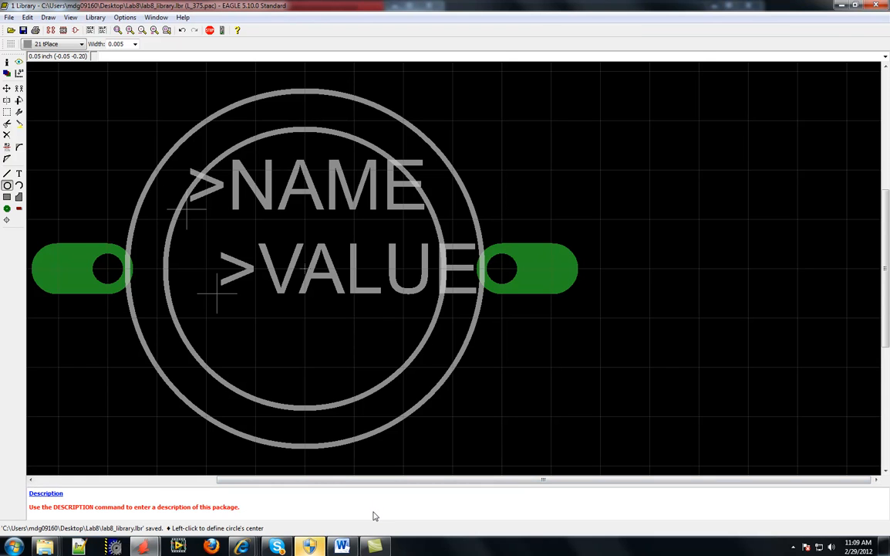
Compare the finished inductor package with the Word lab instructions and return to the EAGLE library window
left_click(341, 546)
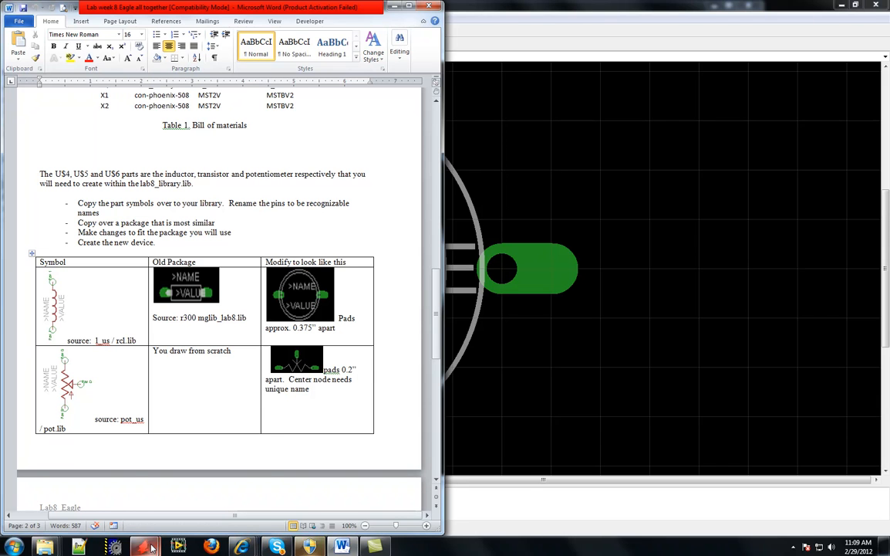
mouse_move(143, 546)
left_click(184, 522)
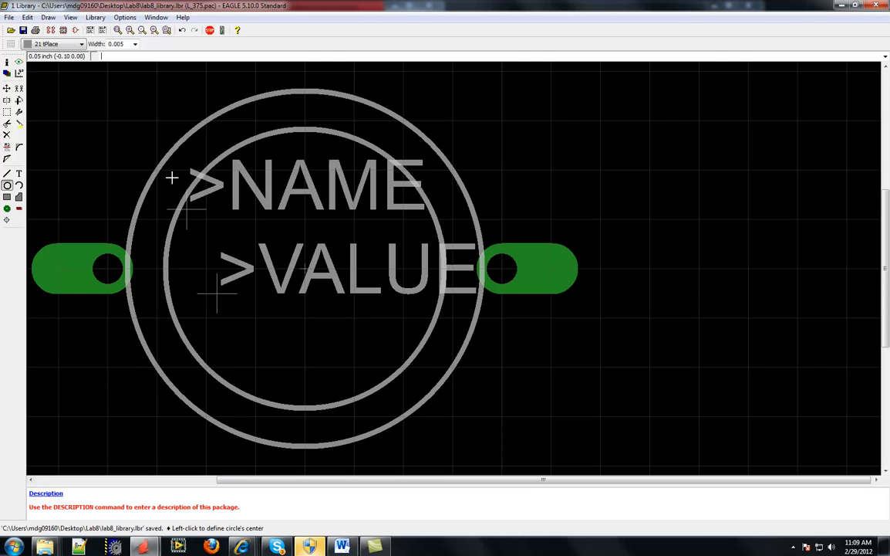
Create a new device named L_US in lab8_library
left_click(97, 18)
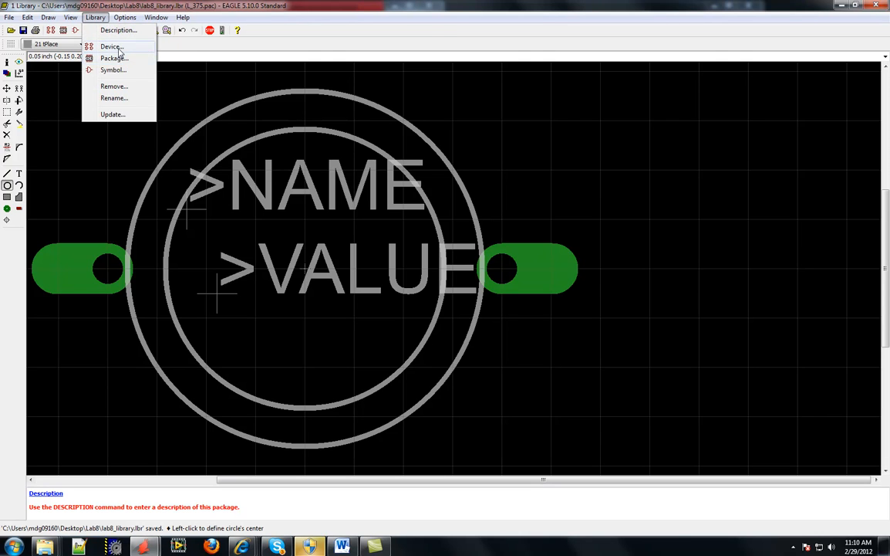
left_click(110, 46)
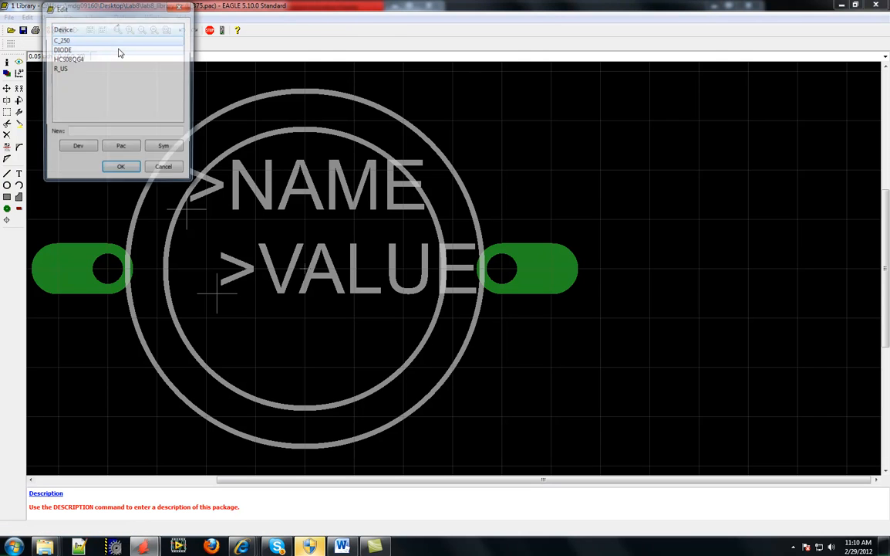
left_click(103, 133)
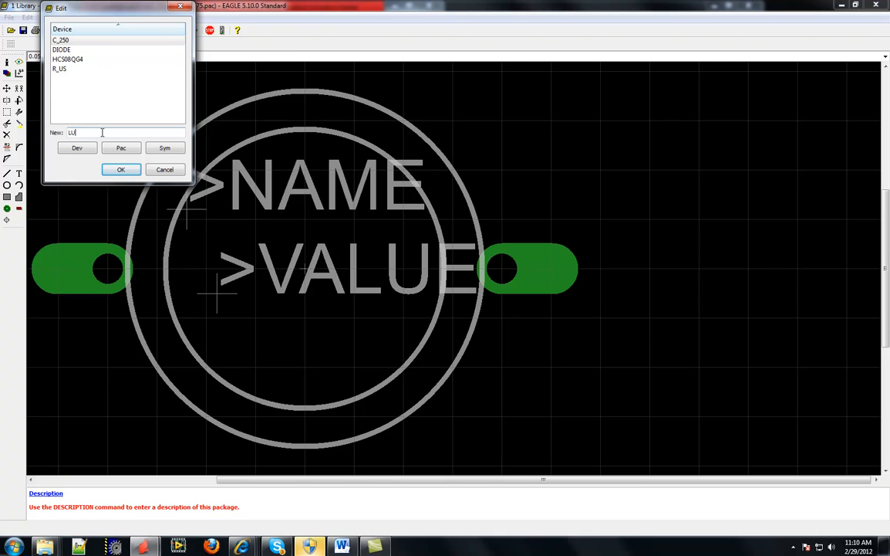
left_click(121, 170)
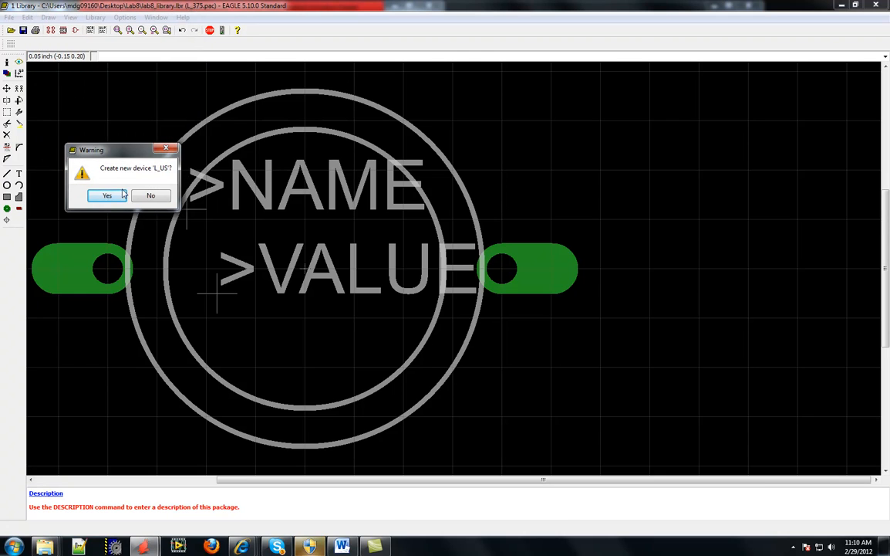
left_click(108, 195)
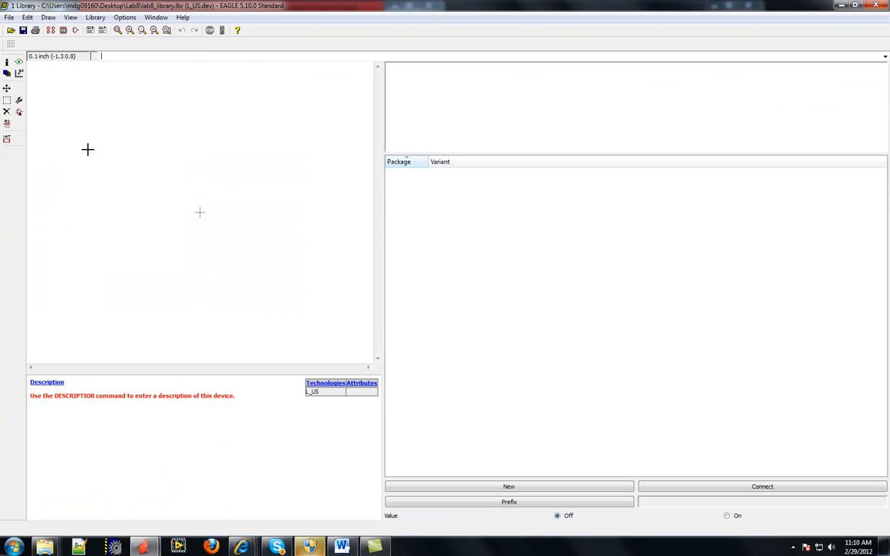
Add the L_US symbol to the device at the origin
left_click(20, 112)
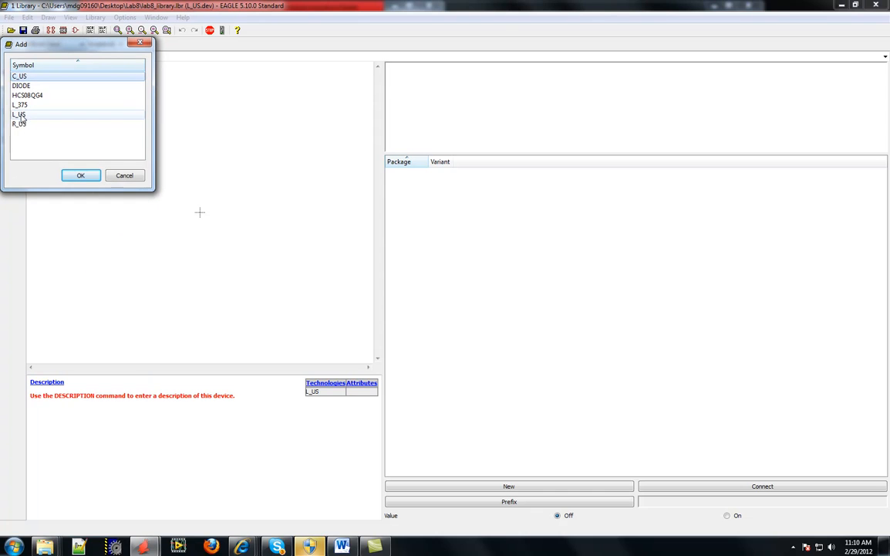
left_click(19, 114)
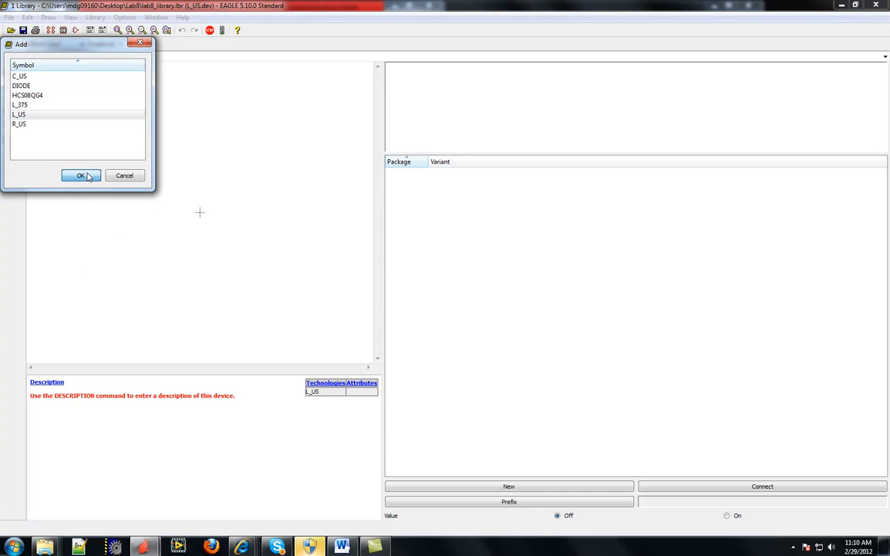
left_click(81, 176)
left_click(200, 212)
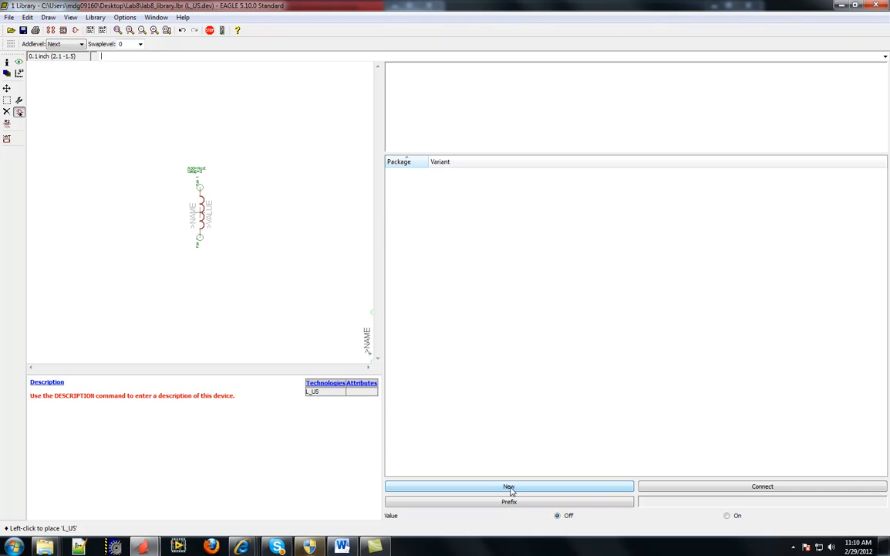
Add a package variant to the device using the L_375 package and name the variant L_375
left_click(442, 163)
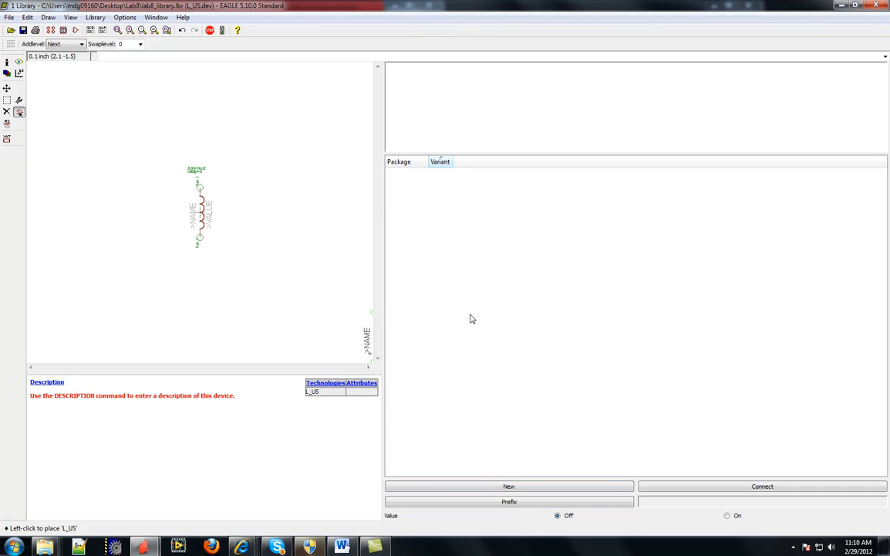
left_click(509, 487)
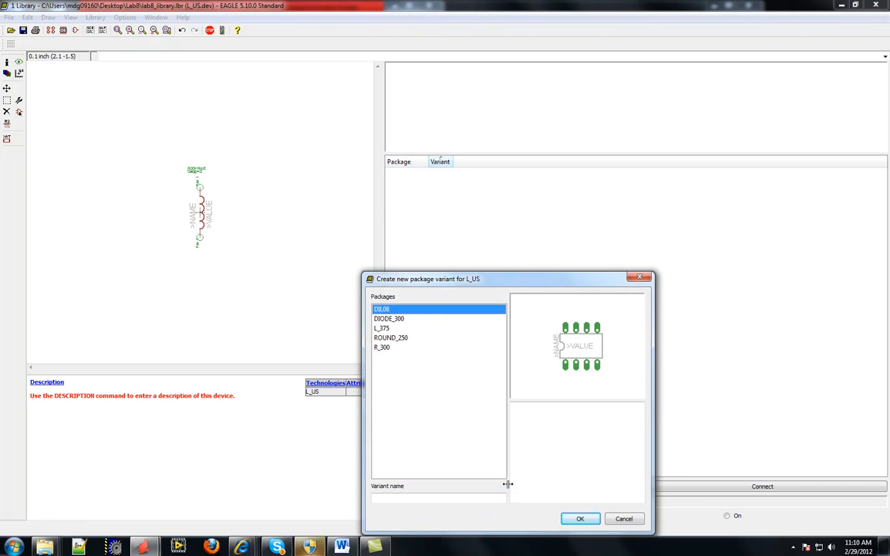
left_click(384, 328)
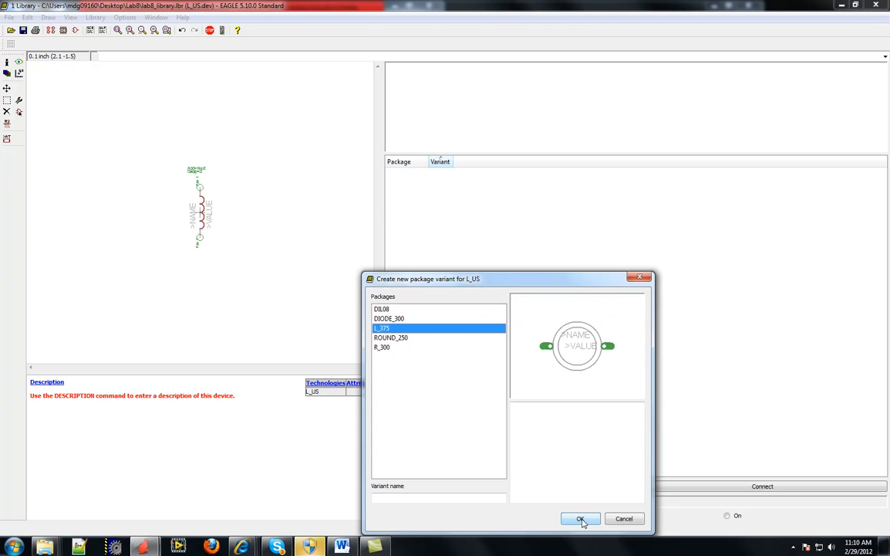
left_click(410, 498)
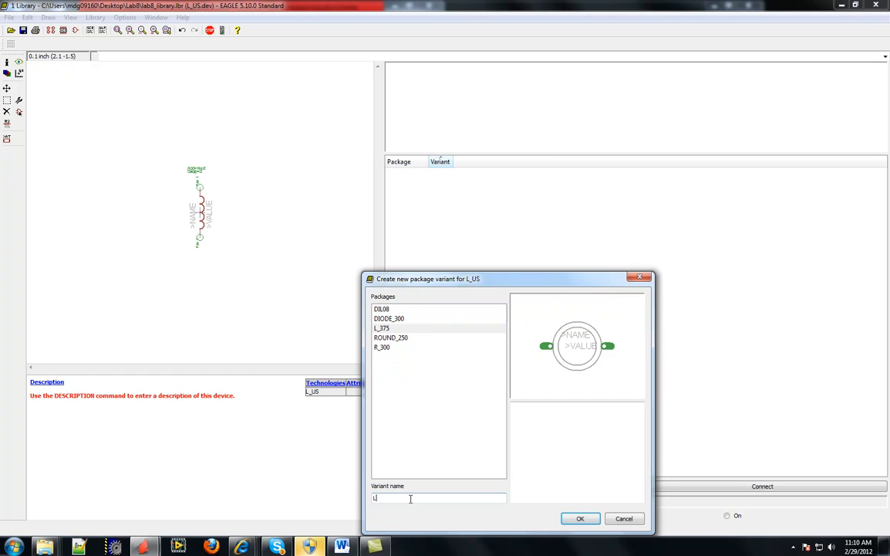
key("BackSpace")
key("BackSpace")
key("BackSpace")
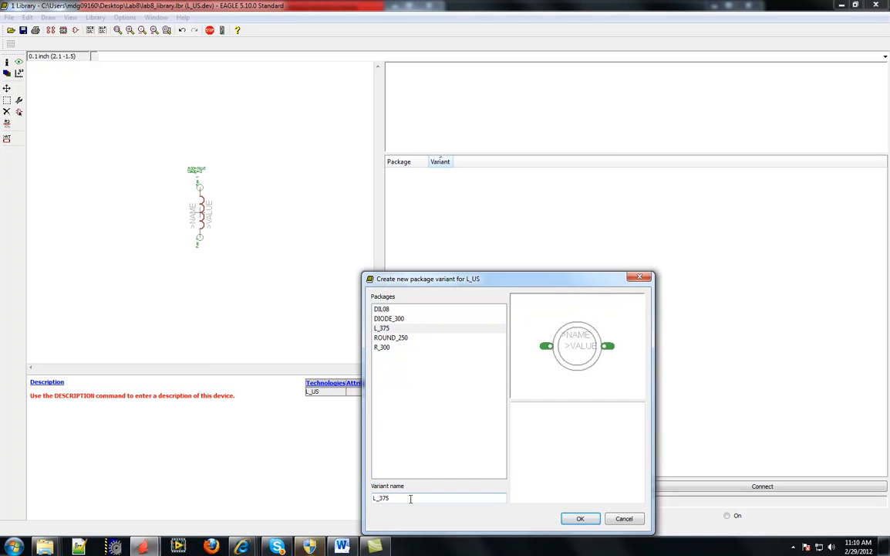
left_click(579, 519)
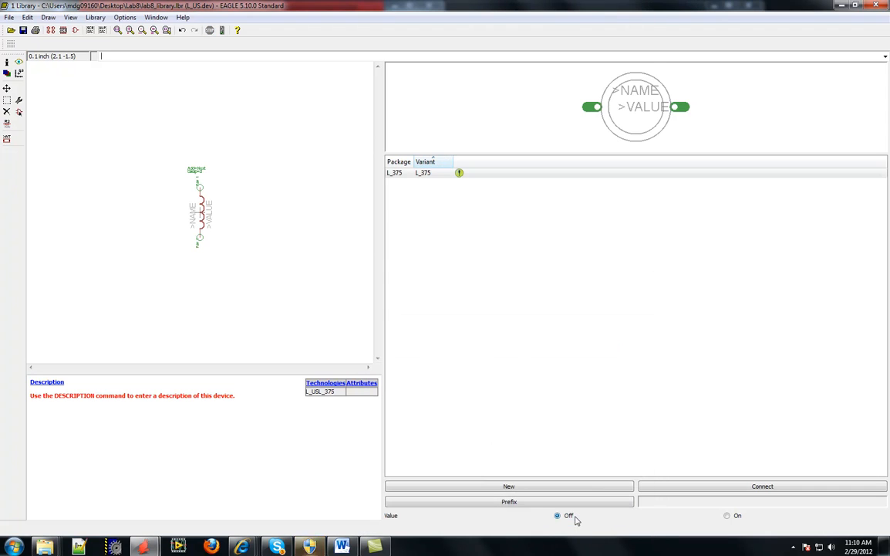
Connect pin G$1.1 to pad P$1 and G$1.2 to P$2 for the L_375 variant, and save the library
left_click(467, 177)
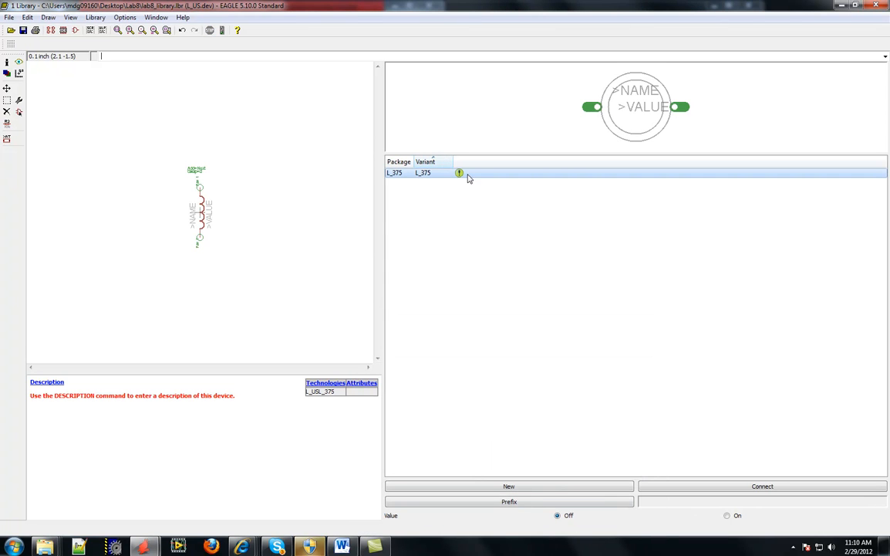
left_click(767, 489)
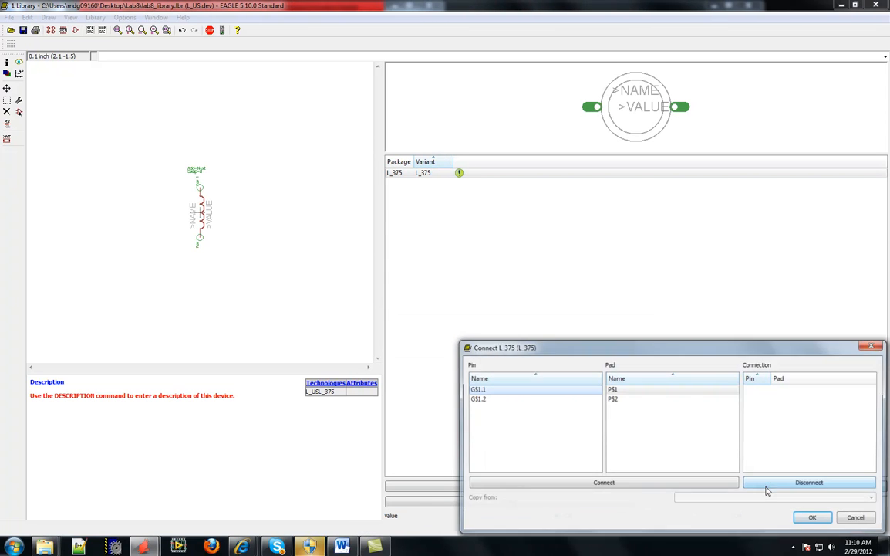
left_click(607, 484)
left_click(606, 485)
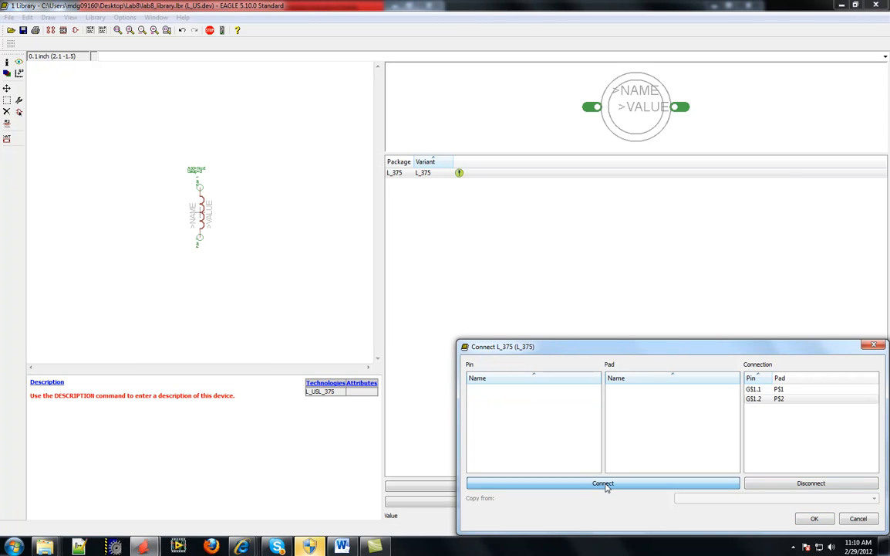
left_click(816, 520)
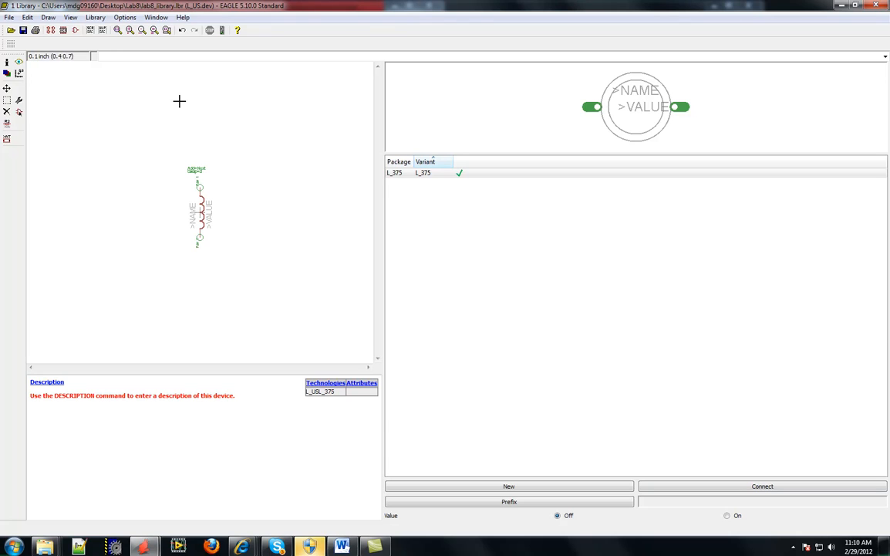
left_click(9, 17)
left_click(26, 70)
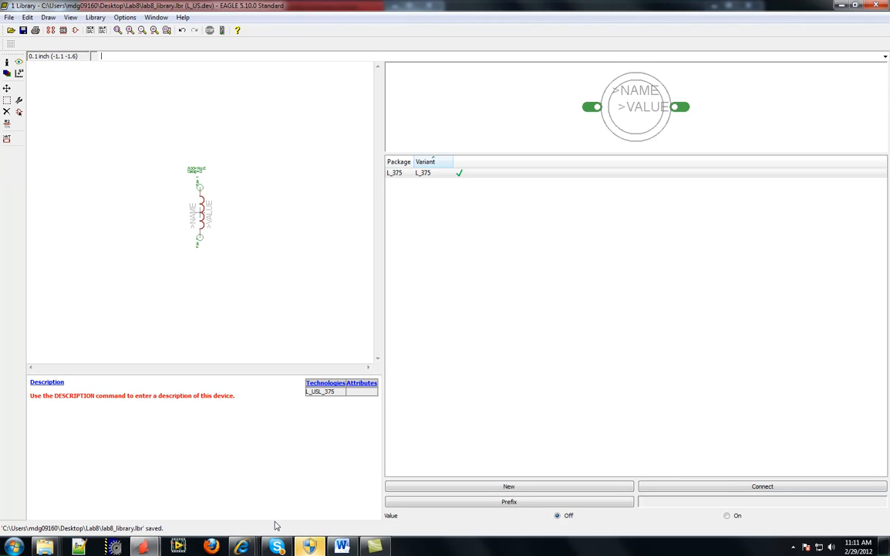
Switch to the Word lab instructions, check the potentiometer's symbol source and package requirements, and return to the EAGLE library window
key("alt+Tab")
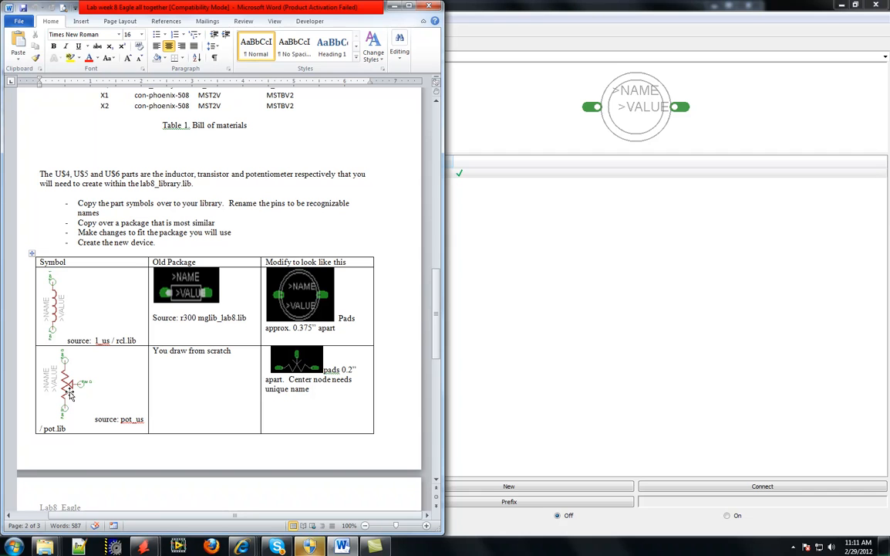
scroll(71, 395, "up", 12)
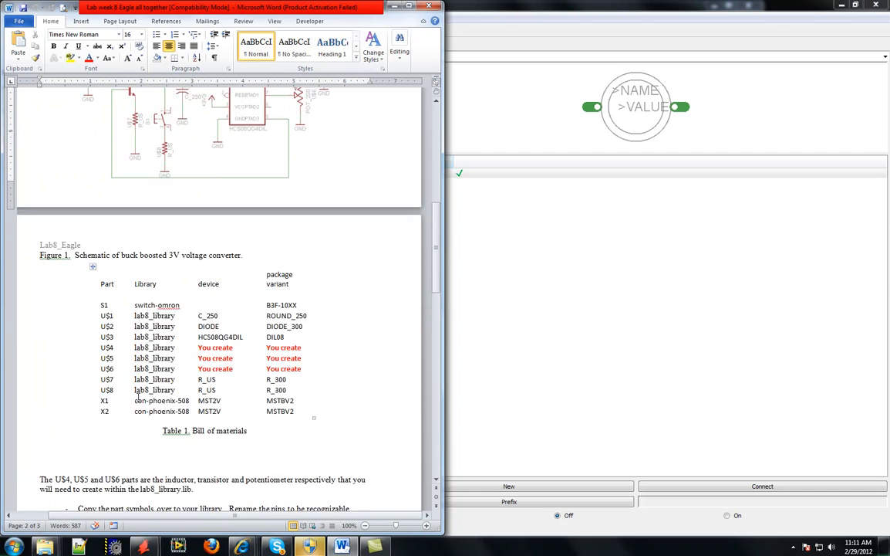
scroll(273, 458, "down", 12)
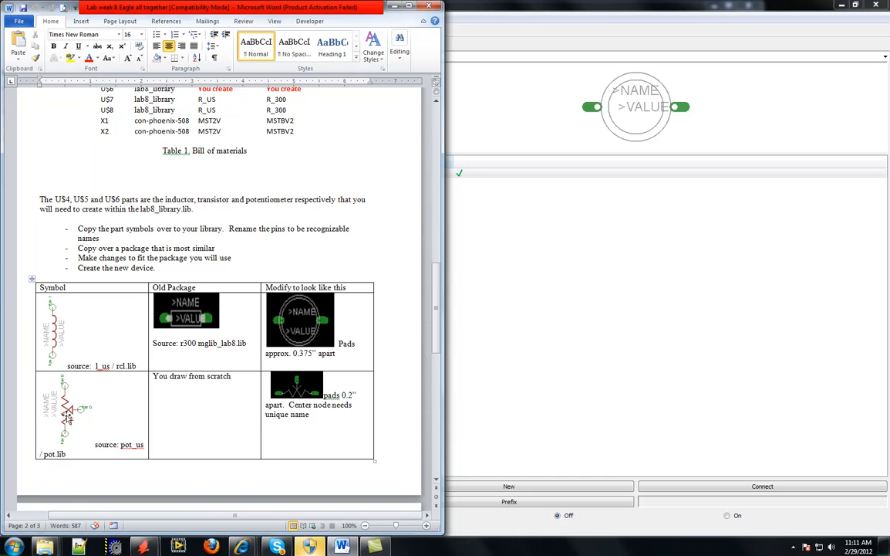
mouse_move(351, 546)
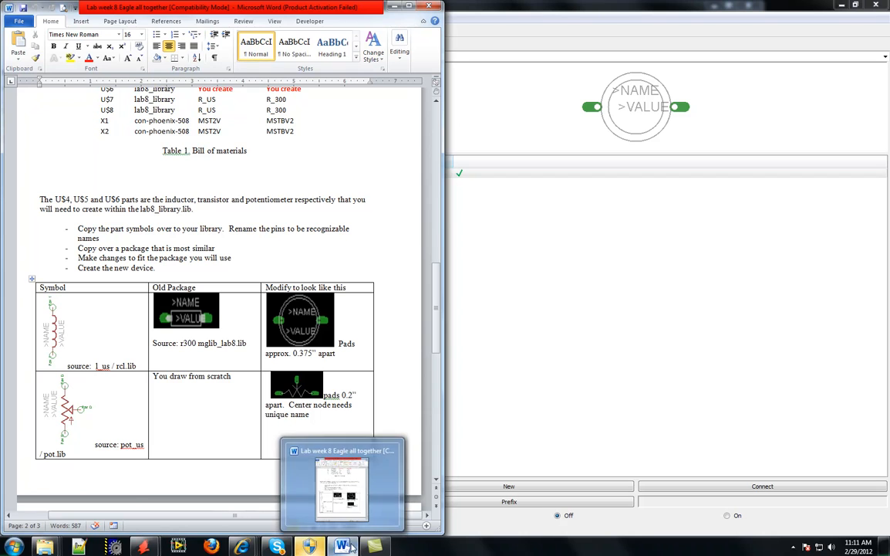
mouse_move(143, 547)
left_click(186, 455)
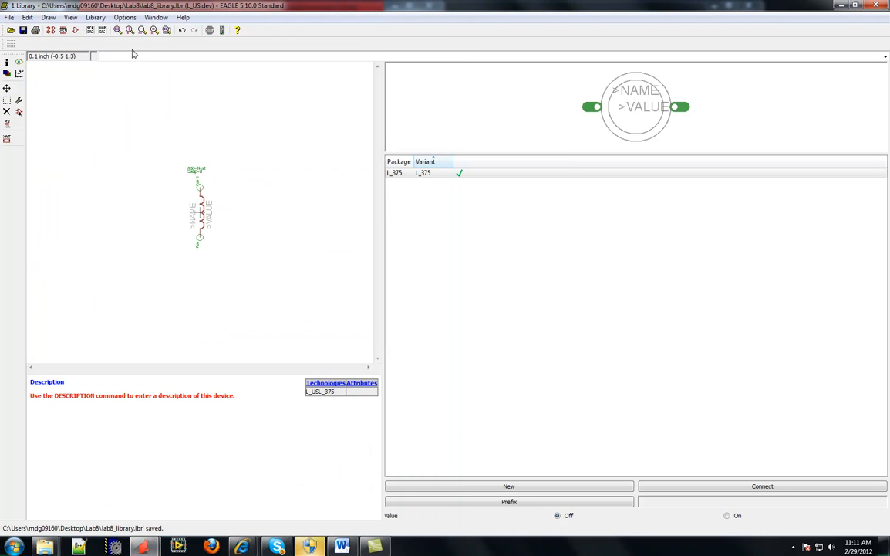
Open the pot library from the EAGLE lbr folder
left_click(9, 17)
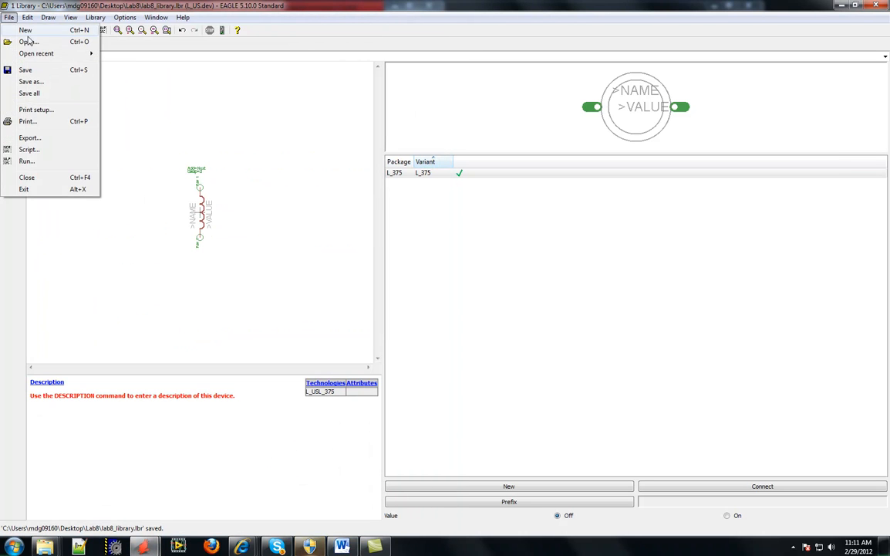
left_click(29, 42)
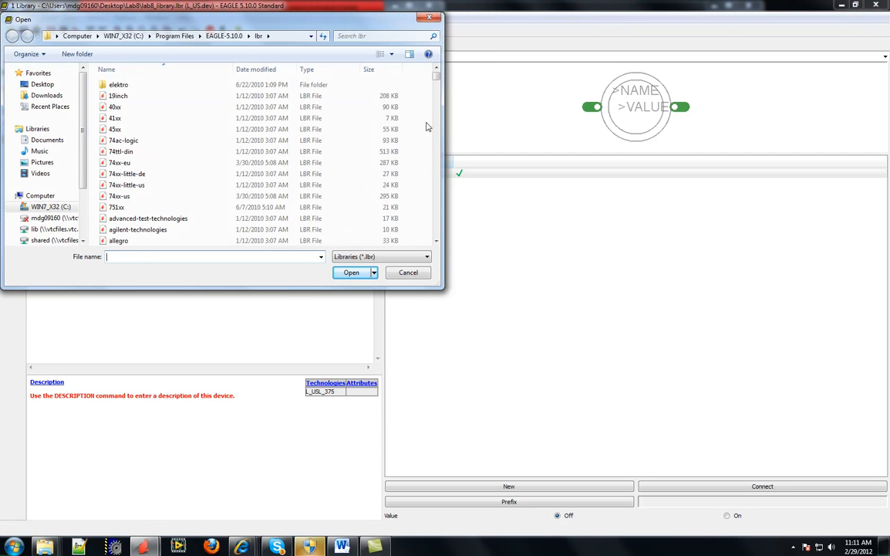
scroll(435, 88, "down", 4)
left_click_drag(436, 89, 436, 177)
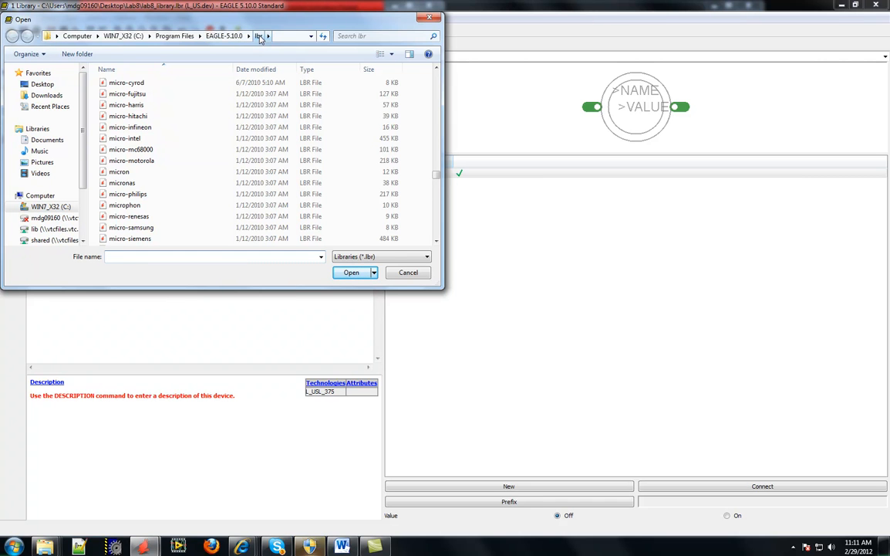
left_click_drag(436, 177, 436, 198)
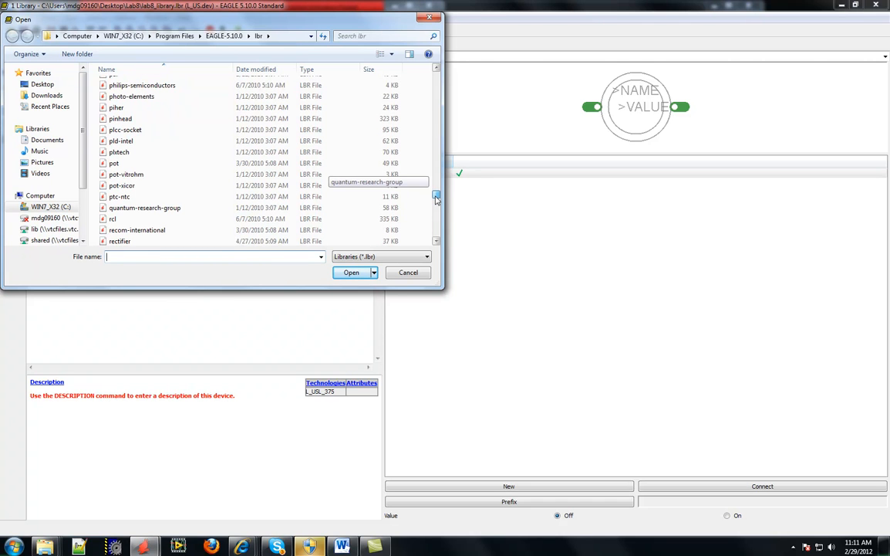
left_click(112, 163)
left_click(353, 273)
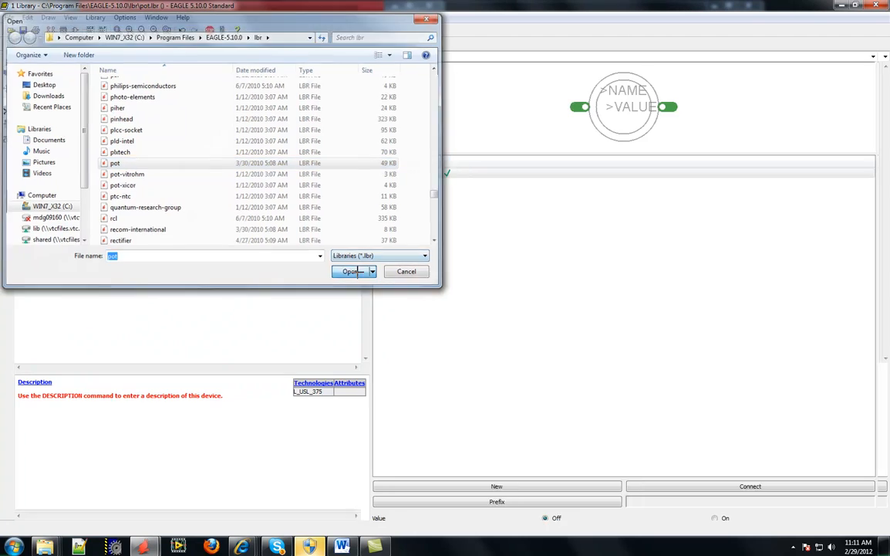
Open the POT_US- symbol and switch to the Word lab instructions to compare it with the potentiometer drawing
left_click(94, 18)
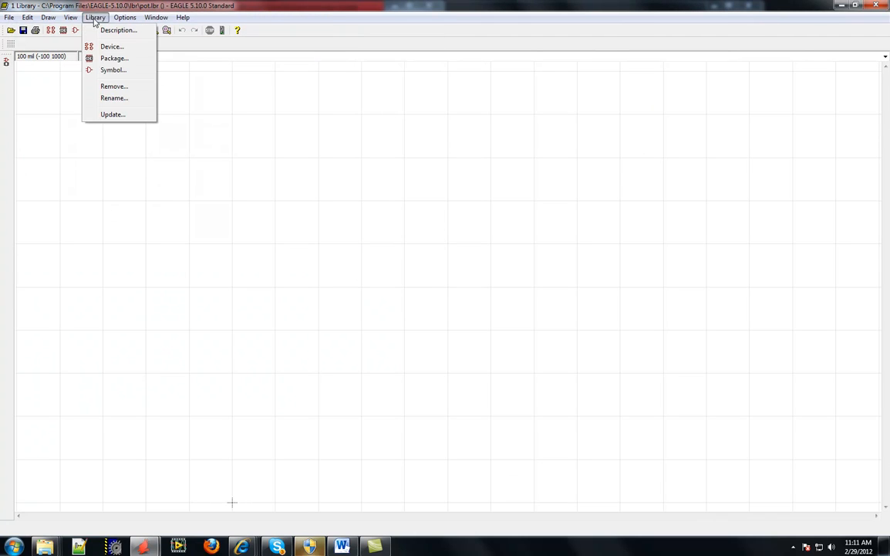
left_click(112, 69)
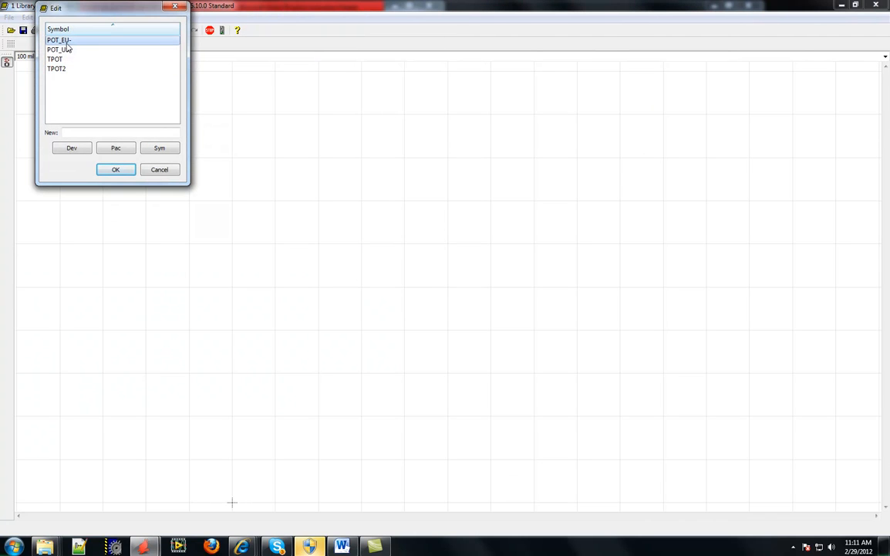
left_click(66, 50)
left_click(114, 170)
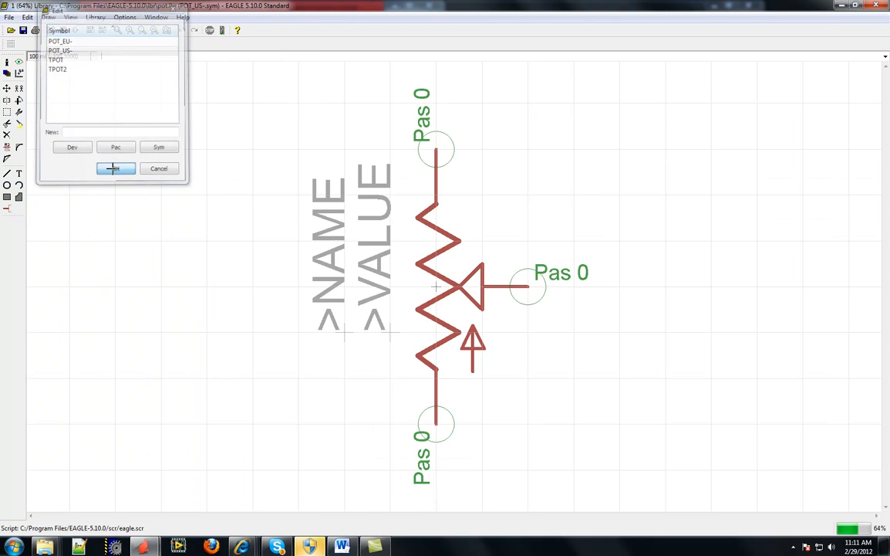
scroll(499, 288, "down", 2)
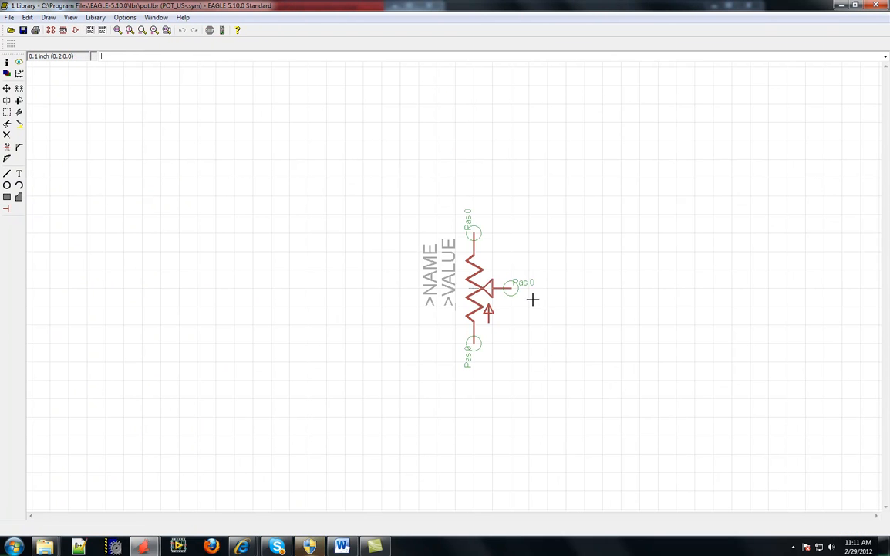
scroll(547, 303, "down", 1)
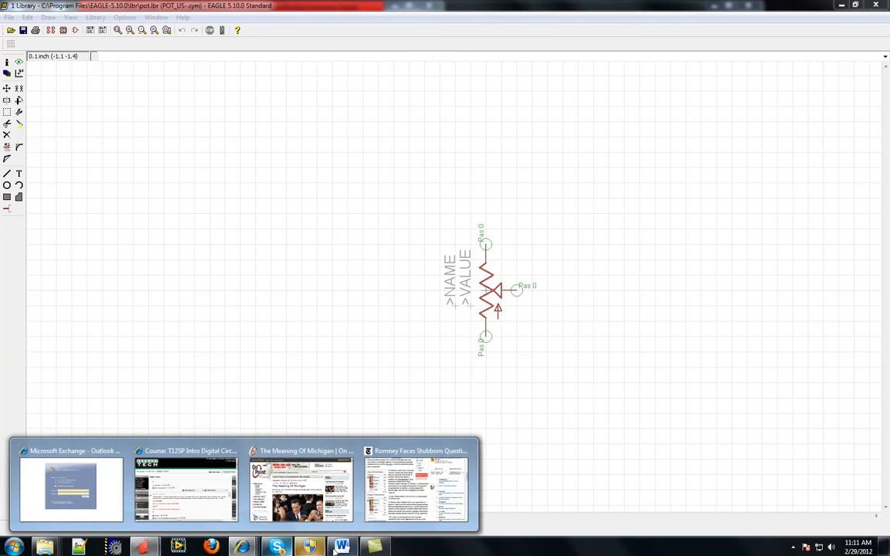
left_click(342, 547)
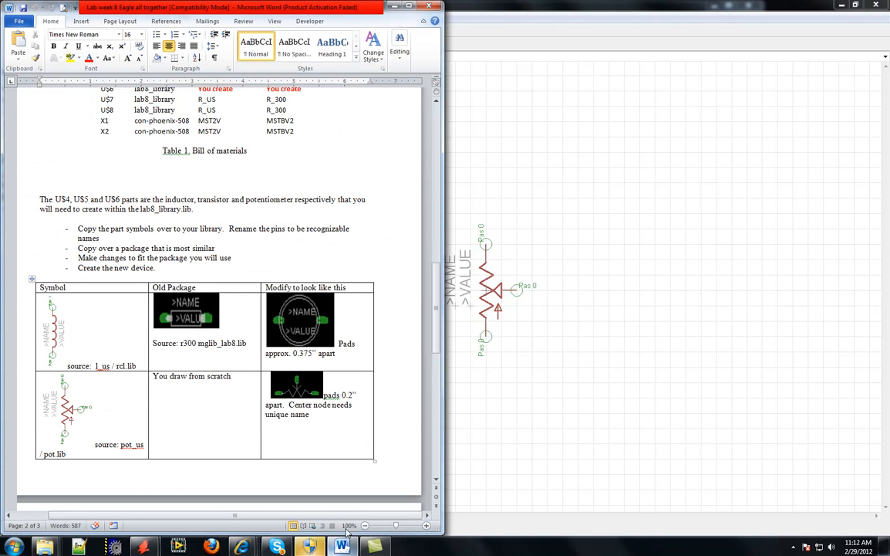
Return to the EAGLE library window and copy the complete POT_US- symbol as a group
left_click(472, 479)
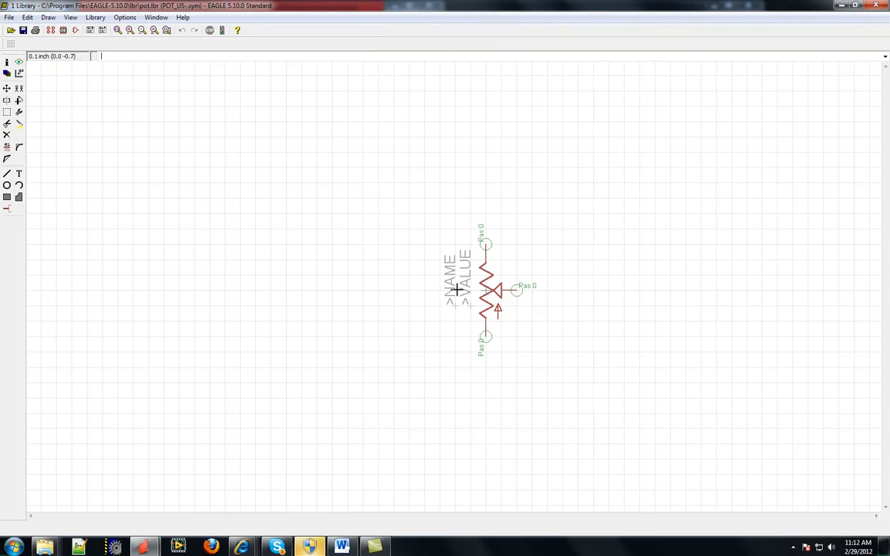
scroll(535, 346, "up", 2)
scroll(531, 336, "down", 1)
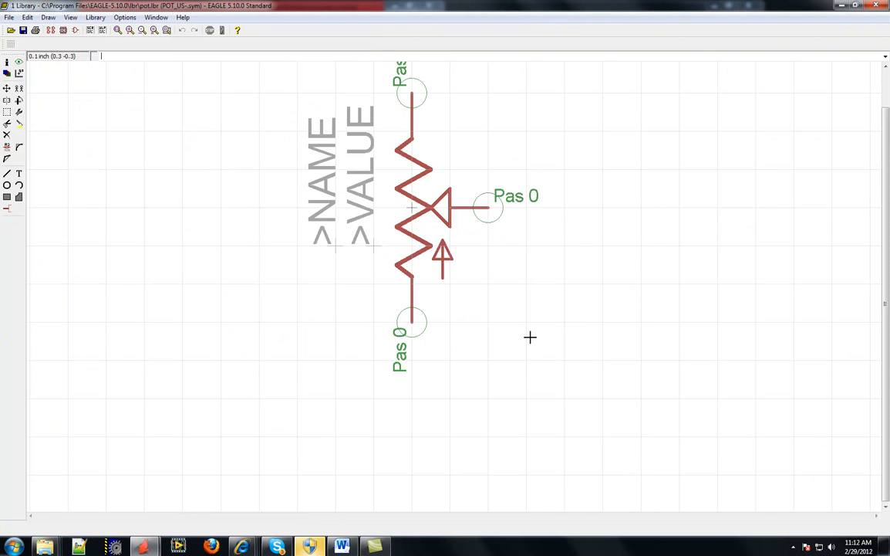
left_click(7, 113)
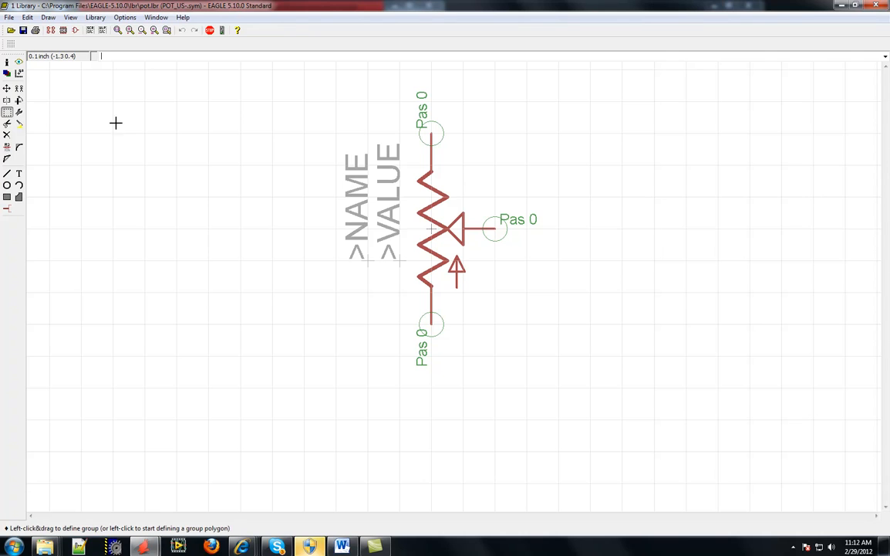
left_click_drag(311, 80, 569, 383)
left_click(20, 88)
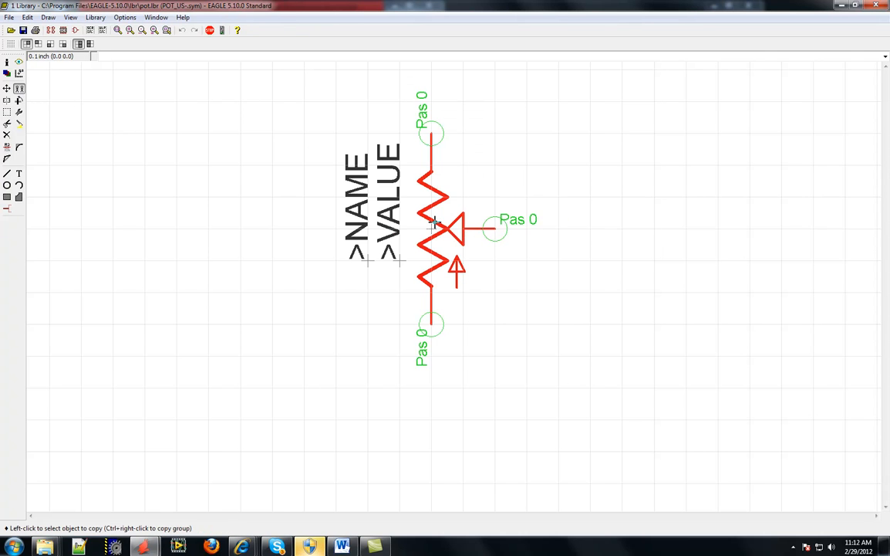
right_click(434, 229)
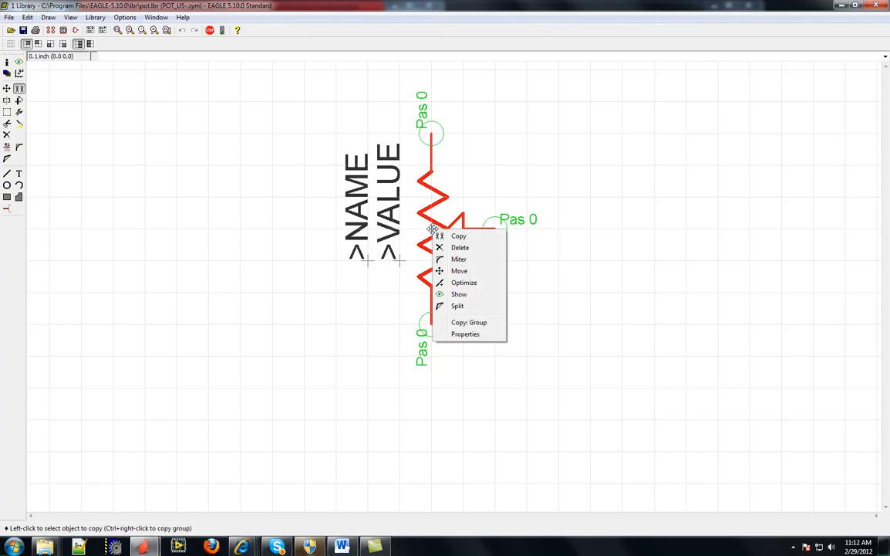
left_click(467, 322)
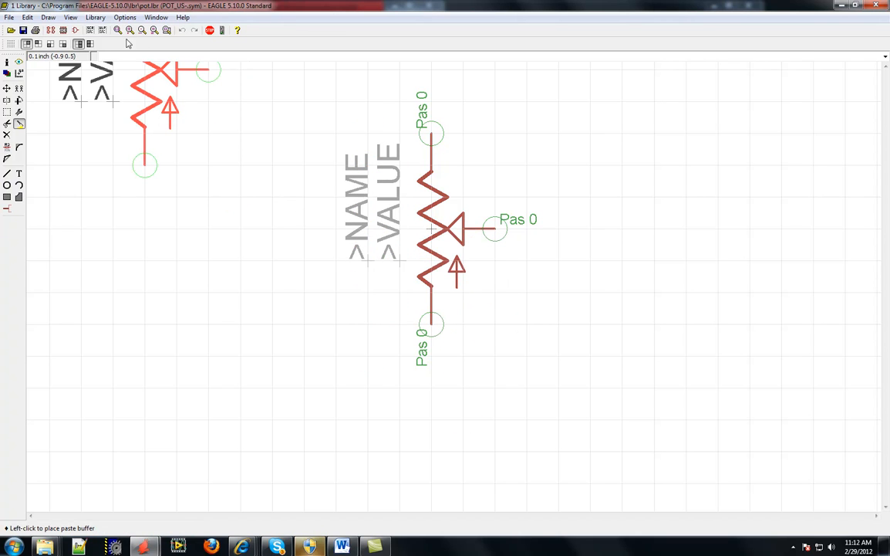
Open lab8_library.lbr from the recently used libraries
left_click(9, 18)
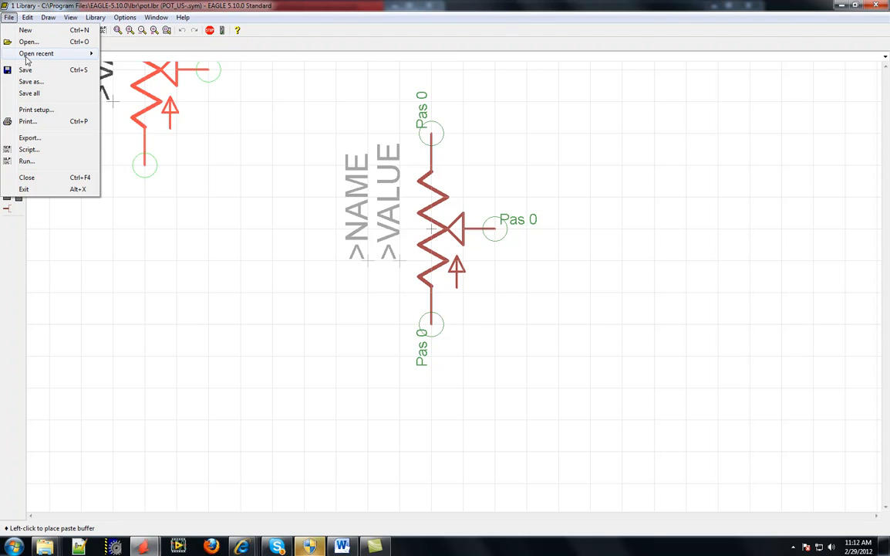
mouse_move(26, 55)
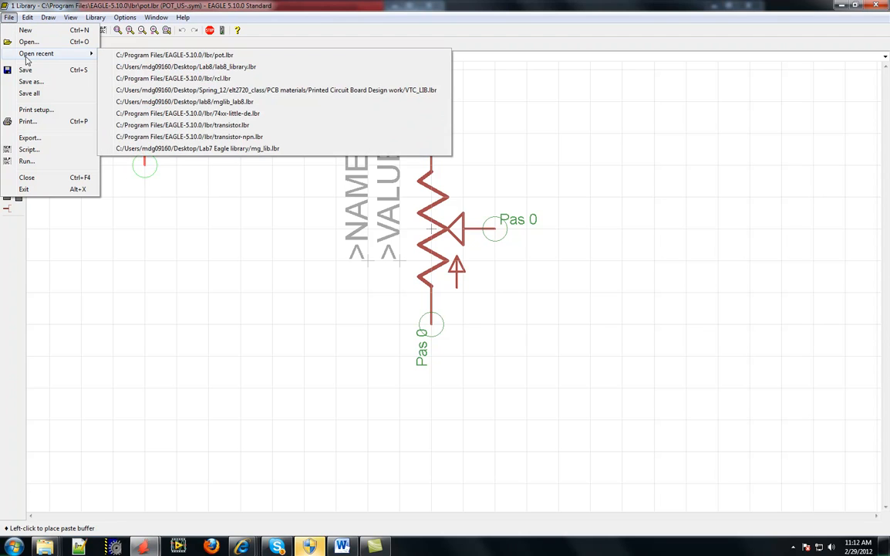
left_click(242, 67)
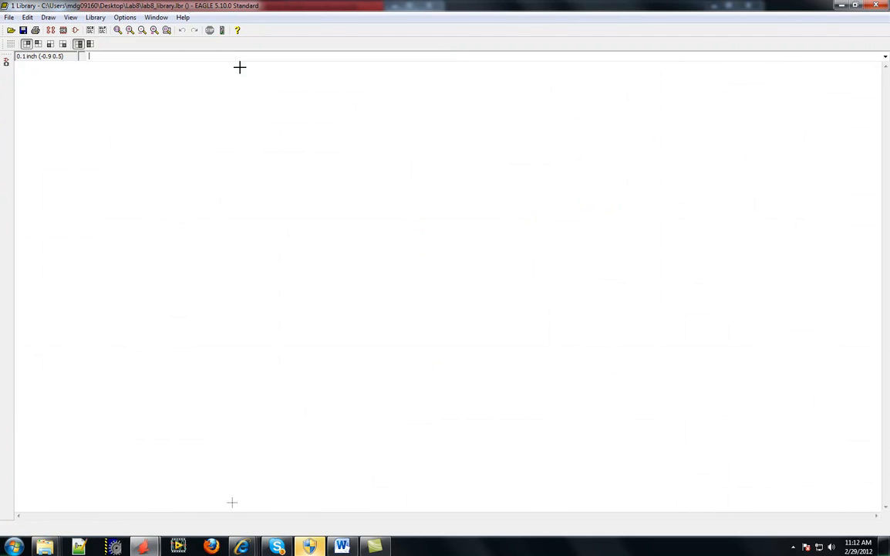
Create a new symbol named POT_US and paste the copied potentiometer drawing centred on the origin
left_click(96, 19)
left_click(117, 70)
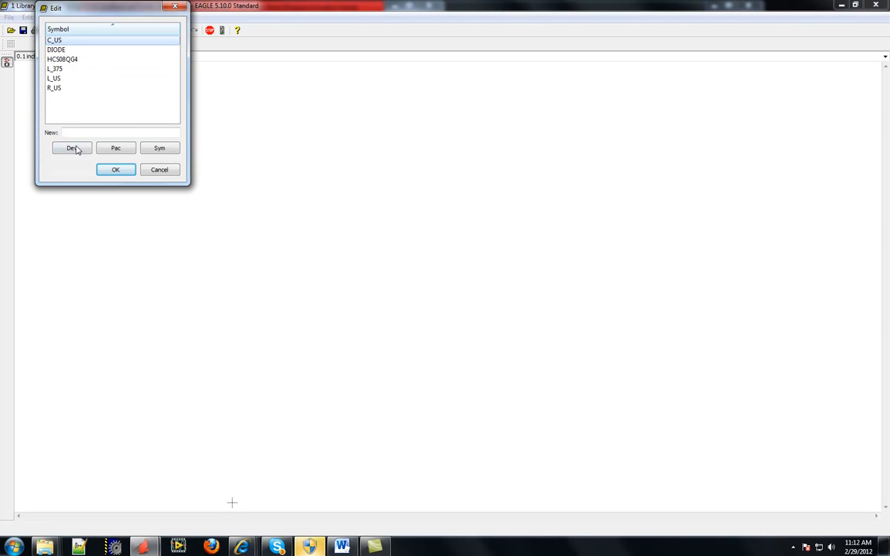
left_click(82, 133)
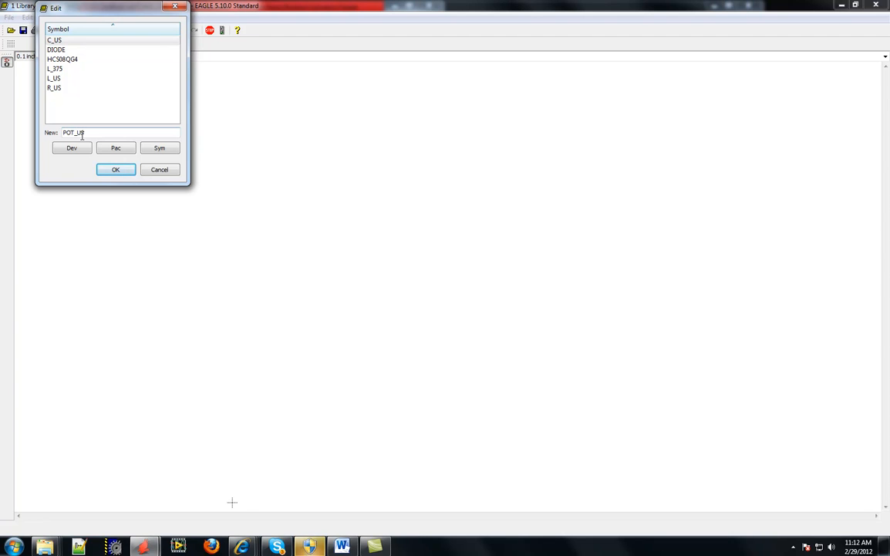
left_click(115, 170)
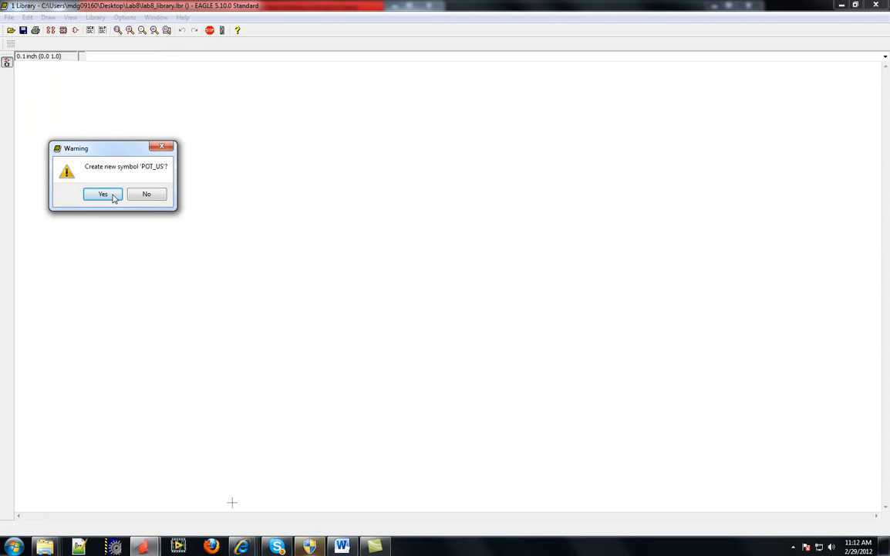
left_click(107, 195)
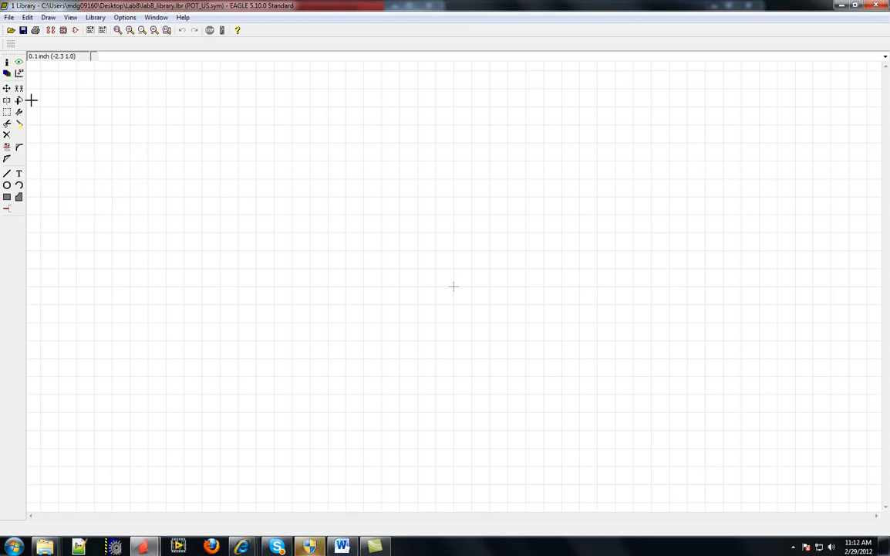
left_click(20, 123)
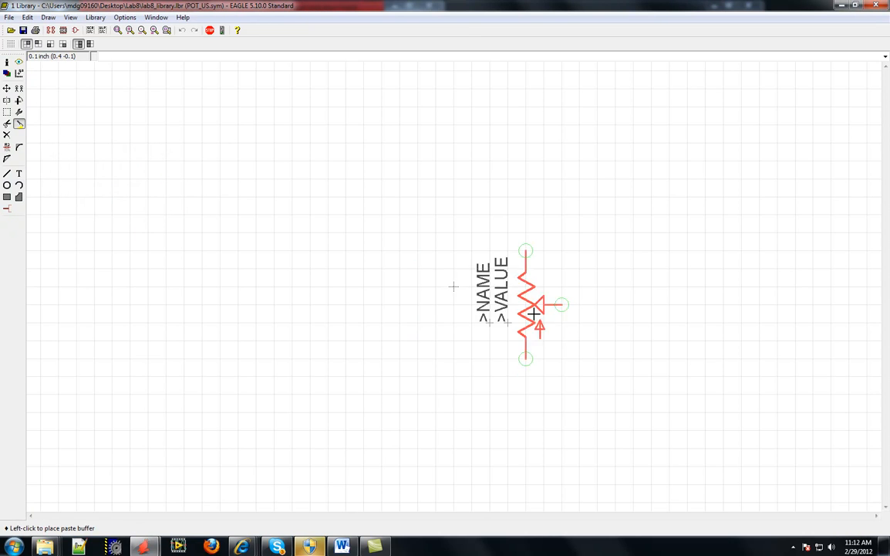
left_click(438, 286)
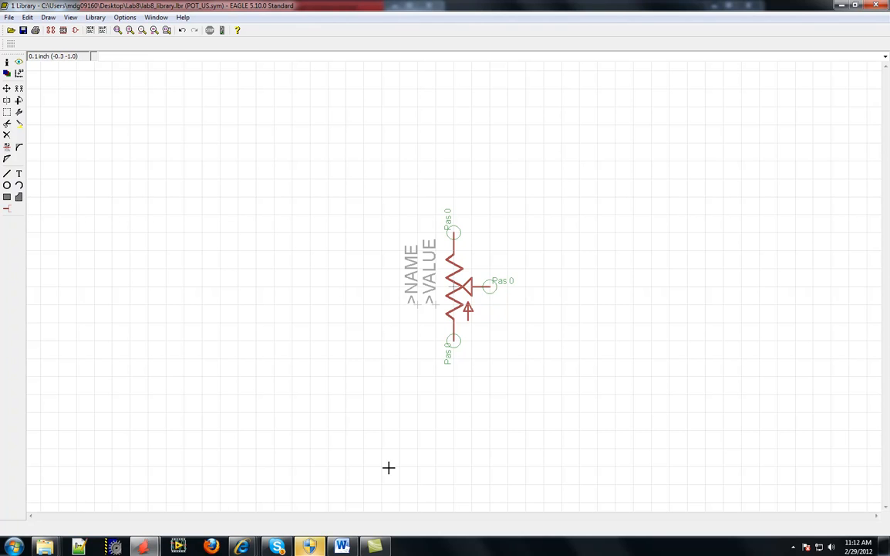
Switch to the Word lab instructions, check the potentiometer's package requirements, and close the document
mouse_move(347, 546)
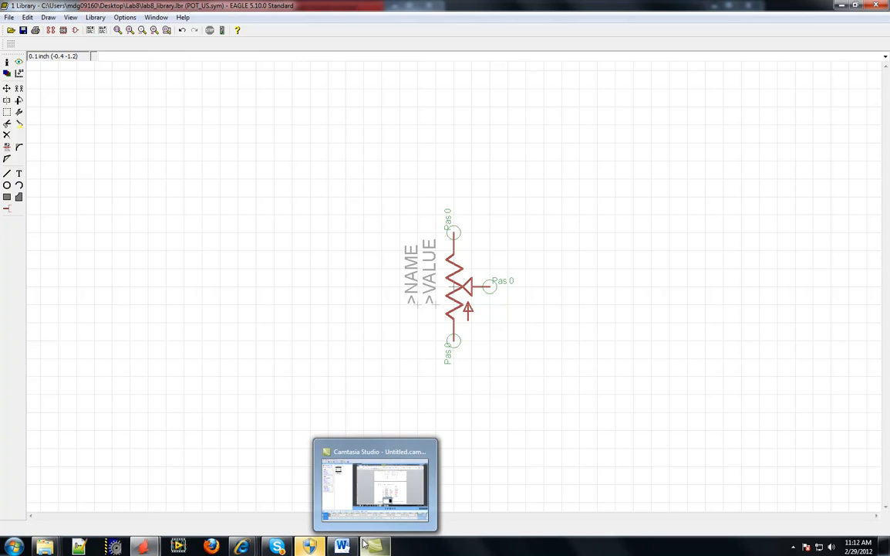
left_click(344, 546)
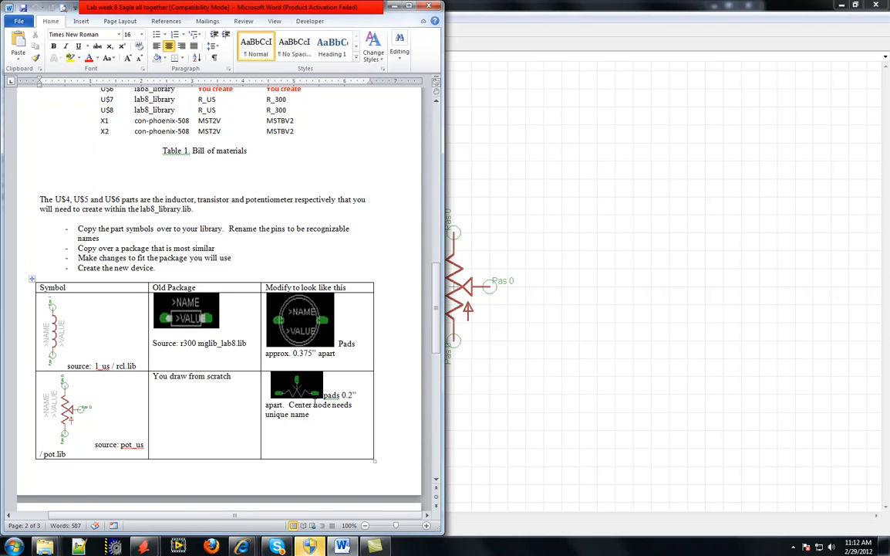
left_click(433, 9)
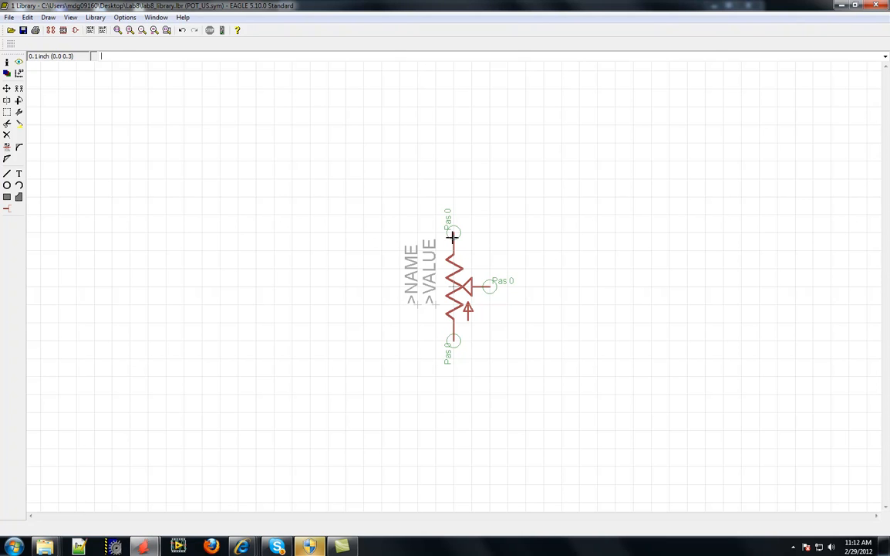
Inspect the properties of the potentiometer symbol's three pins to check their names
left_click(6, 62)
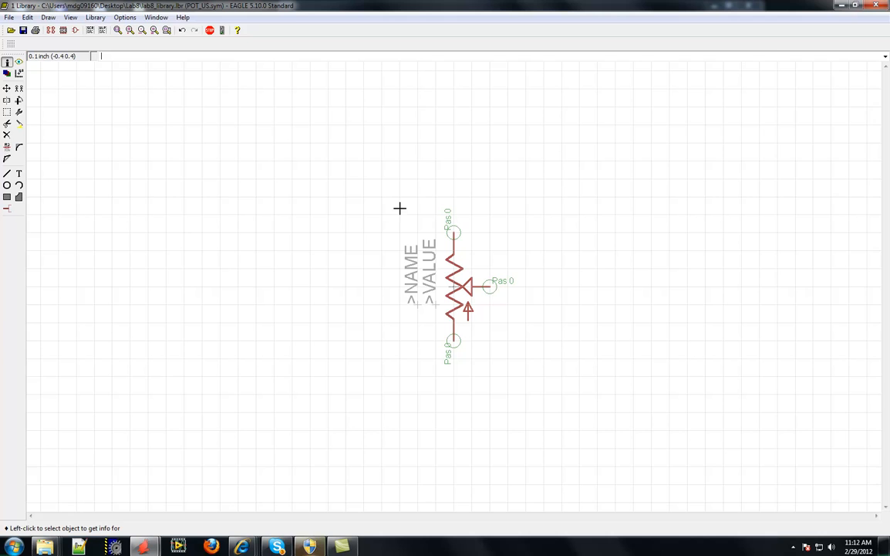
left_click(455, 234)
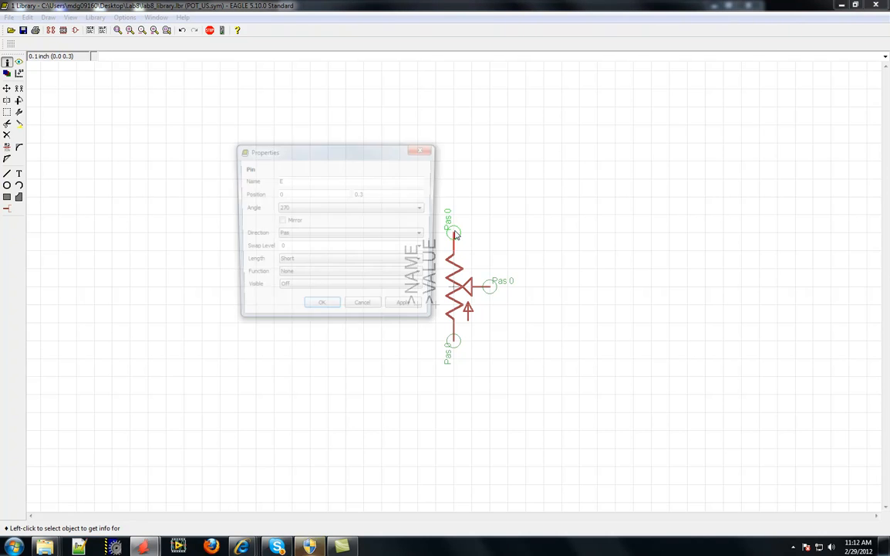
left_click(426, 150)
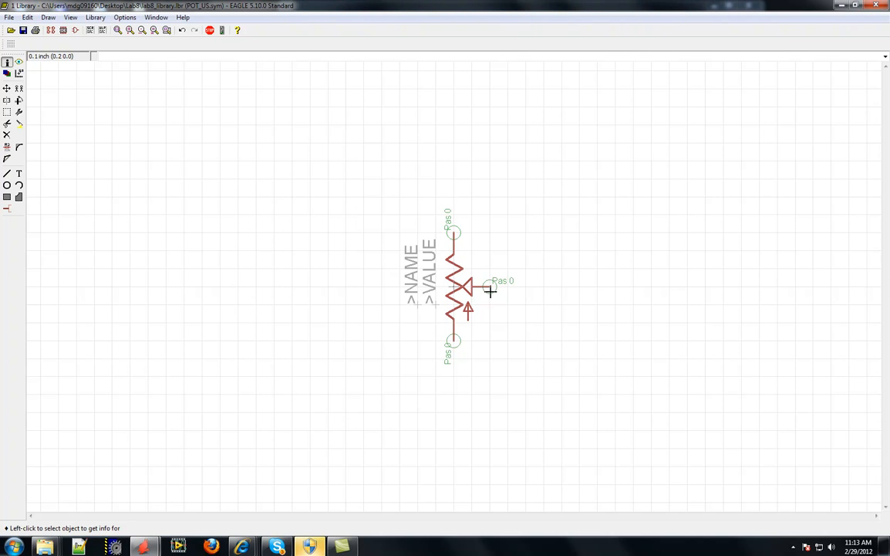
left_click(489, 289)
left_click(442, 203)
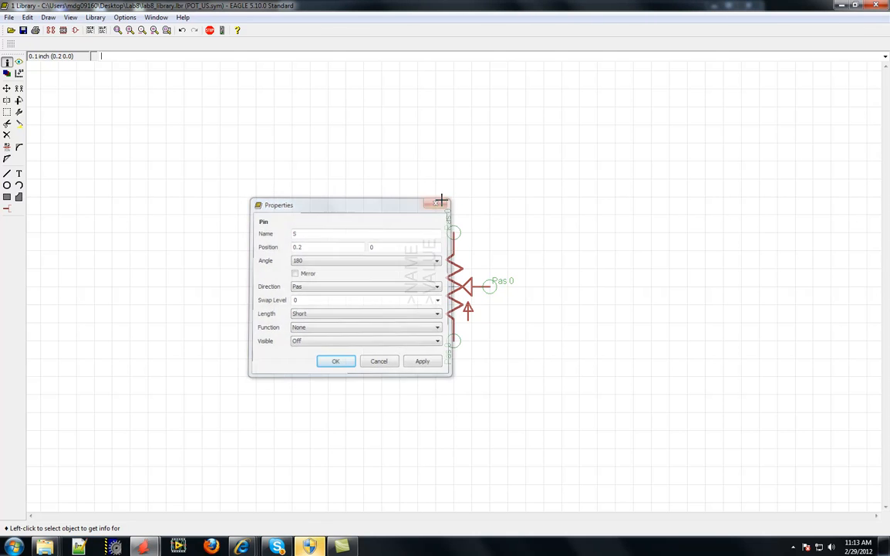
left_click(455, 345)
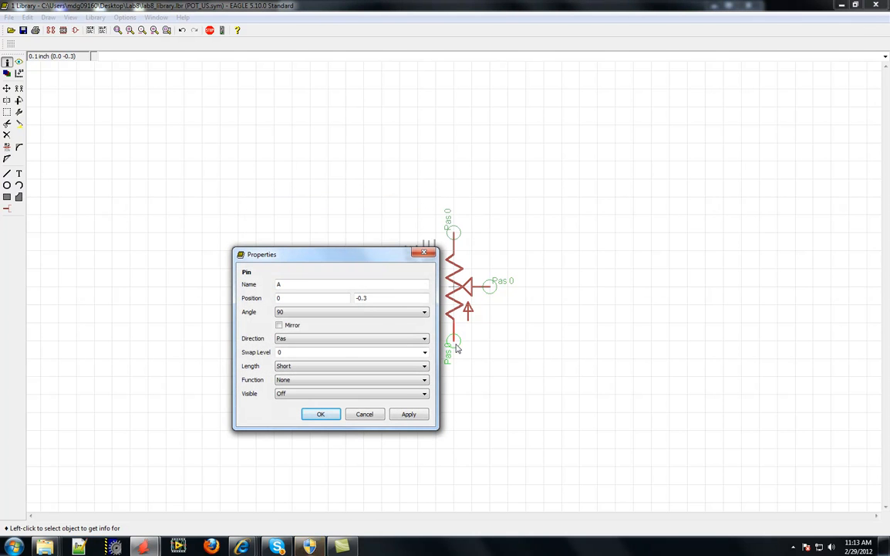
left_click(426, 252)
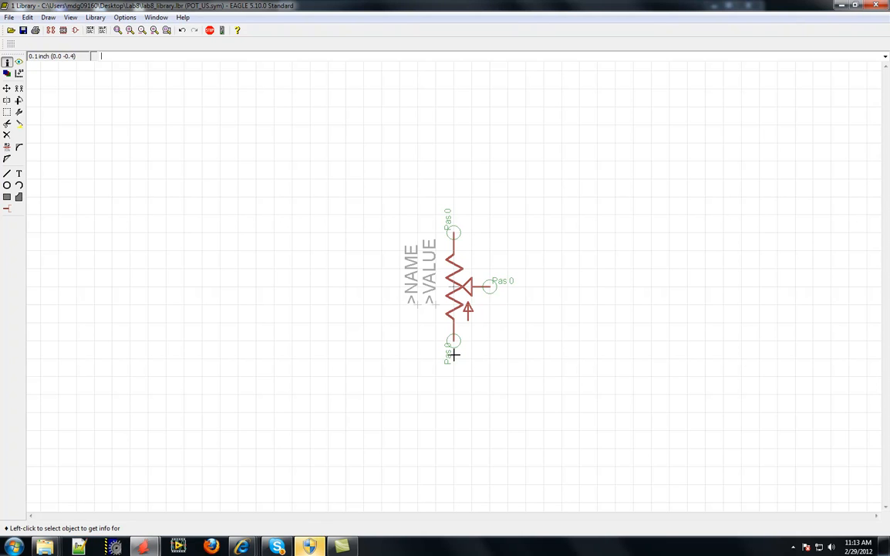
left_click(494, 287)
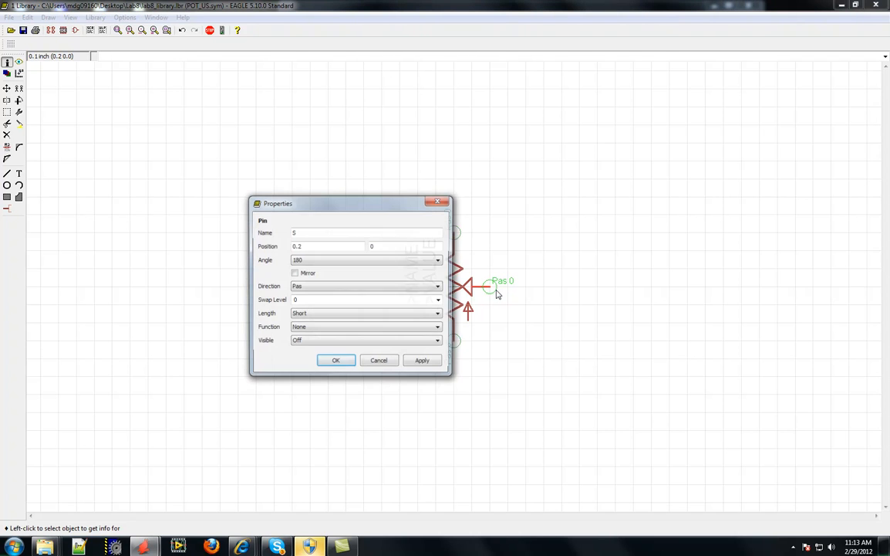
left_click(443, 201)
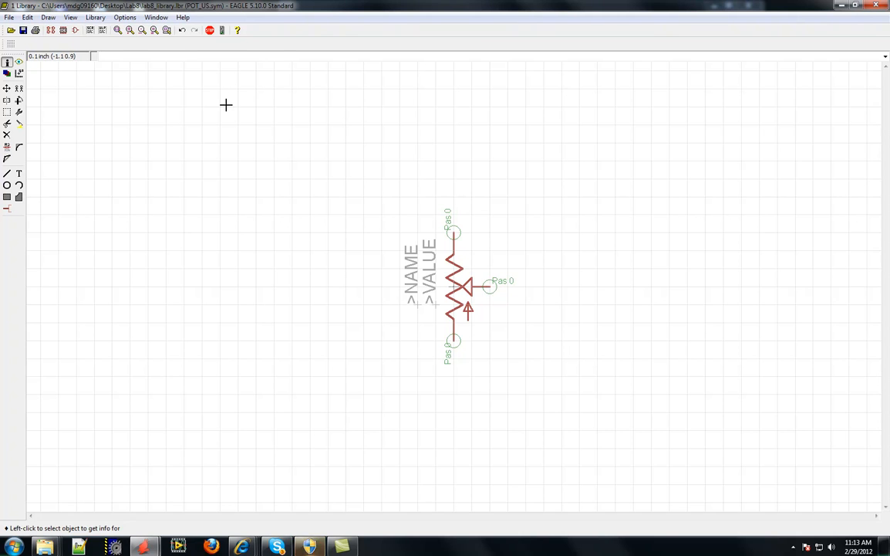
left_click(92, 21)
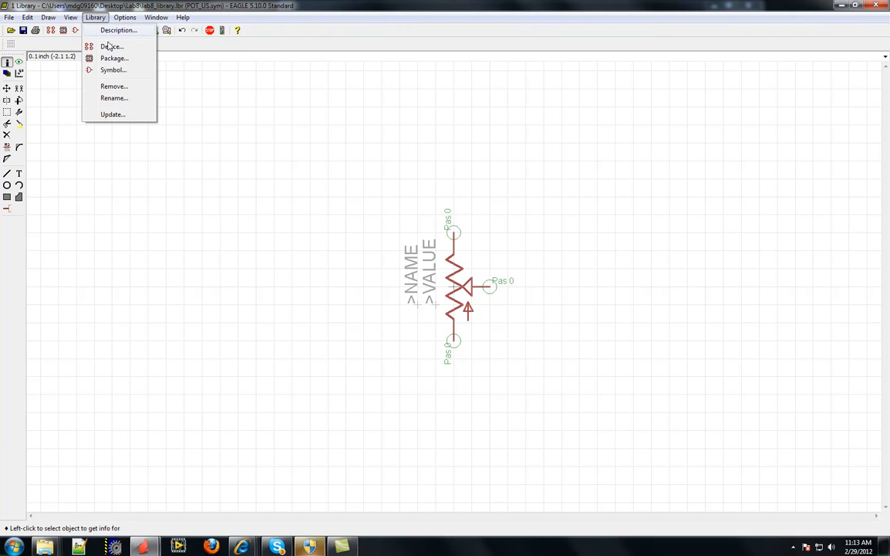
left_click(114, 59)
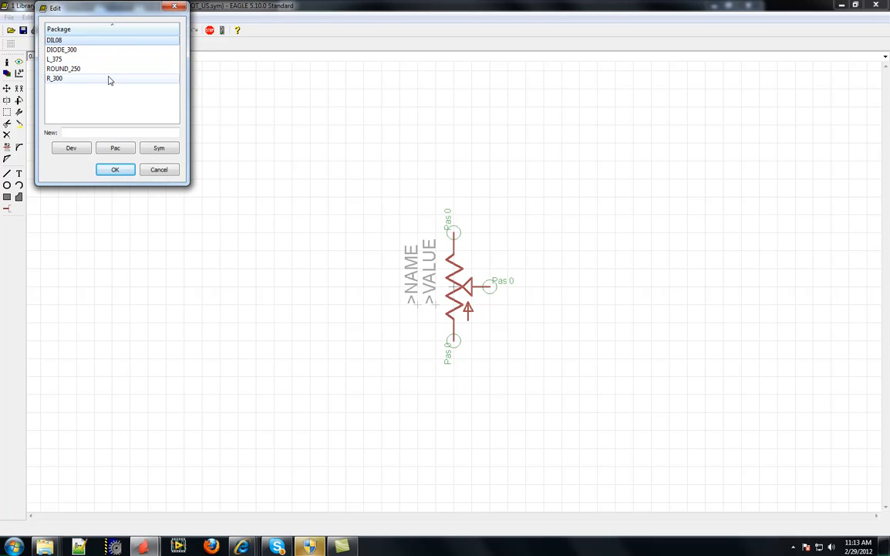
left_click(90, 135)
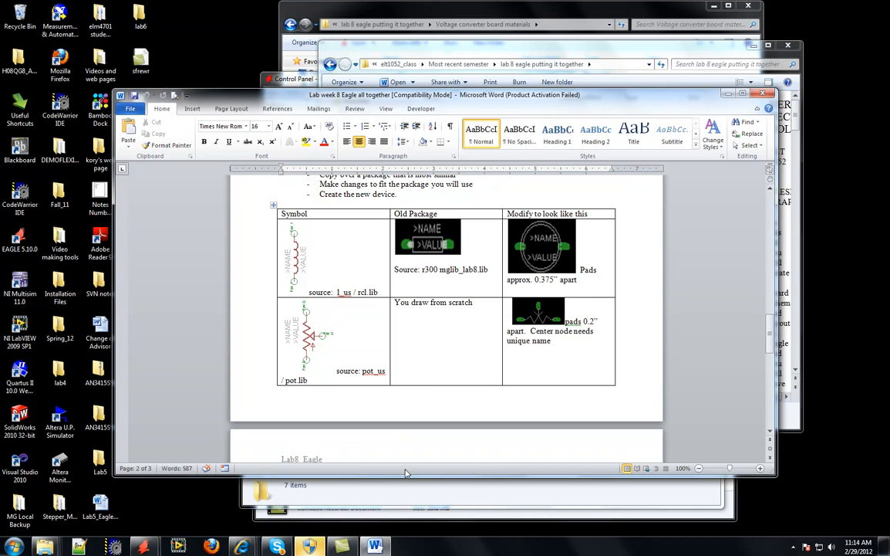
Switch back to the EAGLE library window and create a new package named POT_200
mouse_move(146, 548)
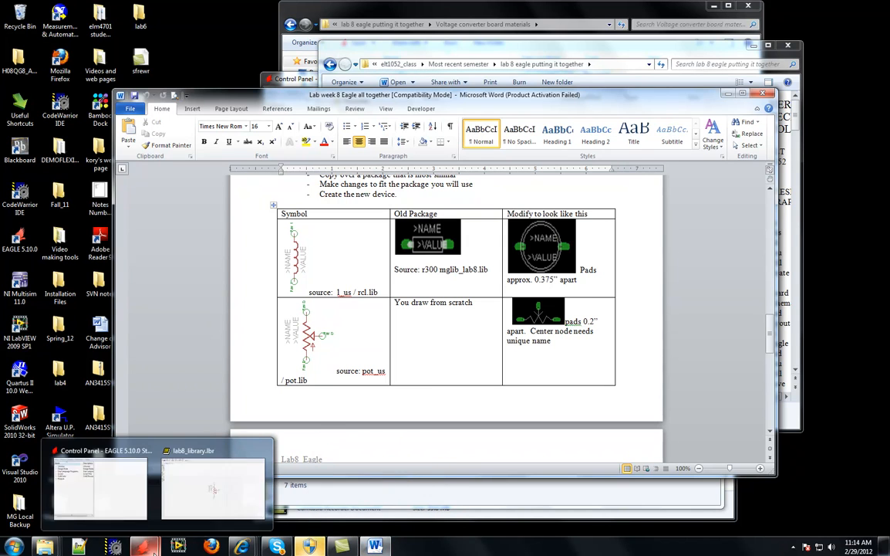
left_click(224, 502)
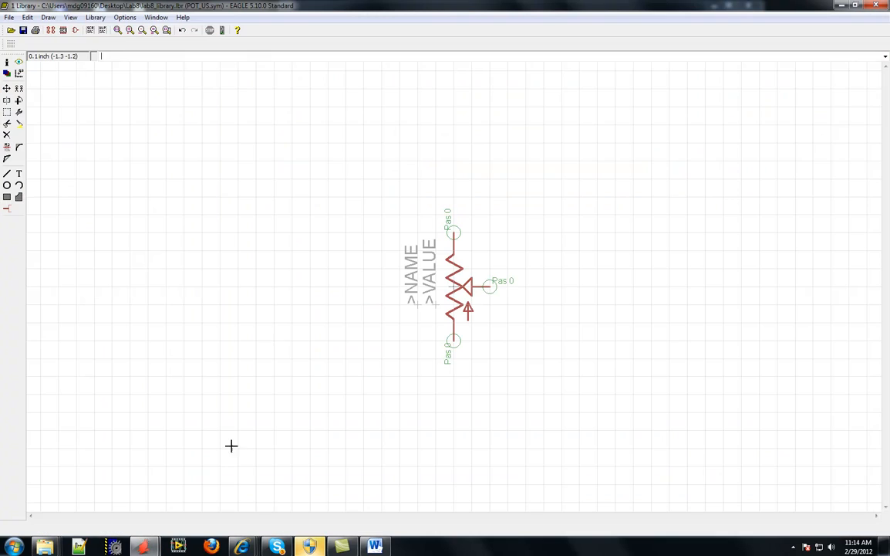
left_click(95, 17)
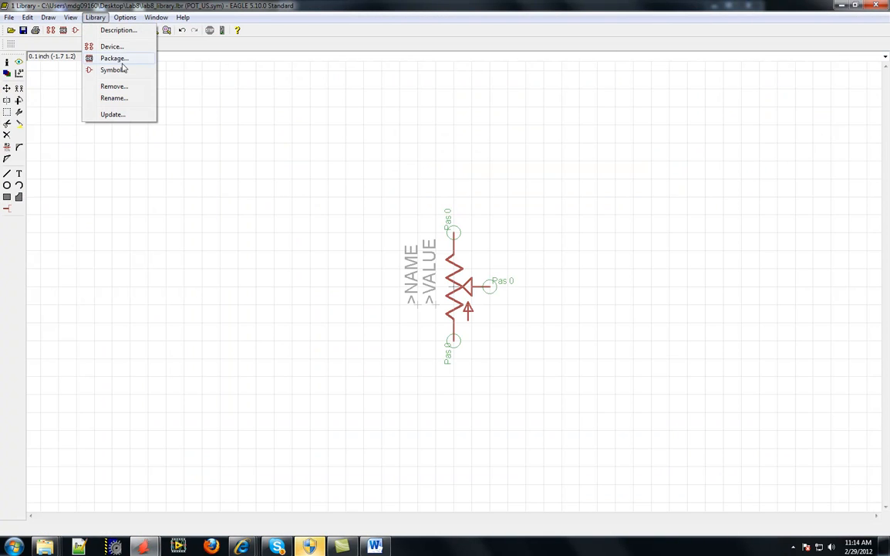
left_click(112, 58)
left_click(88, 133)
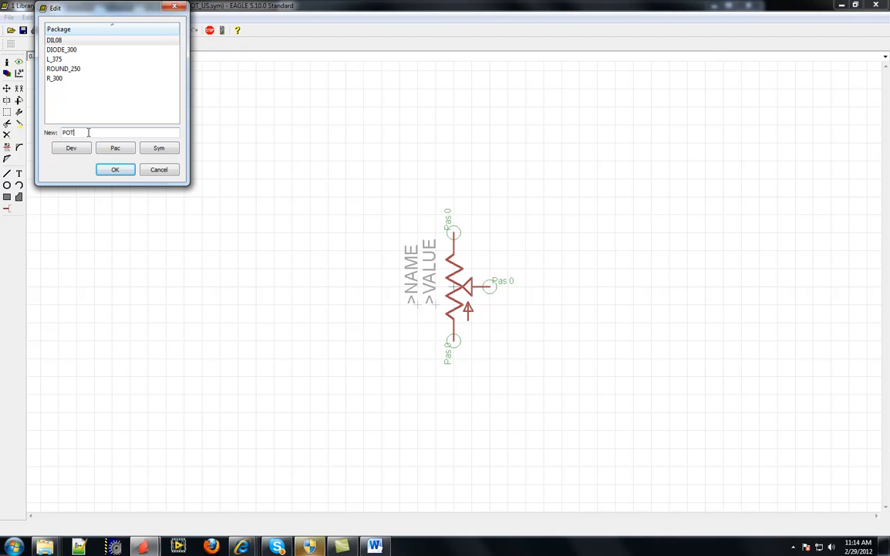
key("BackSpace")
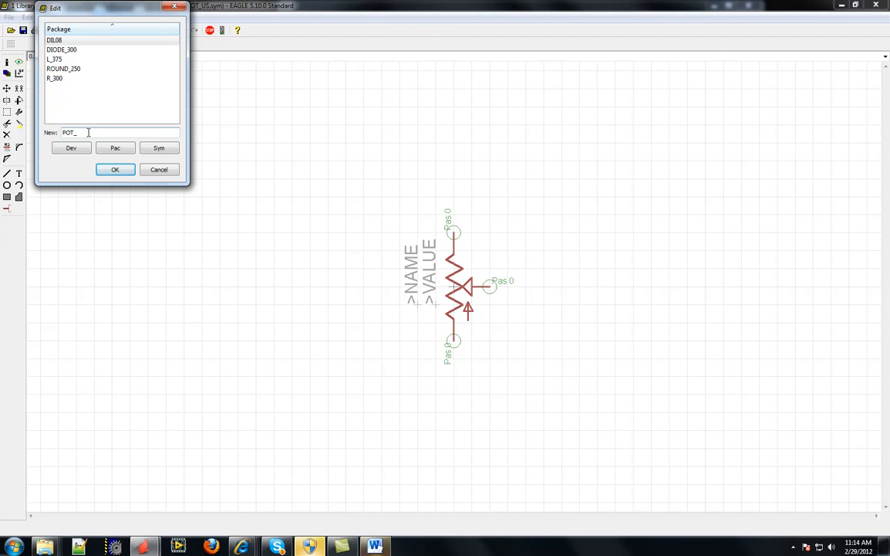
type("2")
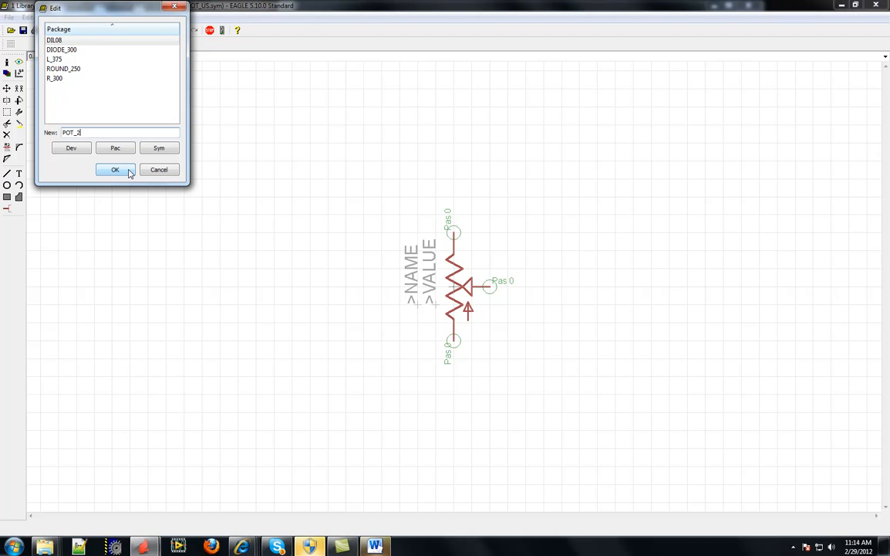
type("00")
left_click(115, 170)
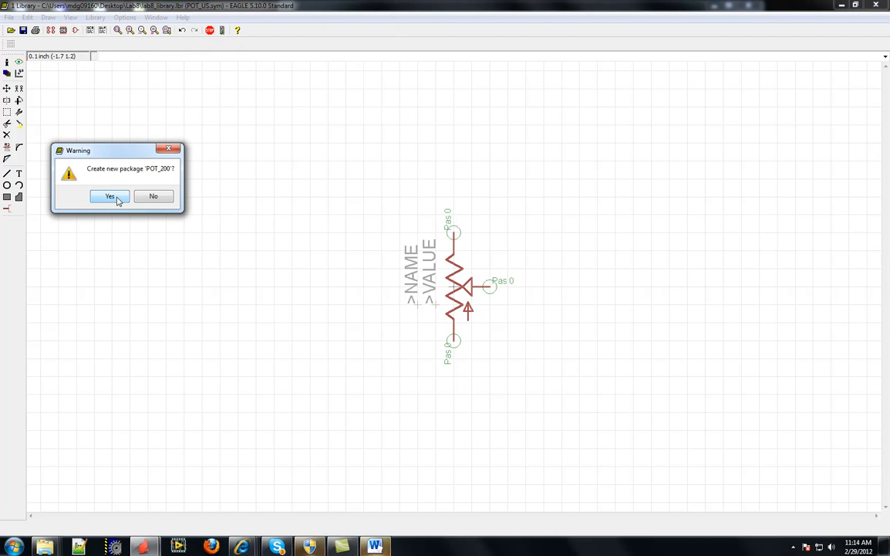
left_click(116, 198)
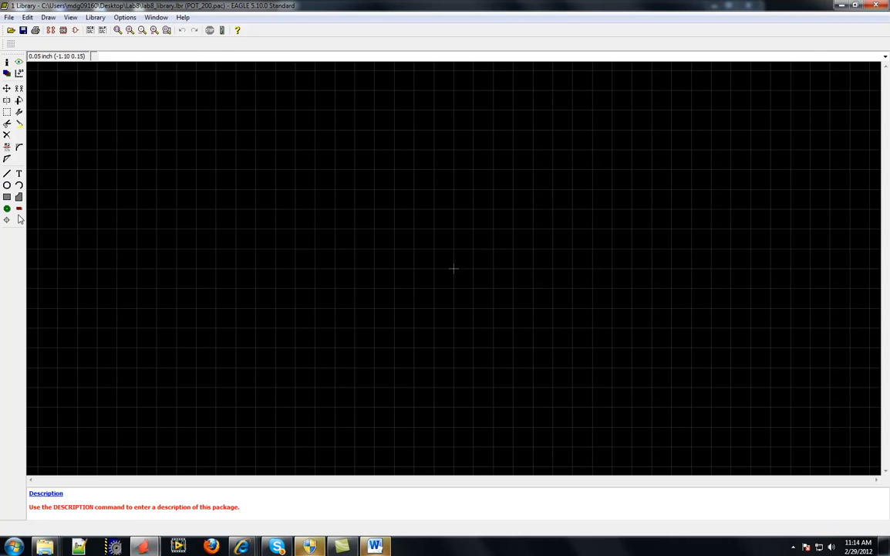
Place three offset-shaped pads at (0.1, 0), (-0.1, 0) and (0, 0.1) inch around the origin
left_click(7, 208)
left_click(75, 44)
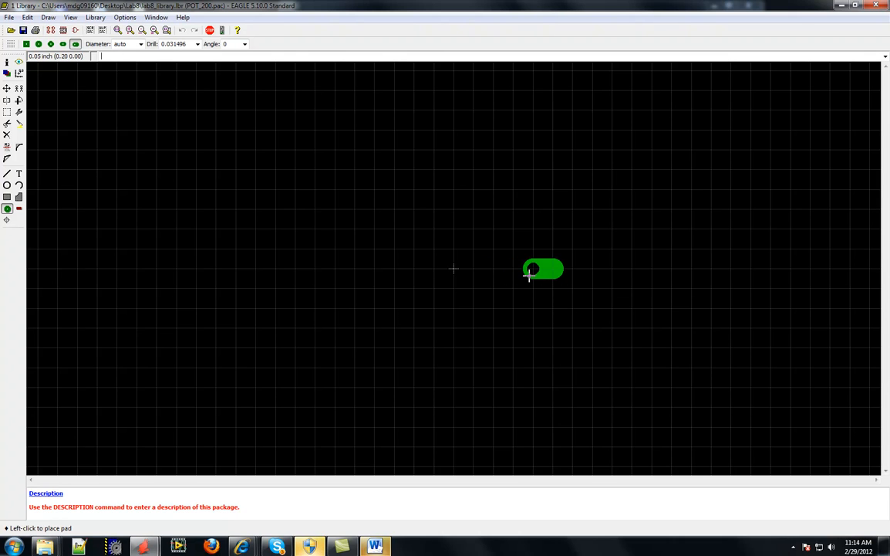
left_click(490, 274)
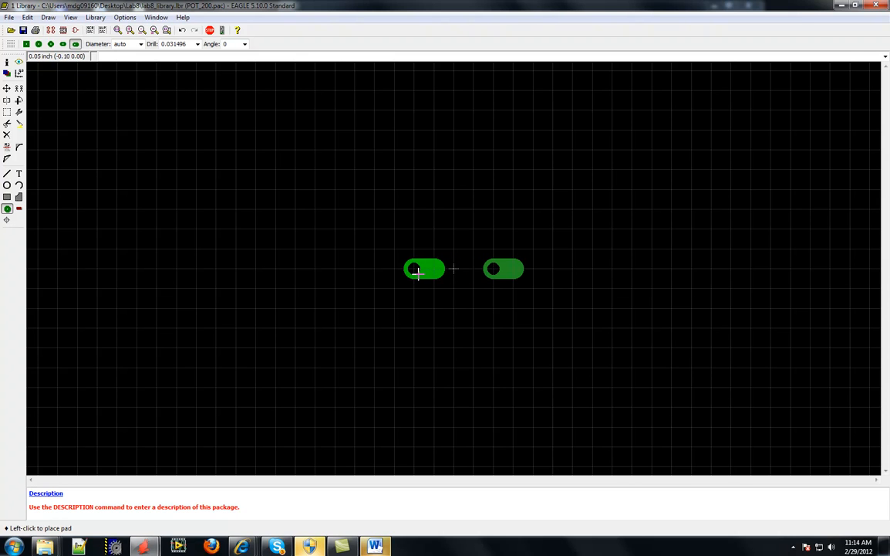
left_click(414, 269)
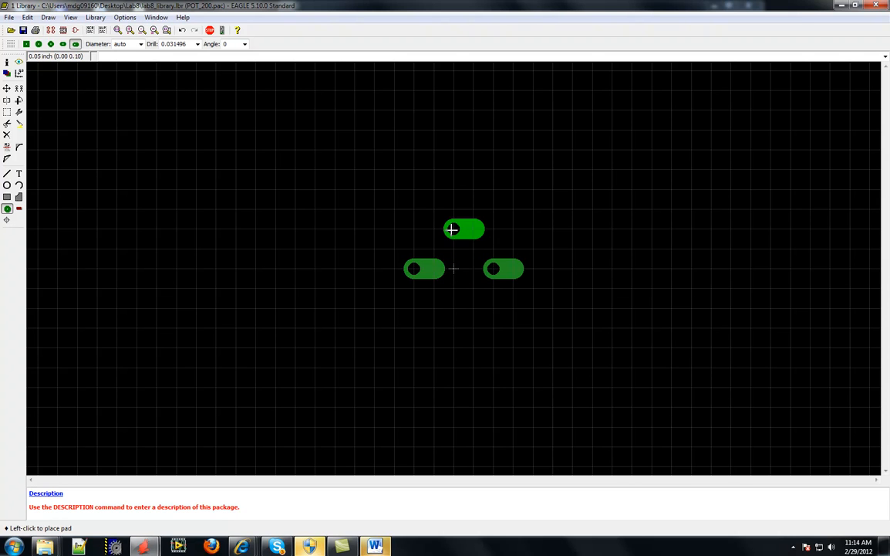
left_click(453, 230)
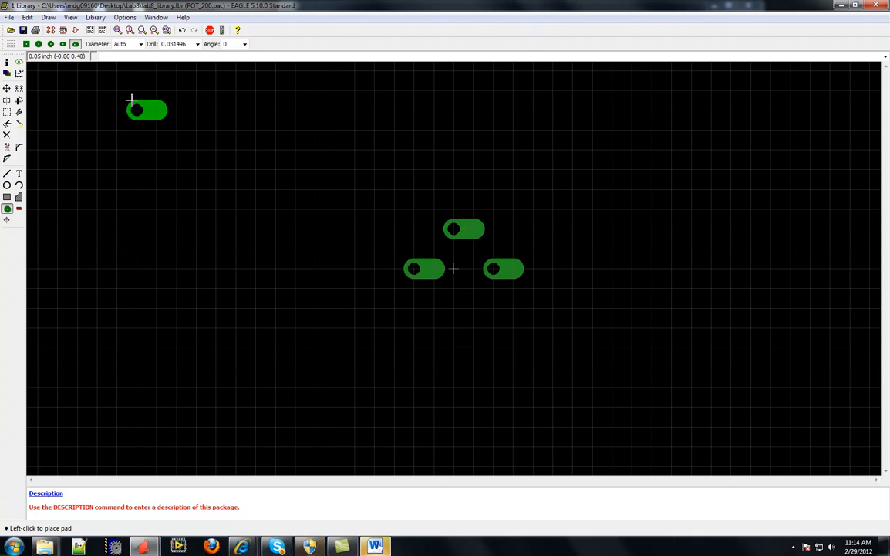
Rotate the upper pad to 90 degrees and the left pad to 180 degrees so they point away from the origin
left_click(18, 100)
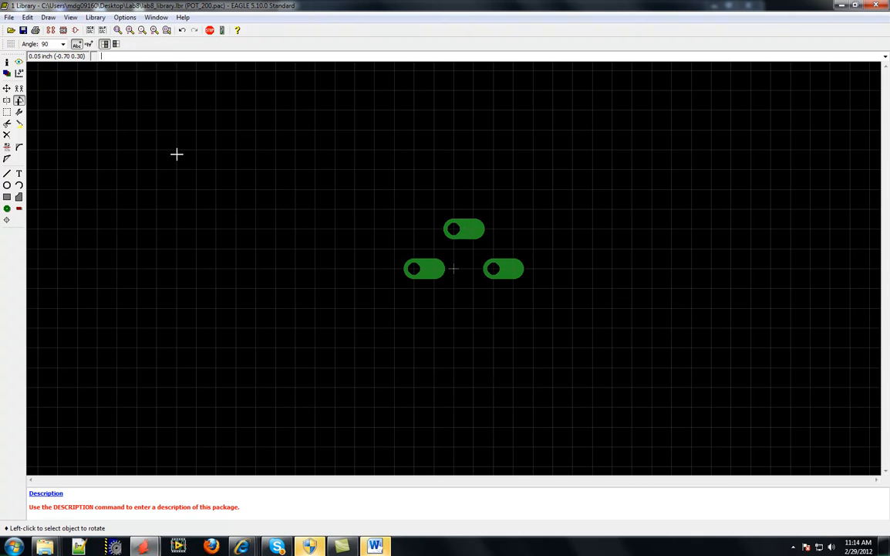
left_click(455, 229)
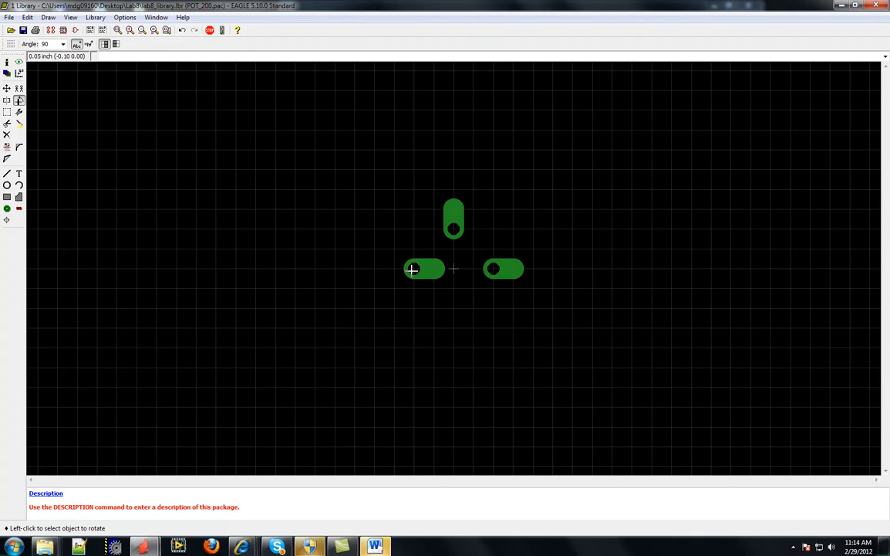
left_click(412, 269)
left_click(413, 268)
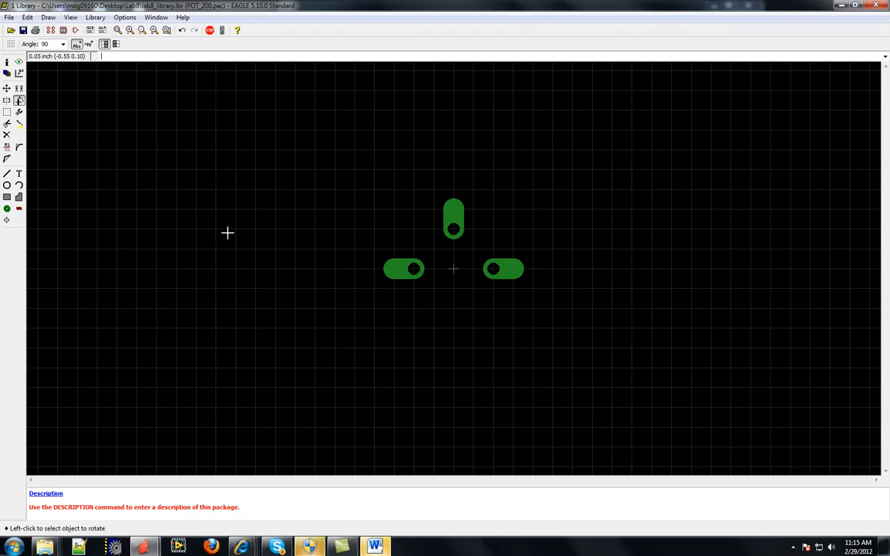
Name the left pad at (-0.1, 0) E
left_click(7, 62)
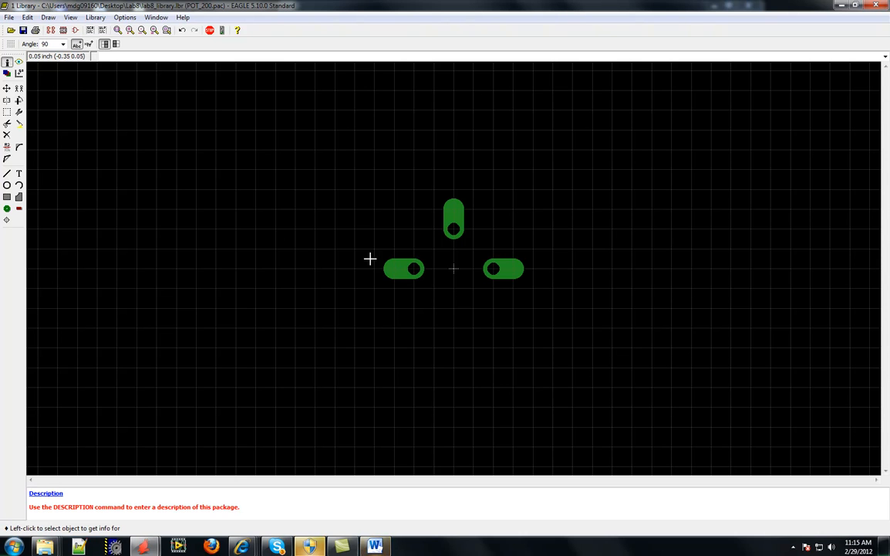
left_click(411, 268)
left_click_drag(496, 209, 466, 209)
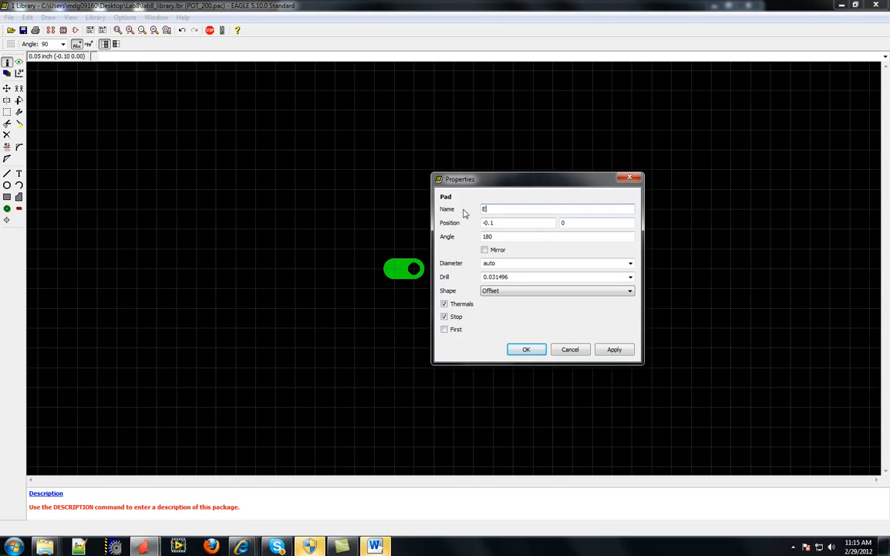
left_click(526, 349)
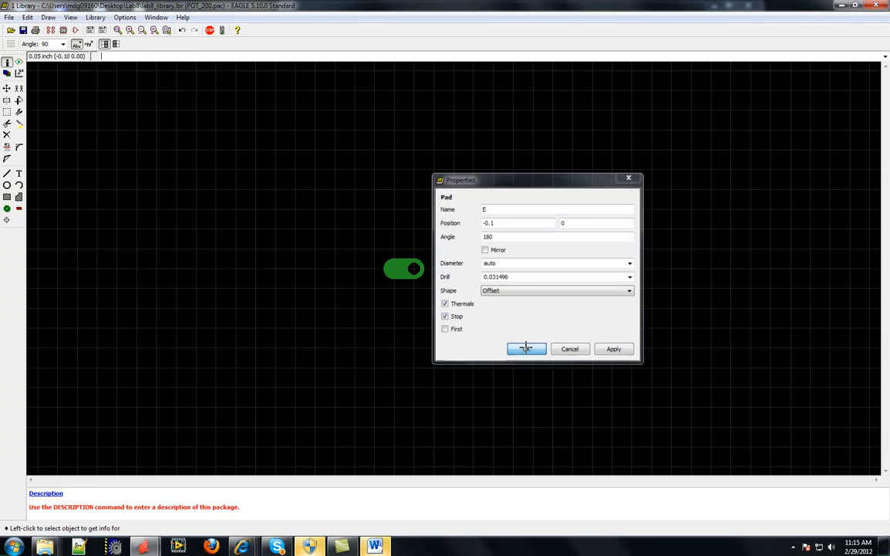
Name the upper centre pad S and rename the right pad at (0.1, 0)
left_click(454, 229)
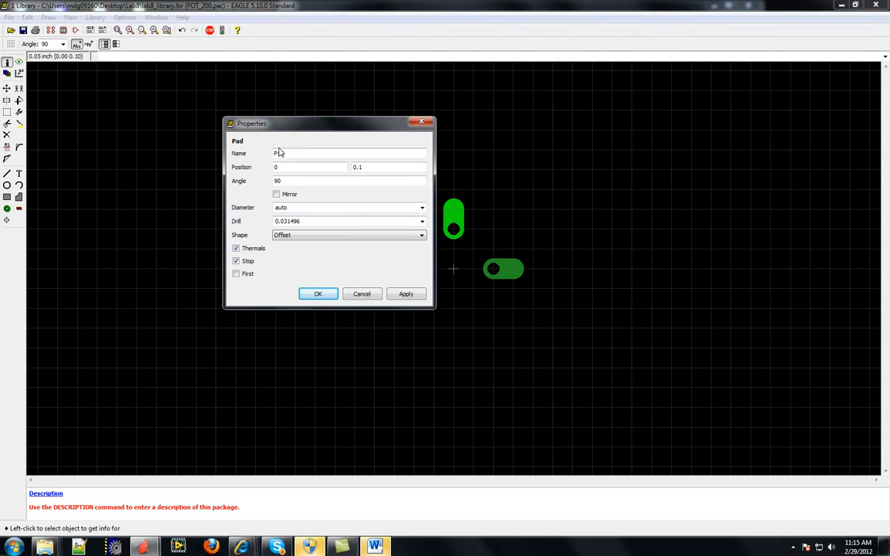
left_click_drag(269, 154, 260, 158)
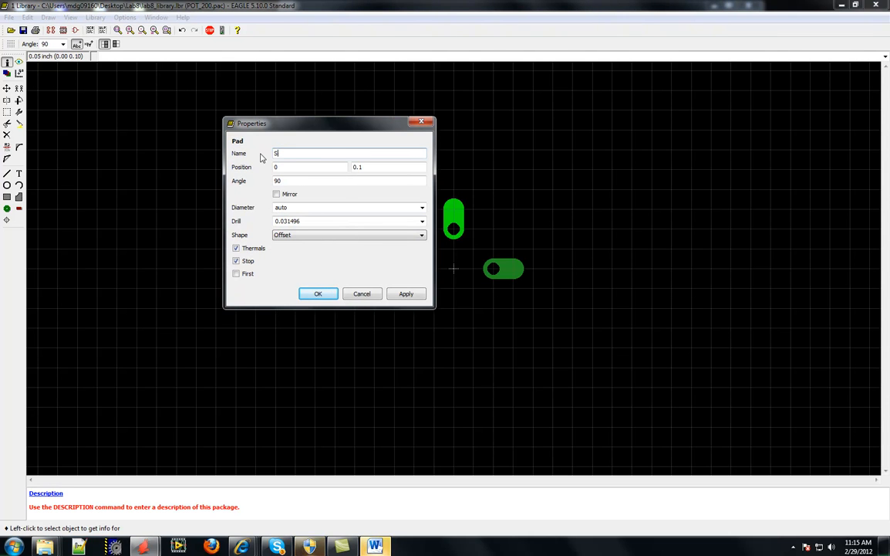
type("S")
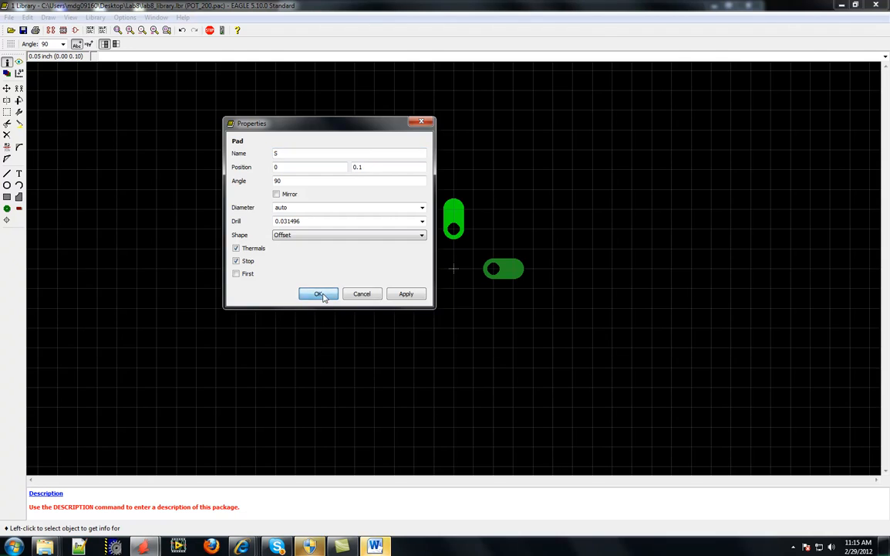
left_click(320, 294)
left_click(495, 270)
left_click_drag(338, 208, 293, 212)
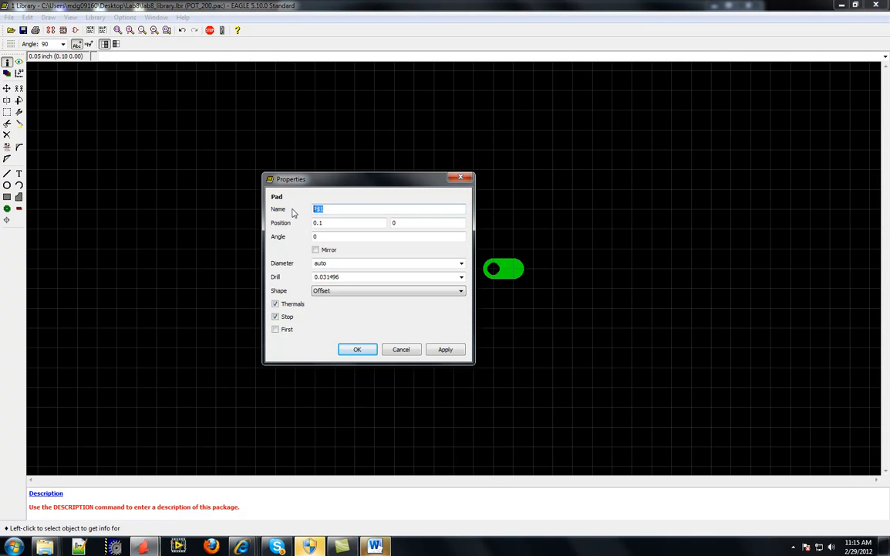
left_click(360, 349)
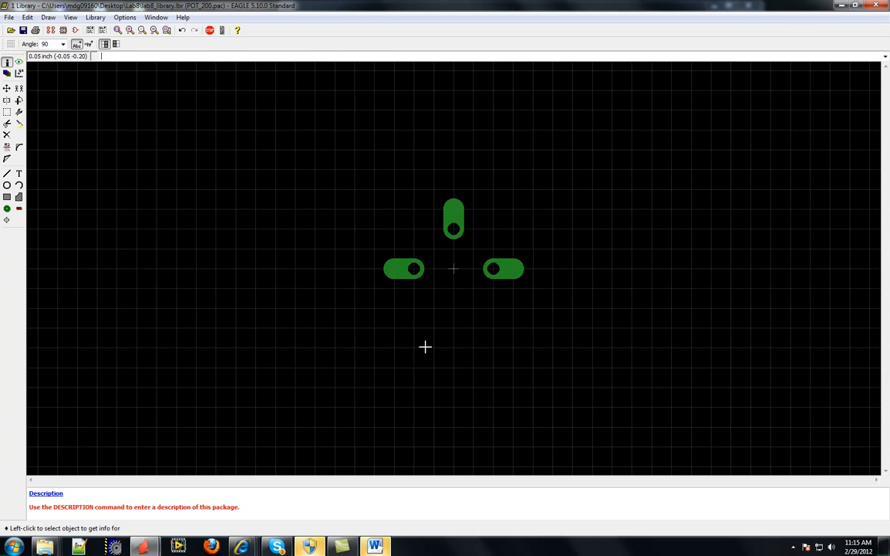
Activate the Wire tool, check the potentiometer package drawing in the Word lab instructions, and return to the EAGLE library
left_click(7, 173)
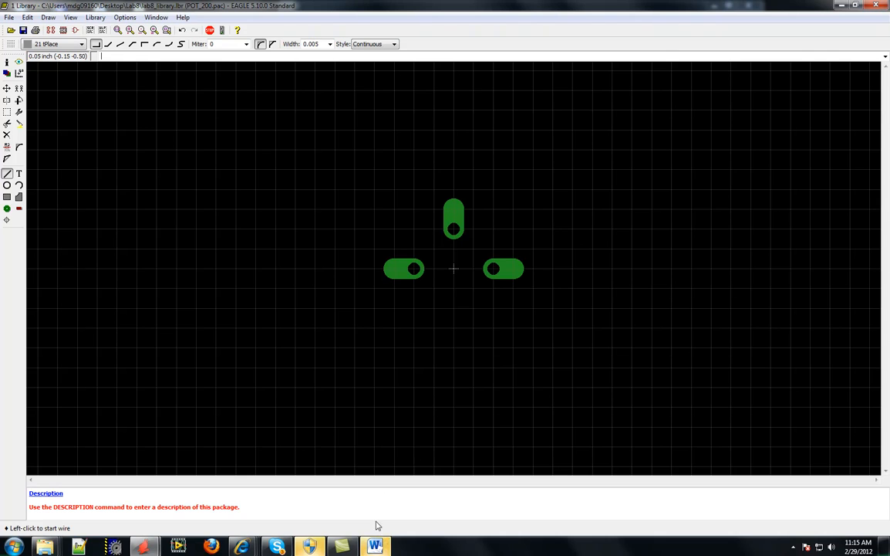
left_click(375, 546)
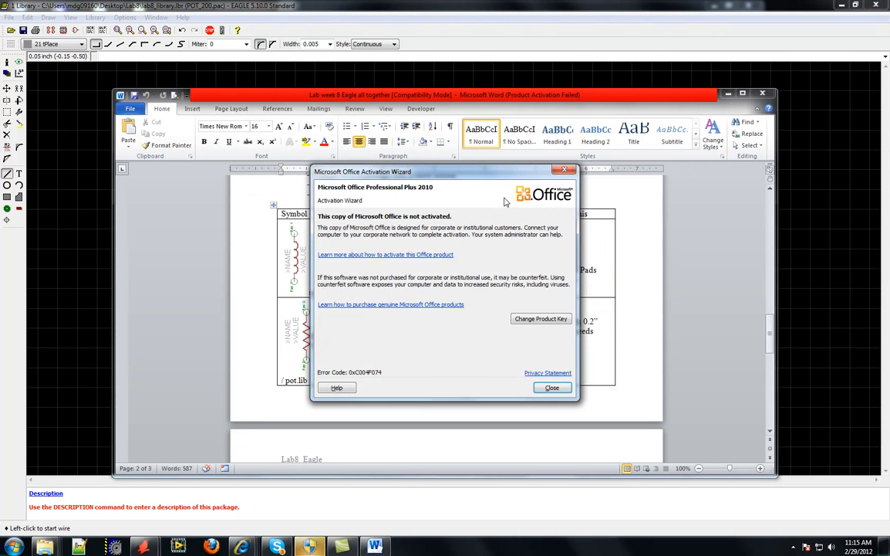
left_click(552, 388)
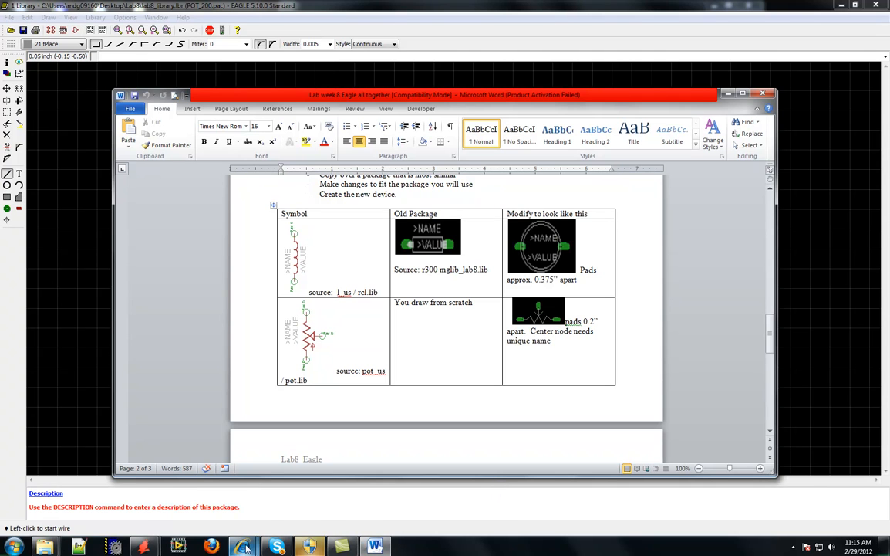
mouse_move(143, 547)
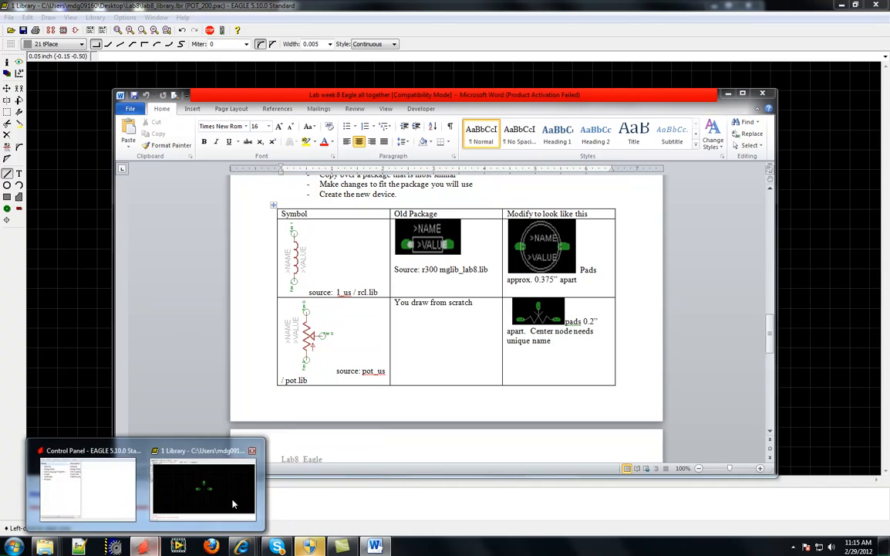
left_click(233, 503)
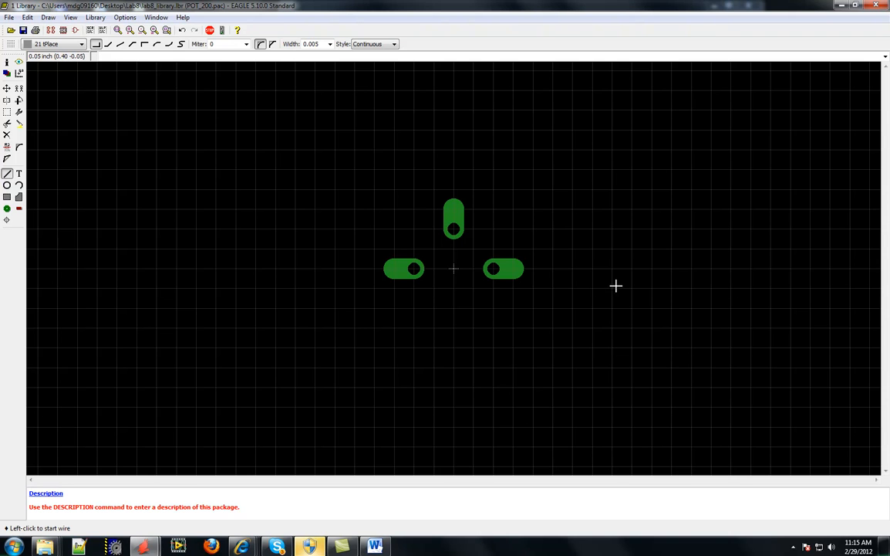
Draw a tPlace zigzag wire from the left pad through (-0.05, 0.05), (0, -0.05) and (0.05, 0.05) to the right pad
left_click(415, 269)
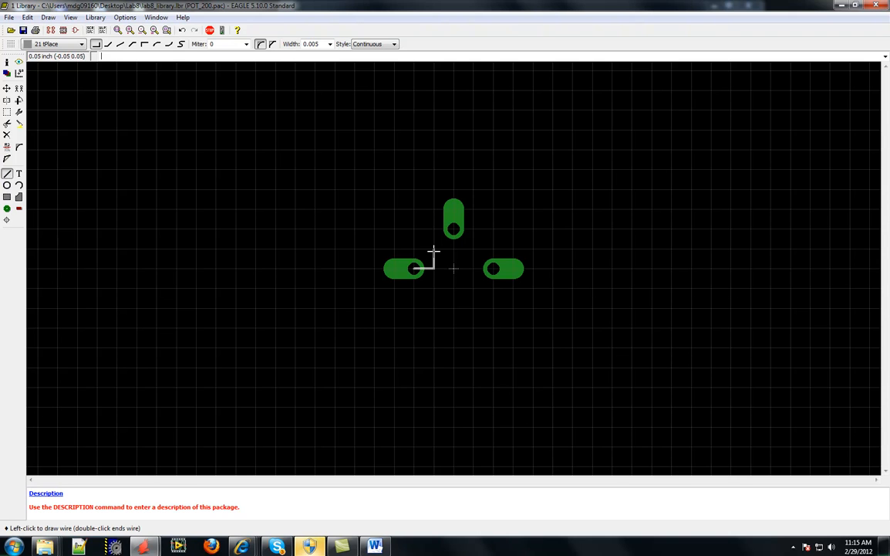
left_click(108, 44)
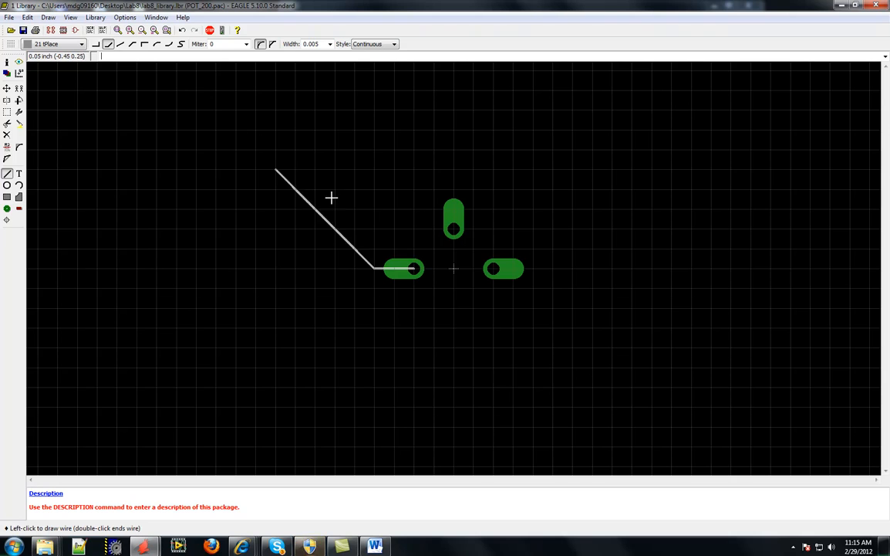
left_click(435, 251)
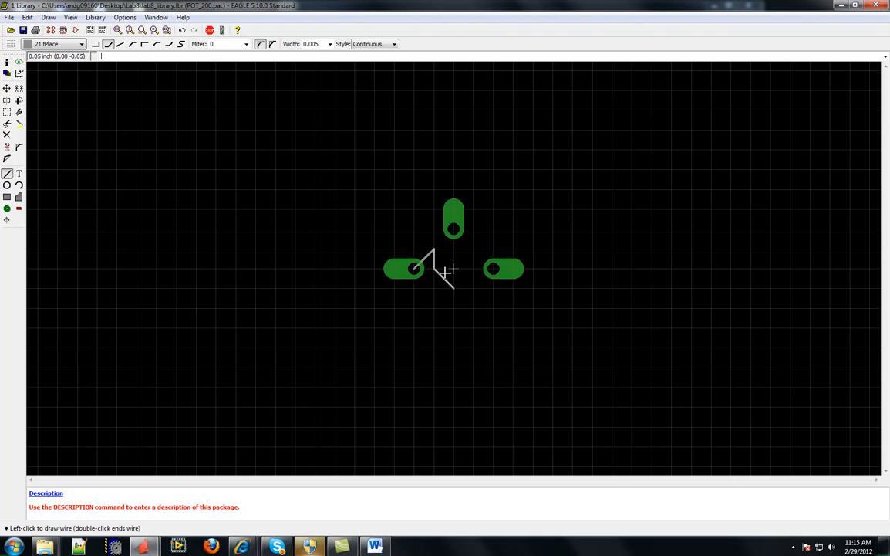
left_click(121, 44)
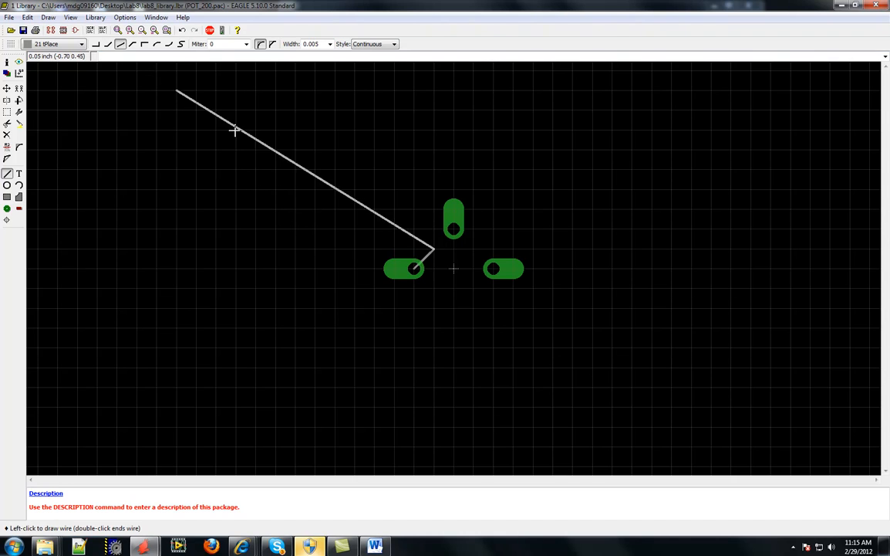
left_click(453, 286)
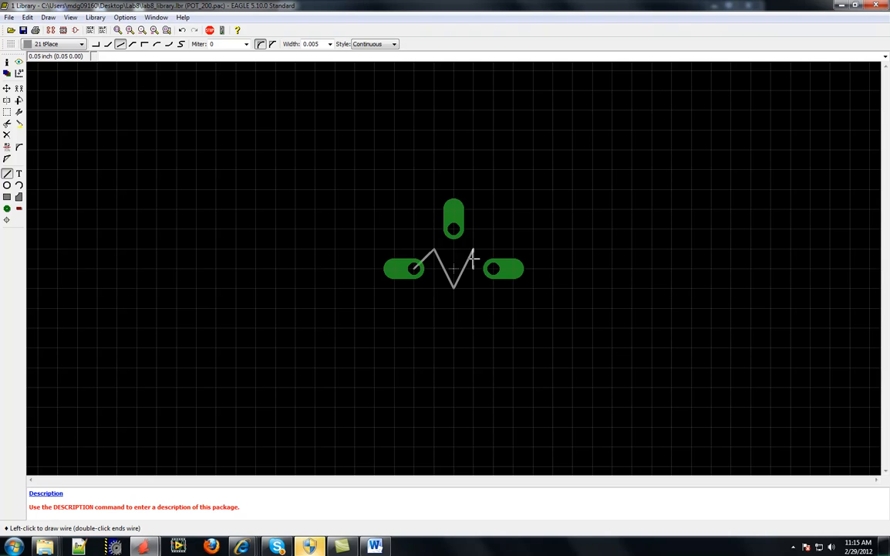
left_click(473, 250)
left_click(492, 268)
key("Escape")
Draw the wiper arrow from the upper pad down to the origin, with arrowhead lines to (-0.05, 0.05) and (0.05, 0.05)
left_click(454, 230)
left_click(454, 267)
left_click(437, 248)
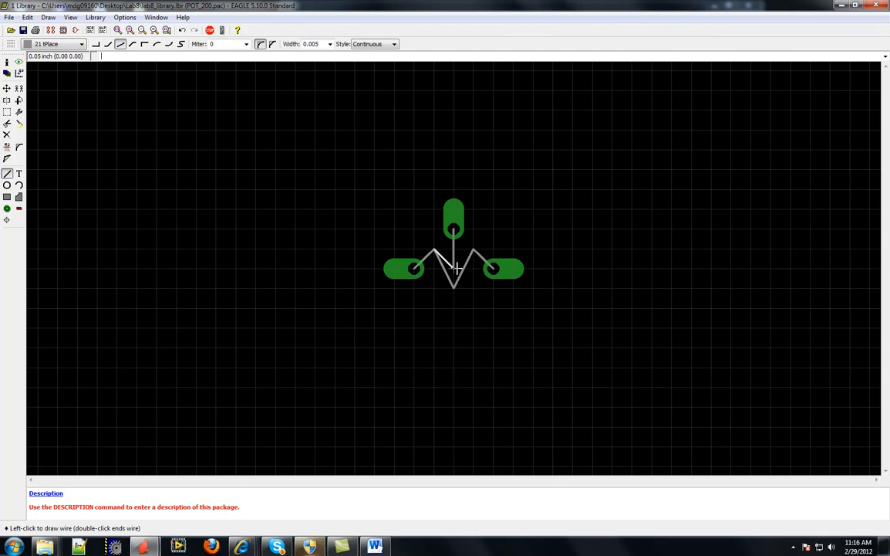
left_click(471, 249)
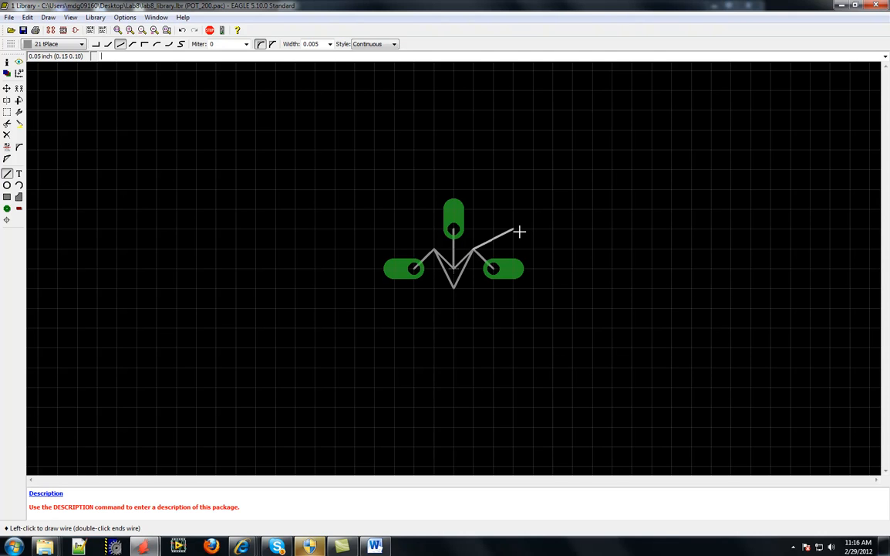
Finish the wire drawing in the POT_200 package and save the library
key("Escape")
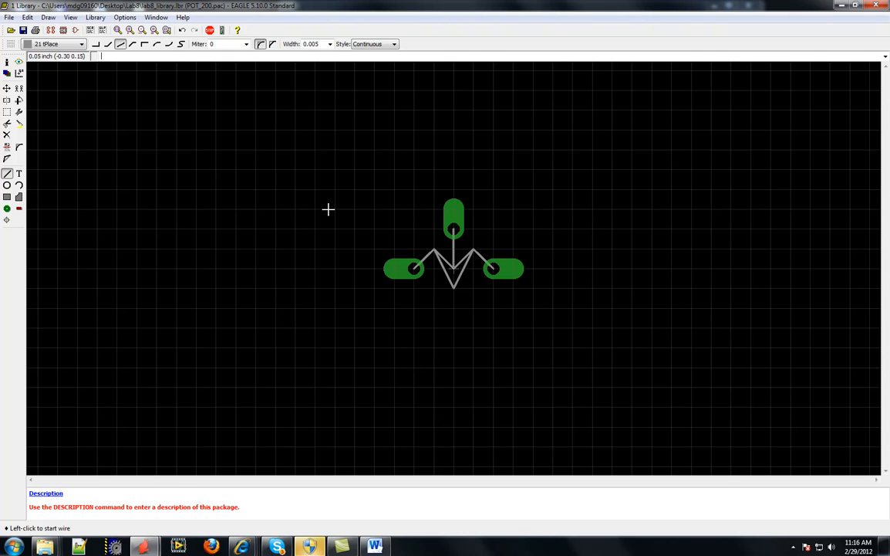
left_click(10, 21)
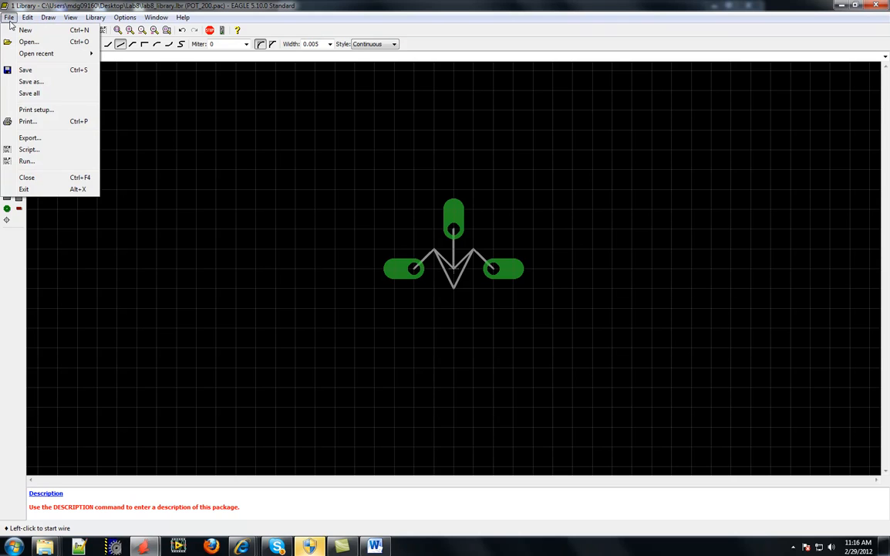
left_click(31, 68)
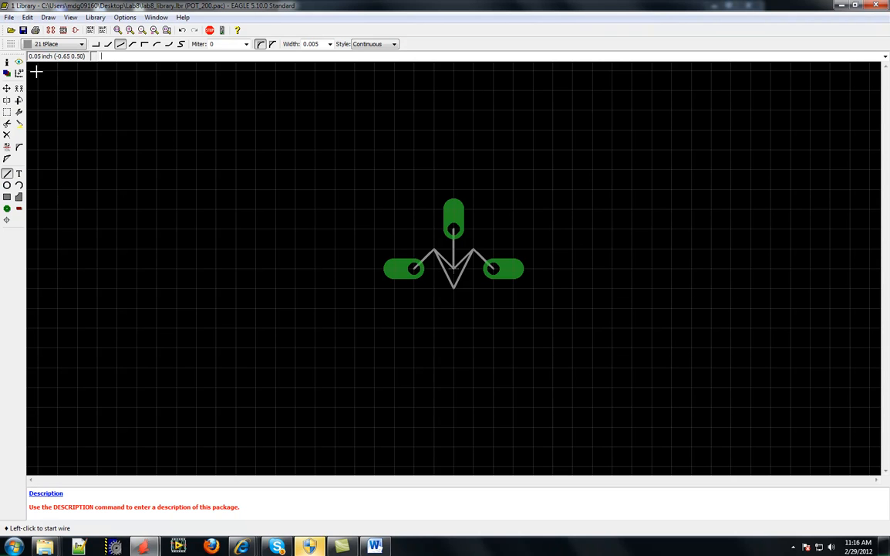
Create a new device named POT_US in the library
left_click(95, 17)
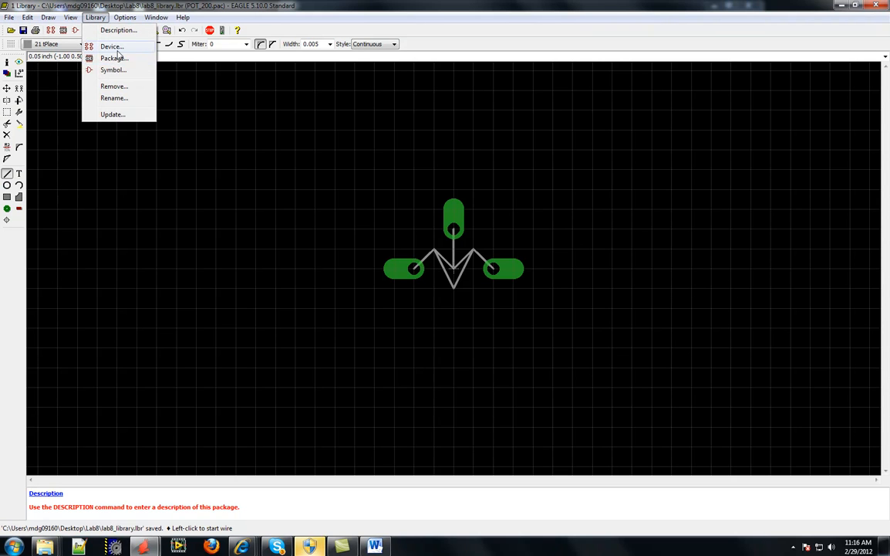
left_click(112, 47)
left_click(108, 134)
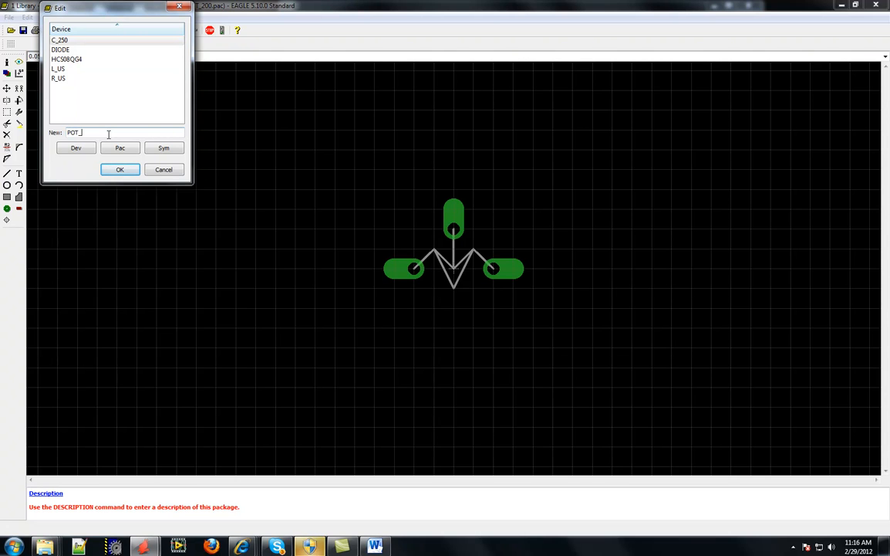
type("POT_US")
left_click(120, 170)
left_click(113, 194)
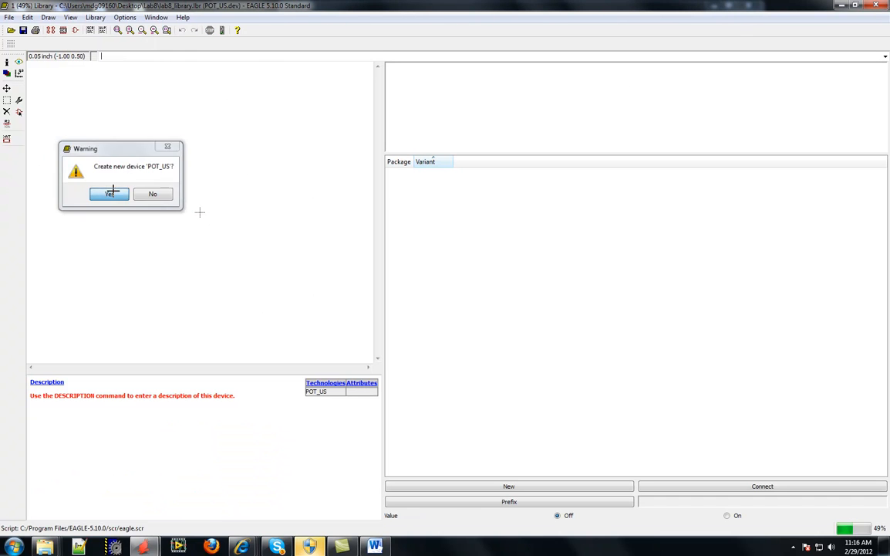
Add the POT_US symbol to the device at the origin (0, 0)
left_click(19, 113)
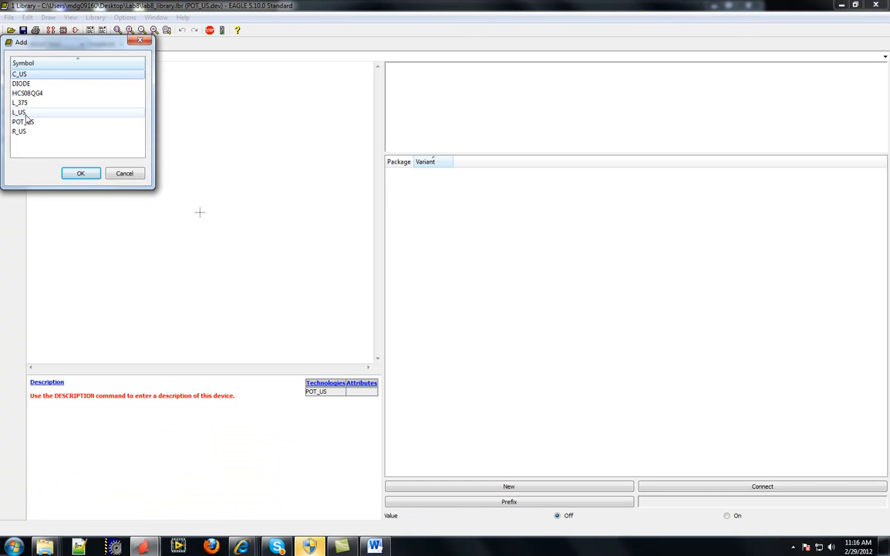
left_click(23, 122)
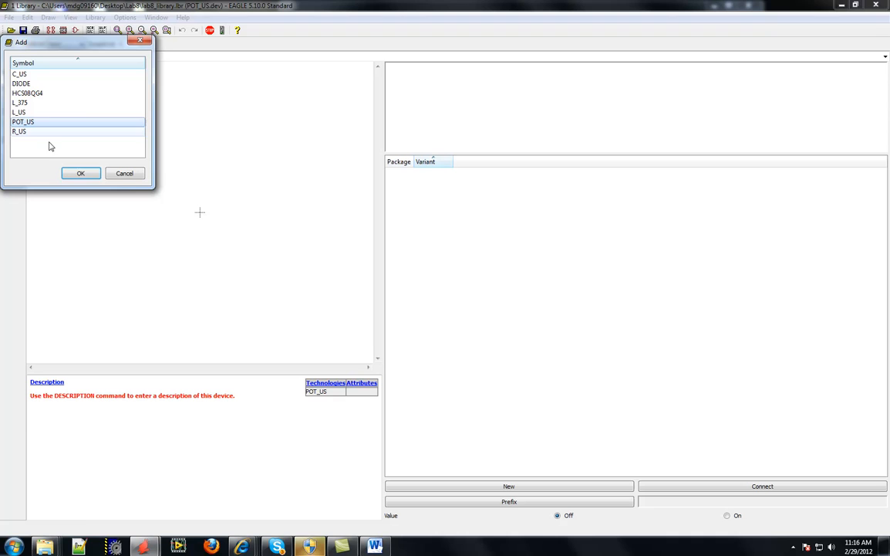
left_click(78, 173)
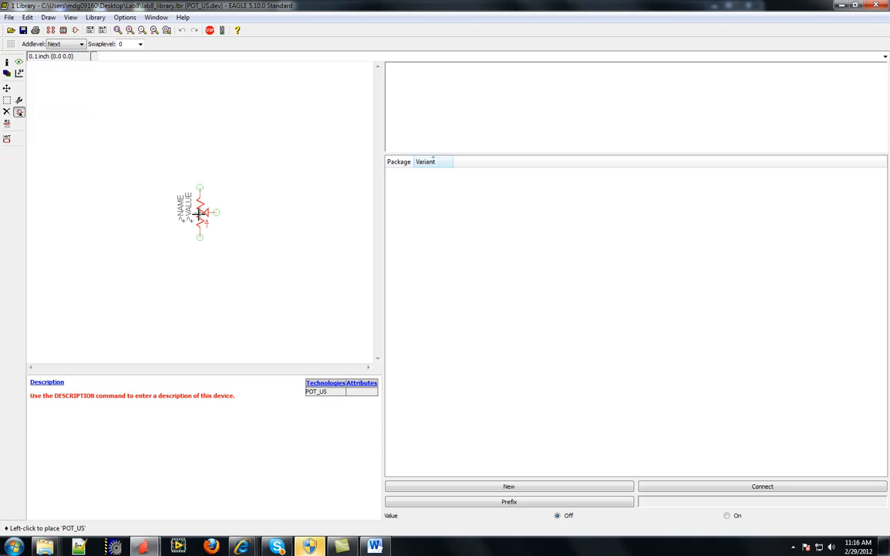
left_click(200, 211)
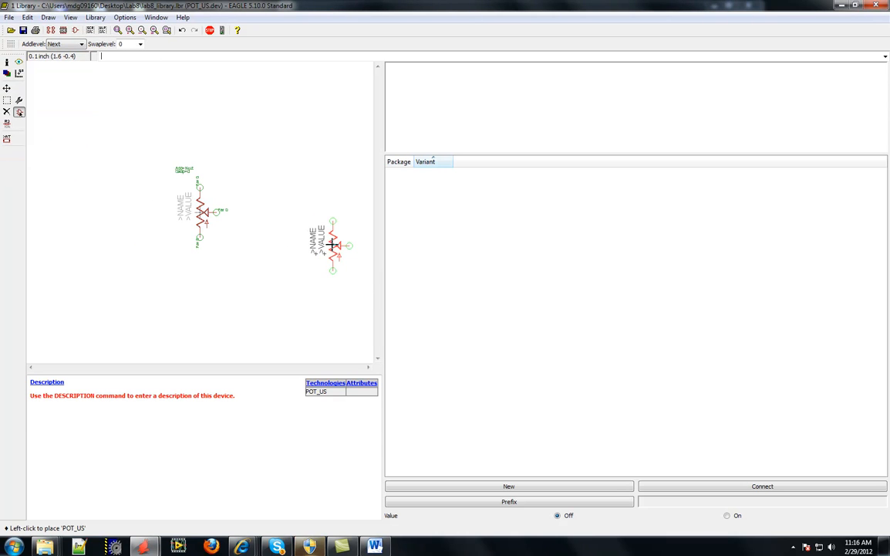
Create a package variant named POT_200 for the device, using the POT_200 package
left_click(508, 486)
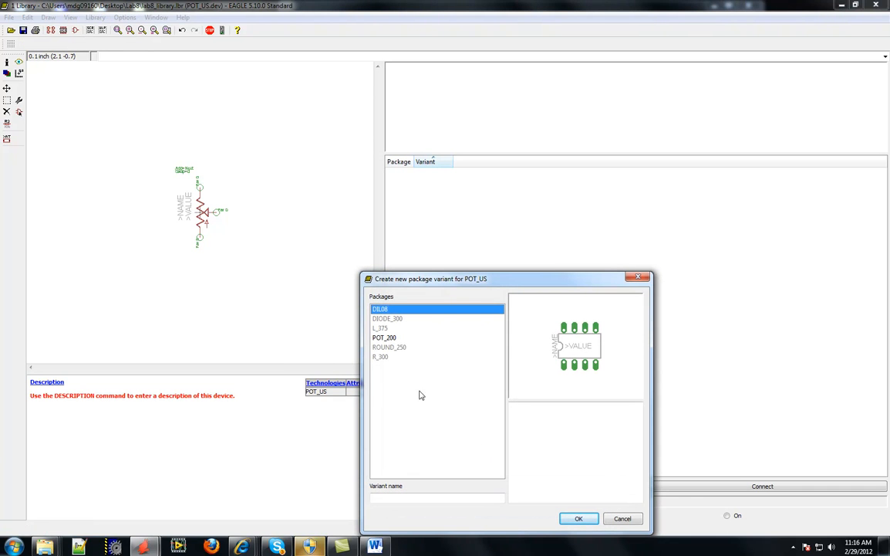
left_click(402, 497)
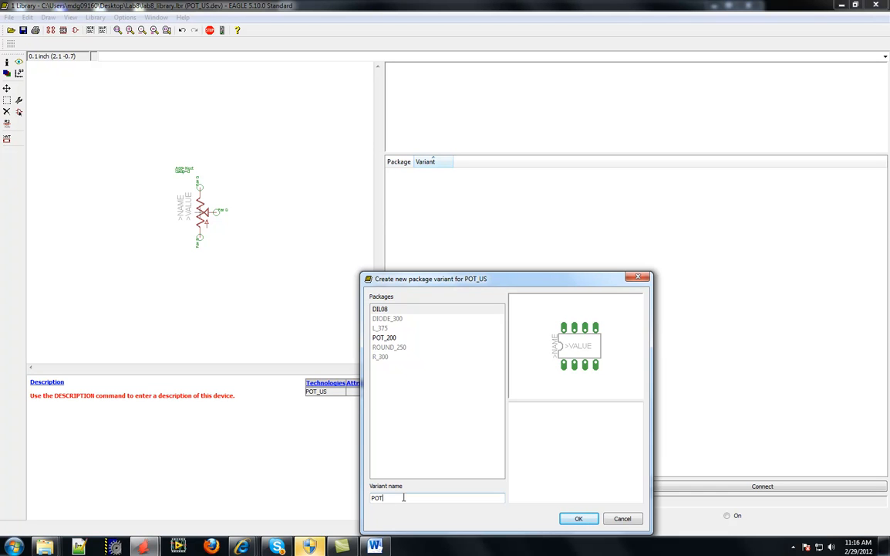
type("POT_20")
left_click(388, 339)
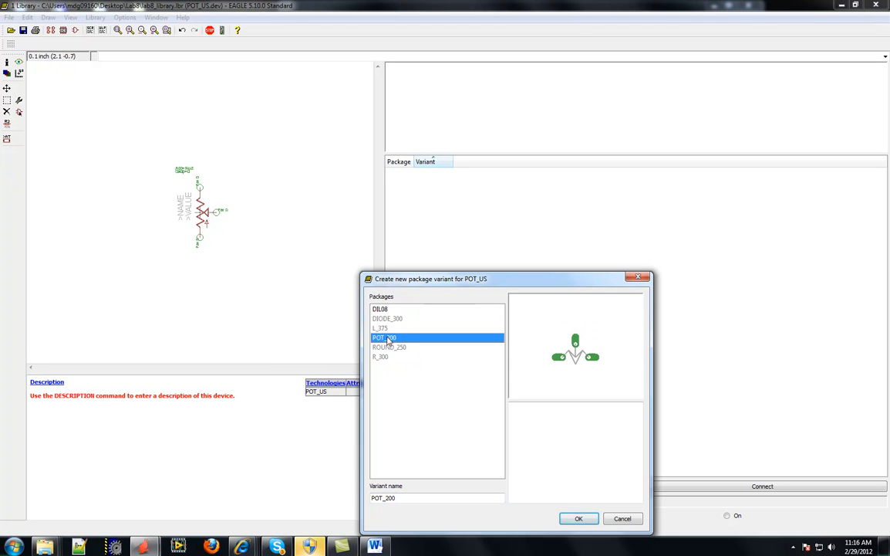
left_click(579, 519)
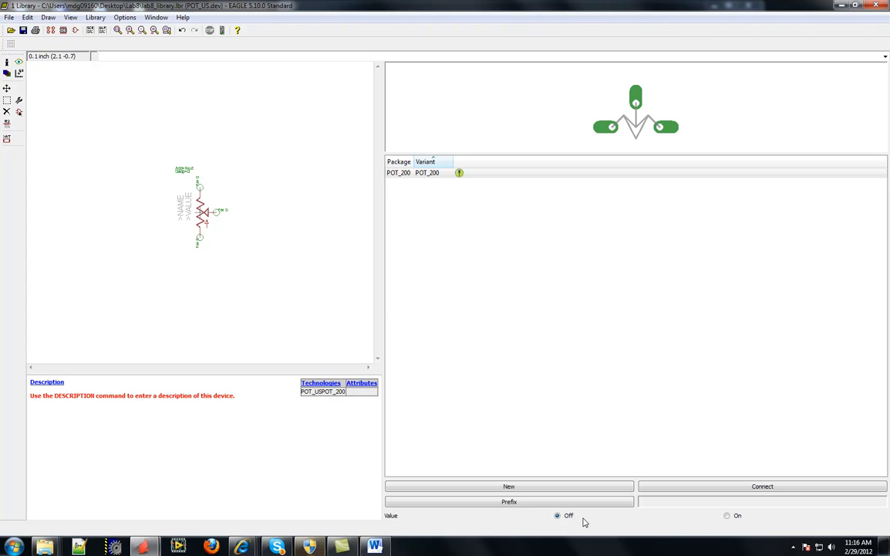
Connect symbol pins S, E and A to the package pads with the same names and accept the connections
left_click(724, 486)
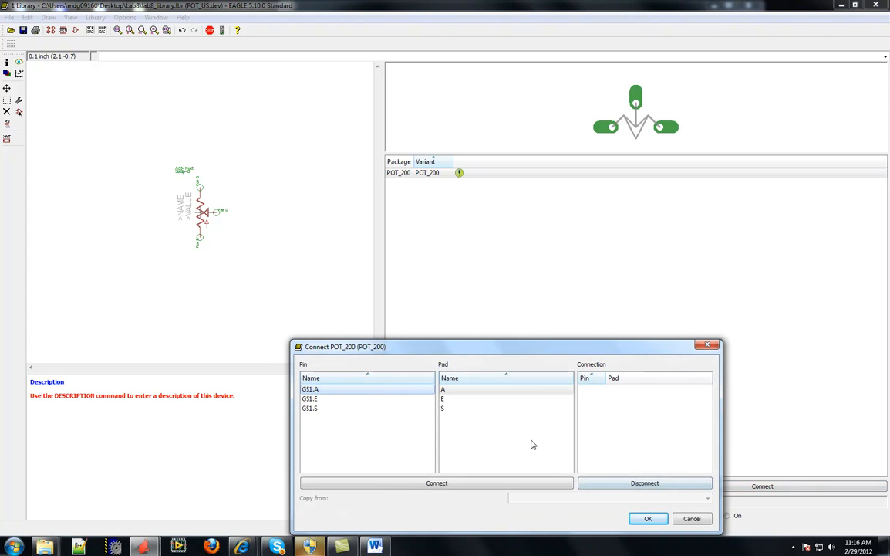
left_click(320, 410)
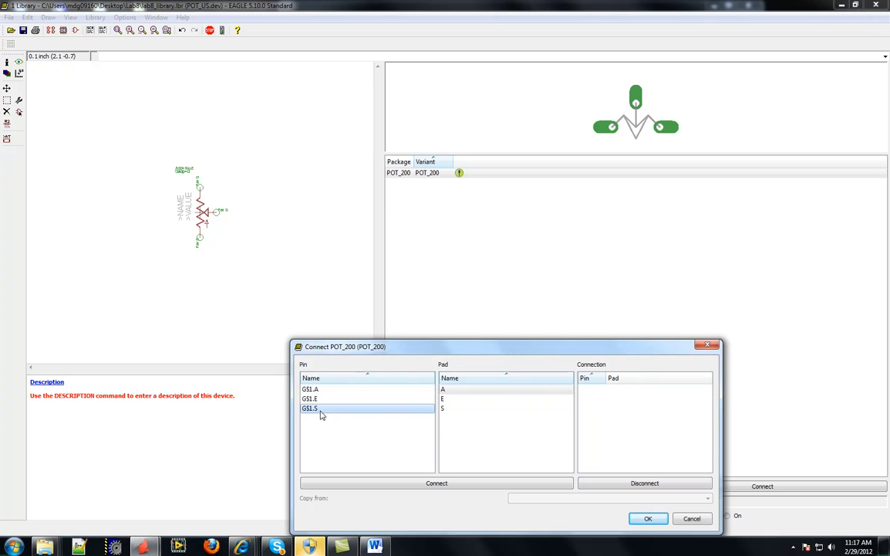
left_click(455, 408)
left_click(444, 485)
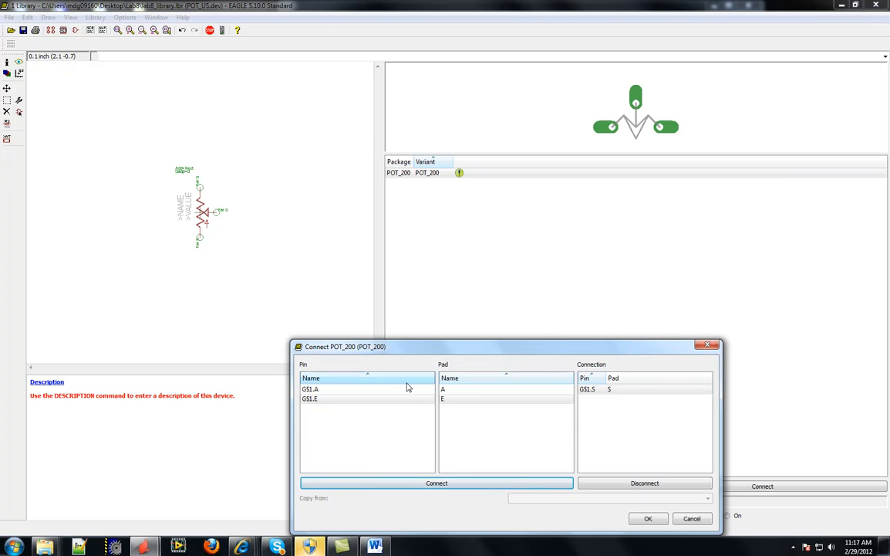
left_click(435, 484)
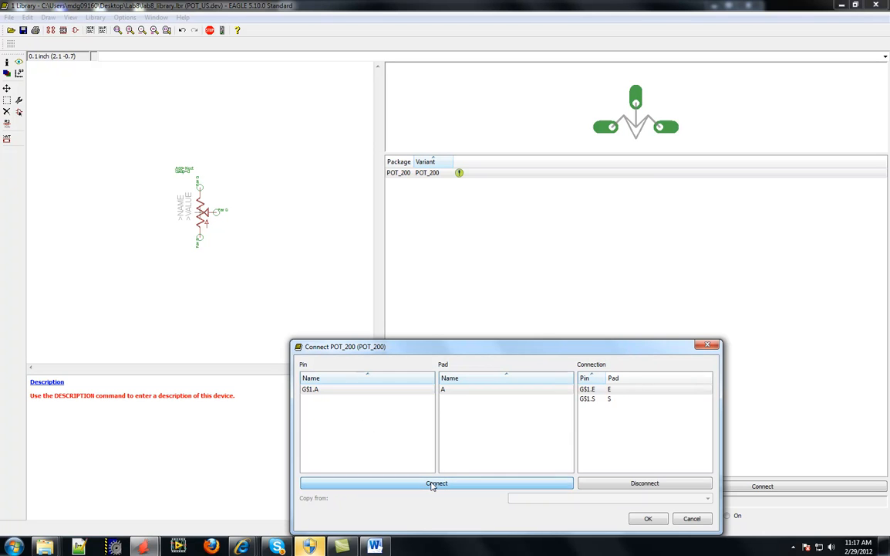
left_click(434, 484)
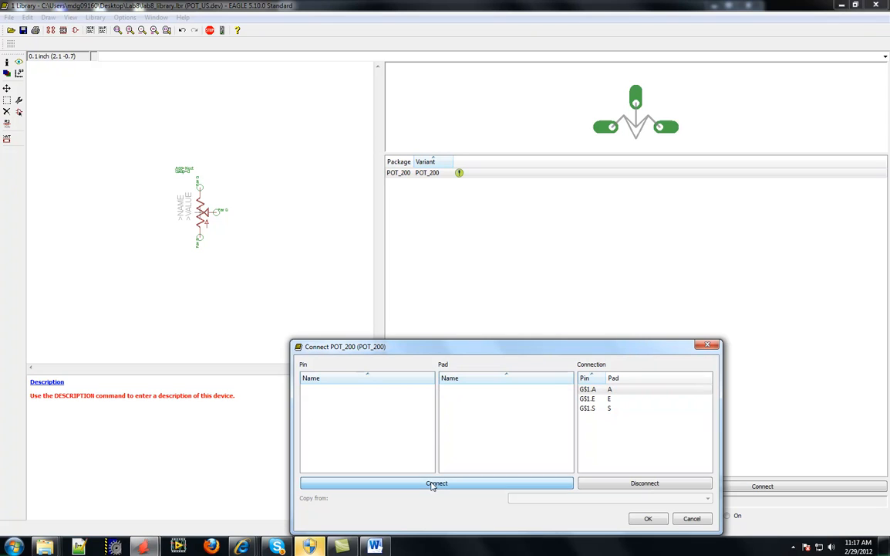
left_click(650, 518)
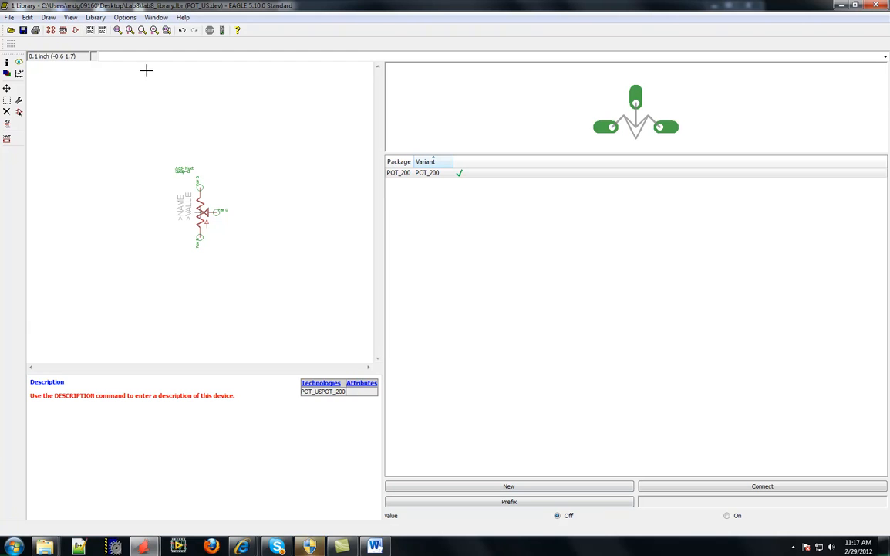
Switch to the Word lab instructions and check the table row describing the npn transistor's symbol and package
left_click(375, 546)
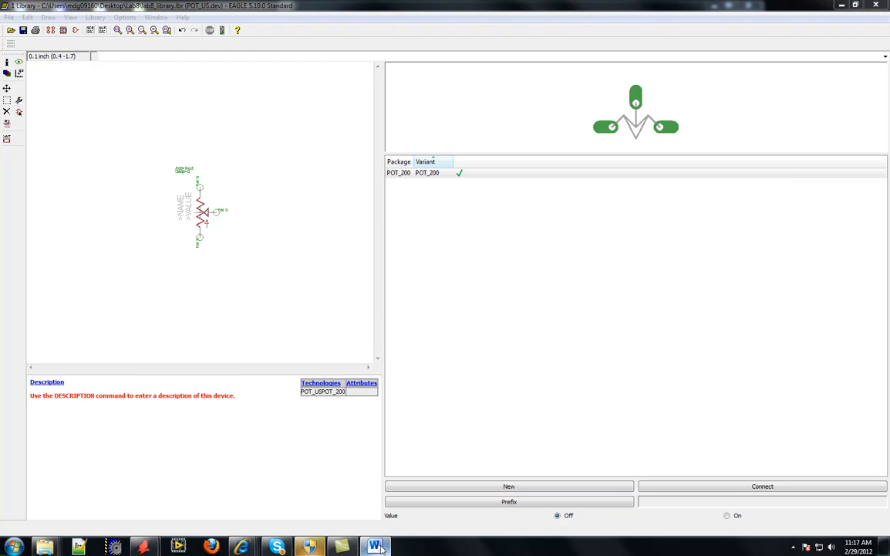
scroll(386, 411, "down", 3)
scroll(386, 411, "down", 3)
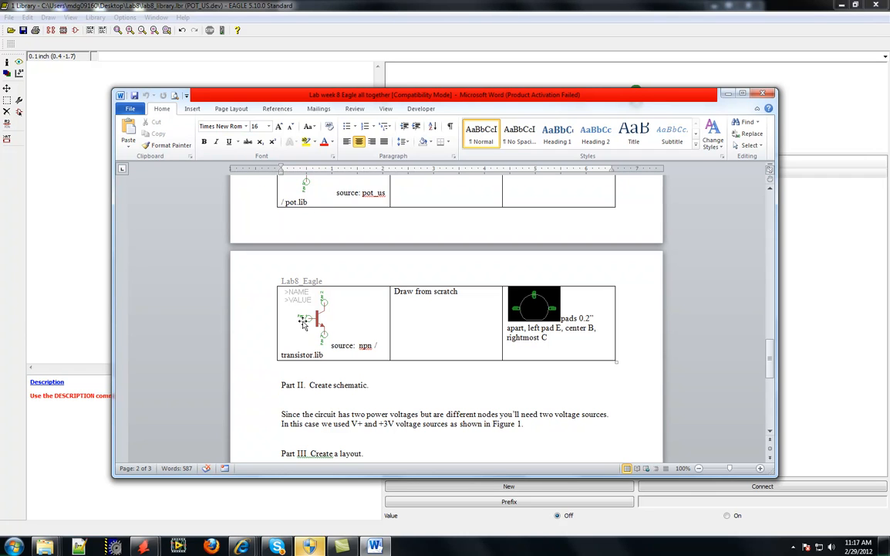
scroll(357, 336, "up", 3)
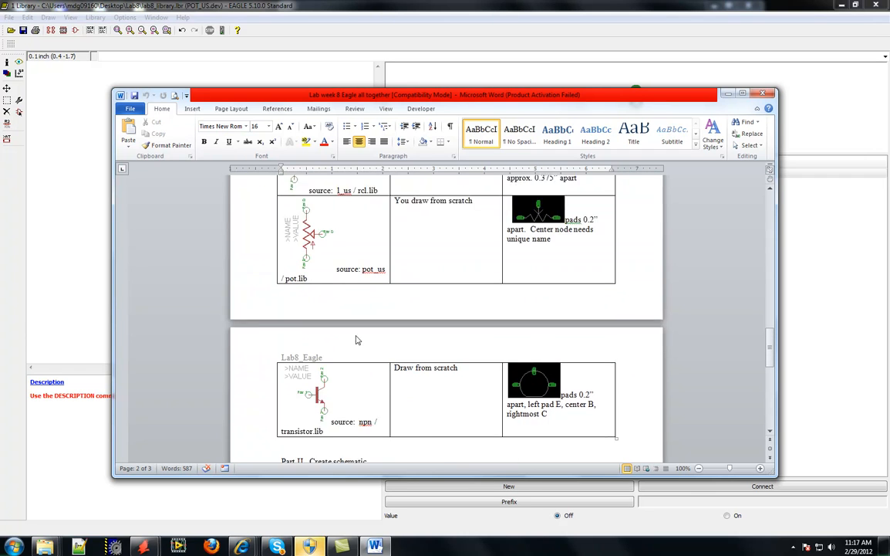
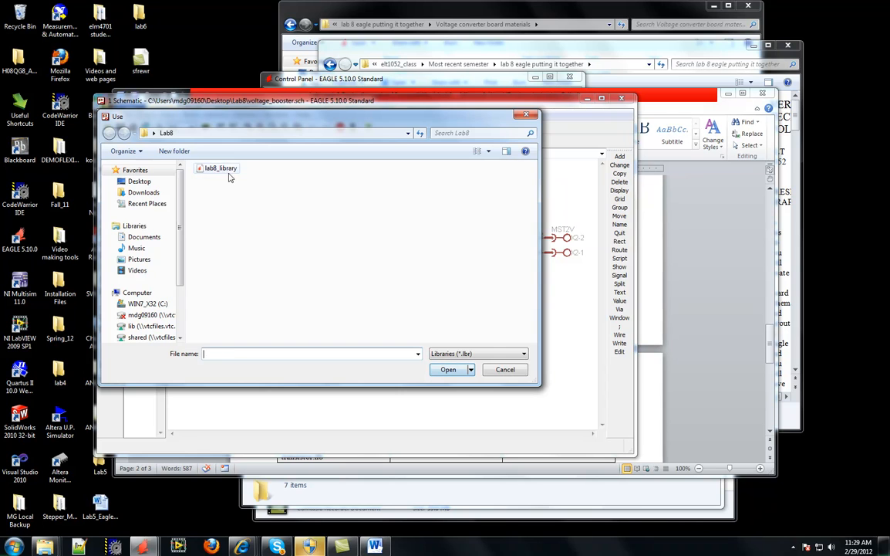
Load lab8_library for use in the voltage_booster schematic and place its L_USL_375 inductor between the V+ supply and the diode
left_click(447, 369)
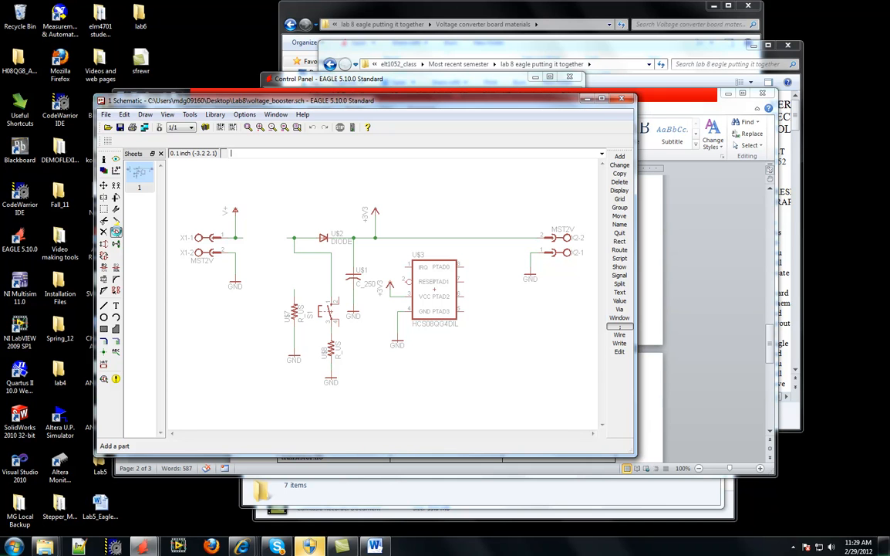
left_click(115, 231)
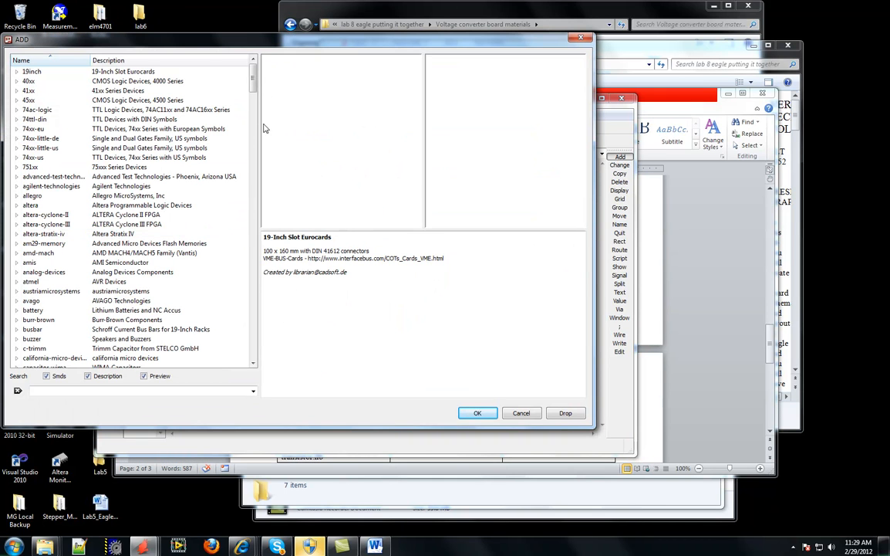
left_click_drag(249, 84, 257, 229)
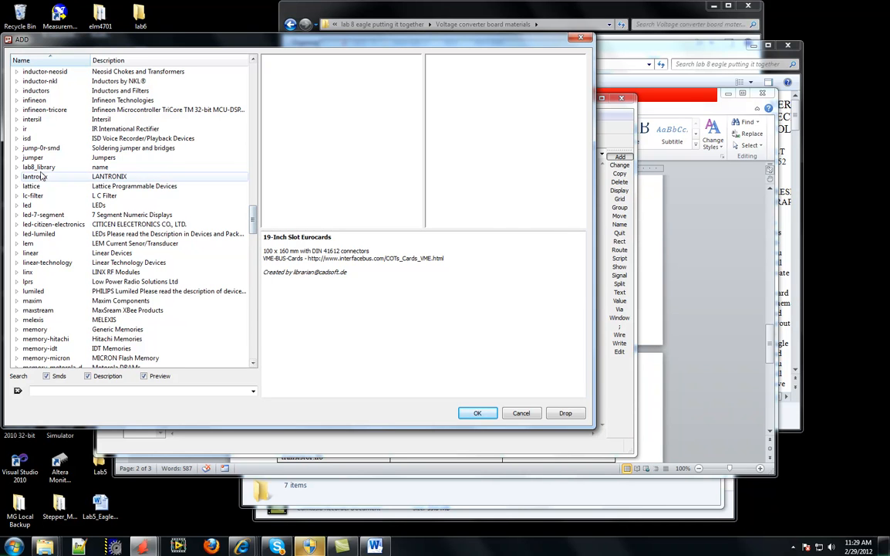
left_click(16, 166)
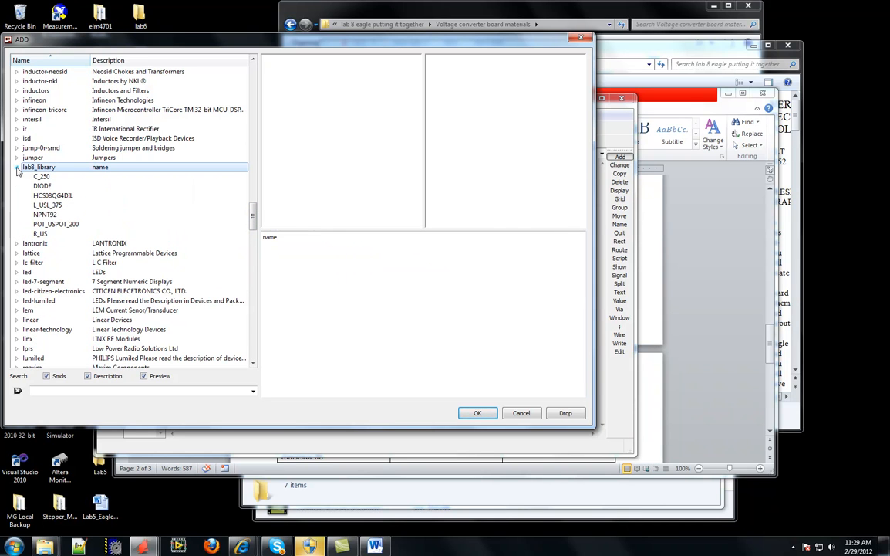
left_click(47, 206)
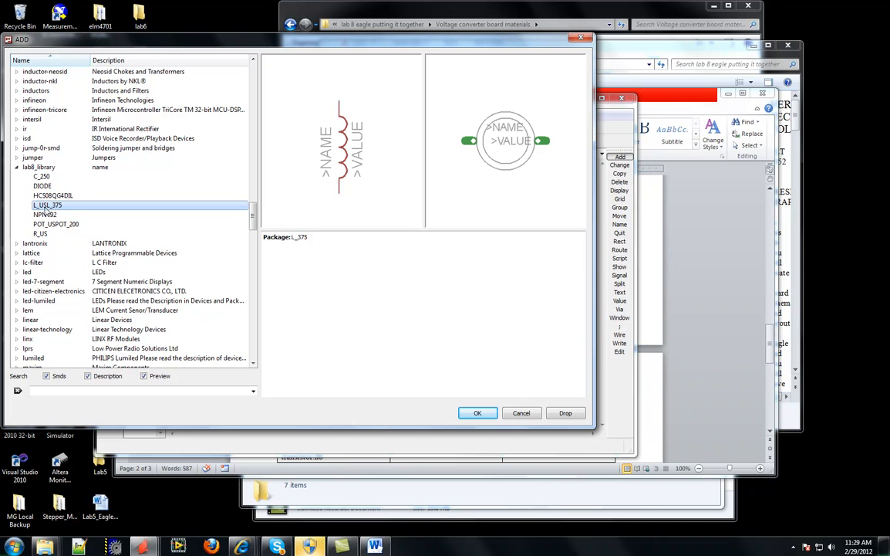
left_click(478, 412)
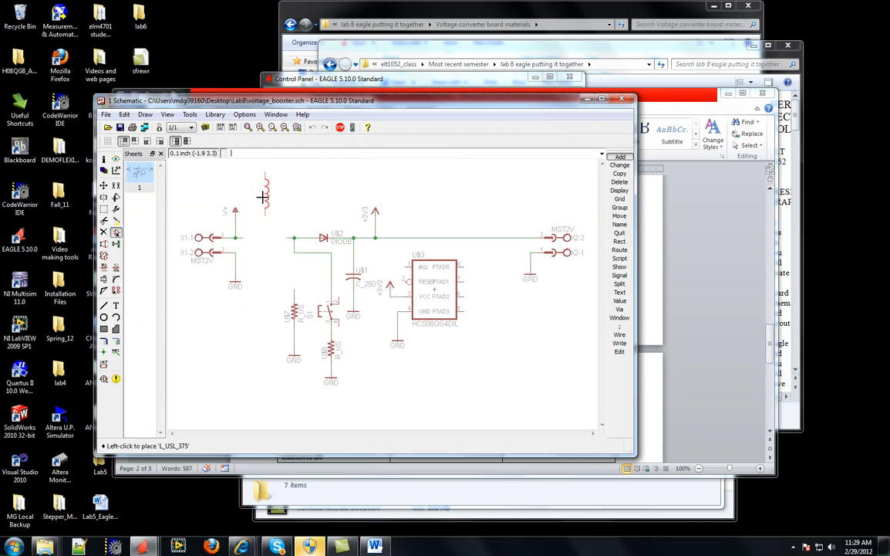
left_click(262, 229)
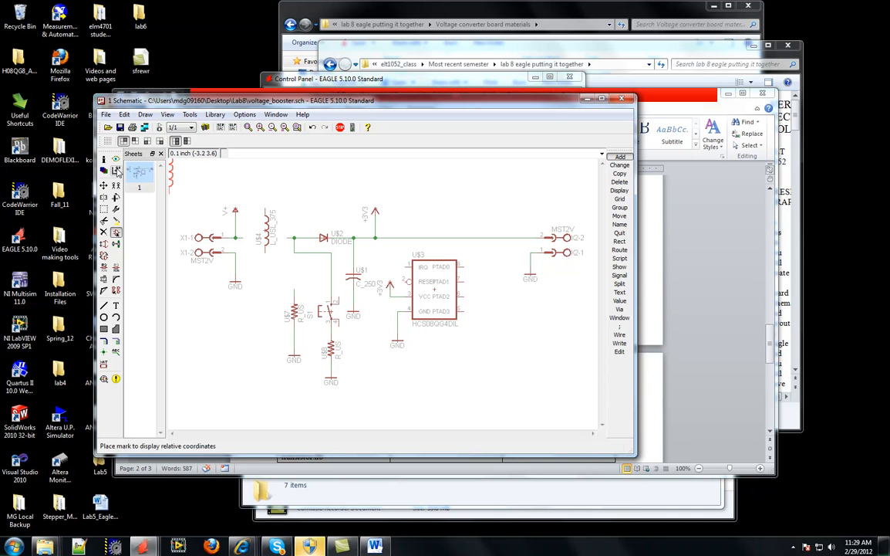
Rotate the inductor to horizontal and move it into line with the gap between the V+ node and the diode's net
left_click(116, 196)
left_click(269, 237)
key("F7")
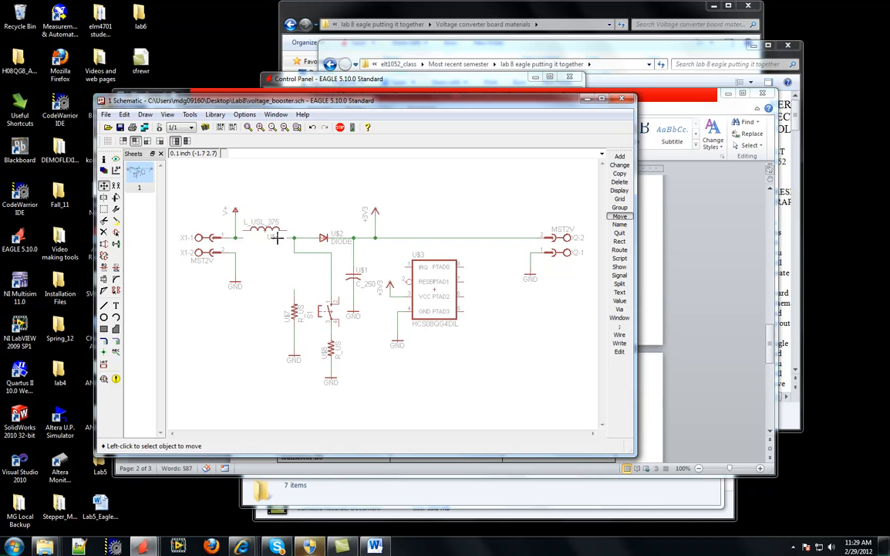
left_click(270, 238)
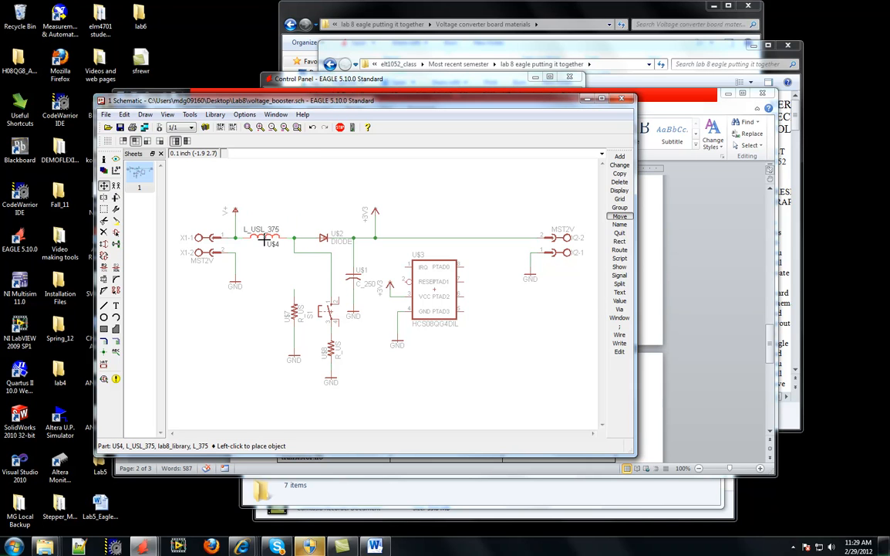
left_click(264, 240)
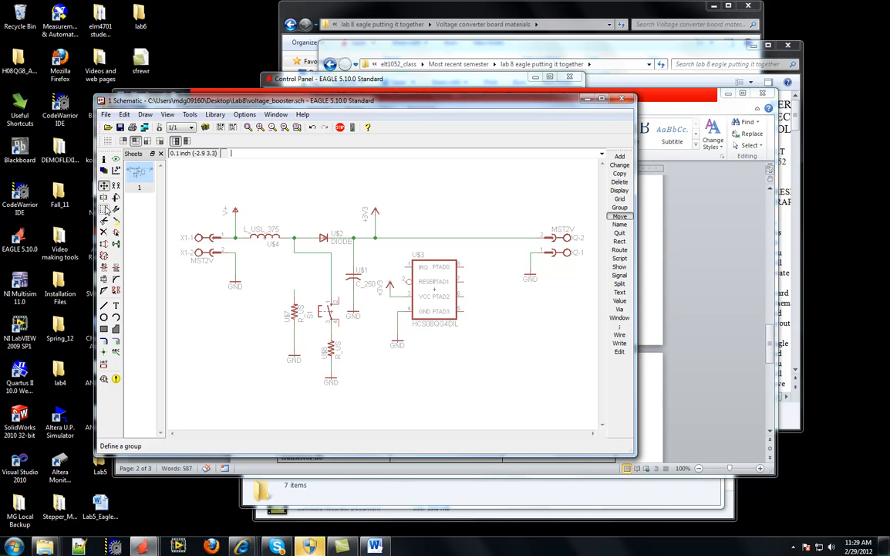
Place the lab8_library POT_USPOT_200 potentiometer beside the HCS08QG4DIL microcontroller and rotate it 180 degrees so its wiper faces the chip
left_click(115, 233)
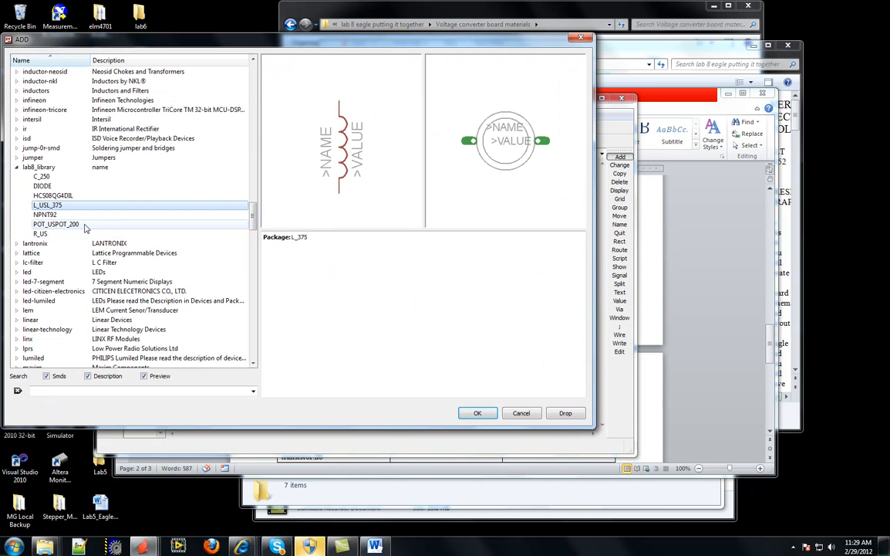
left_click(66, 225)
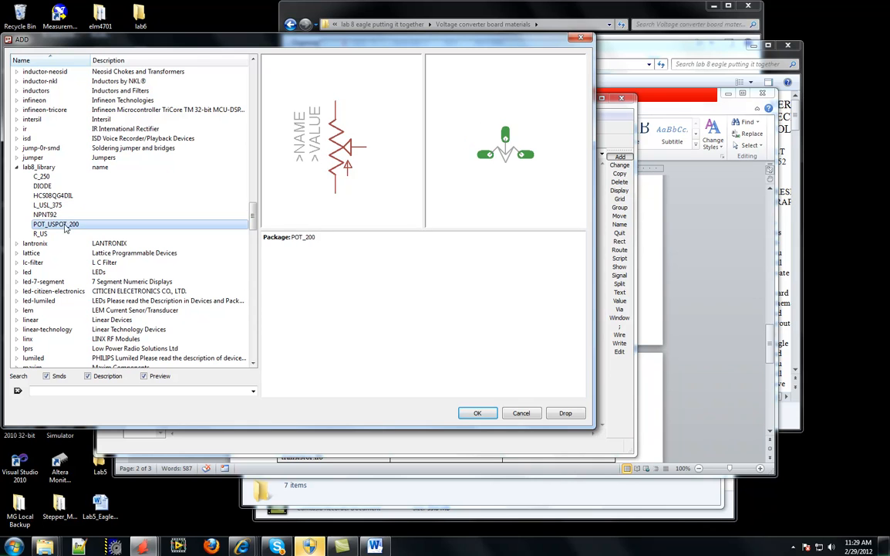
left_click(471, 414)
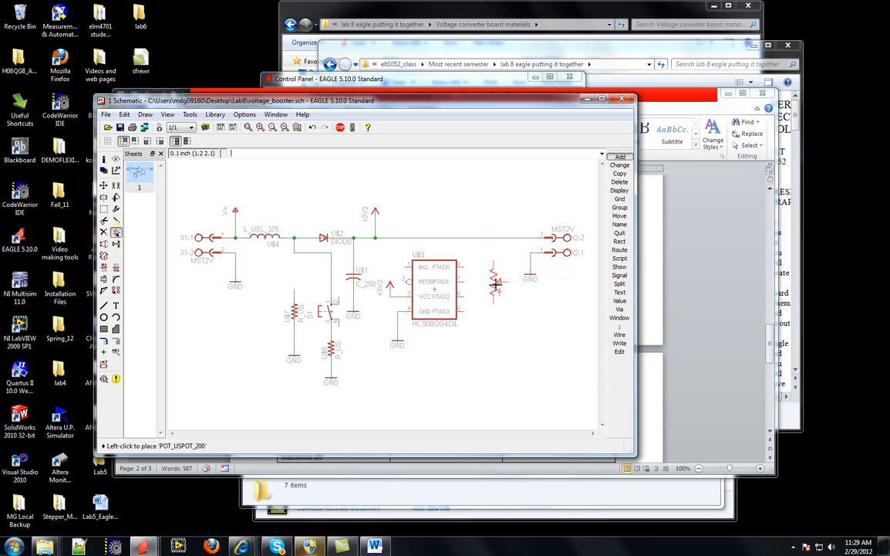
left_click(493, 284)
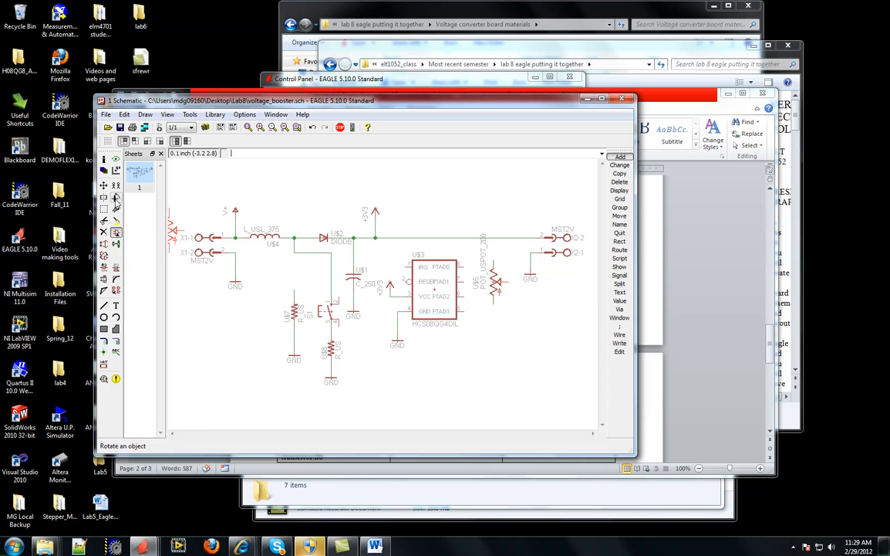
left_click(116, 198)
left_click(500, 285)
left_click(500, 284)
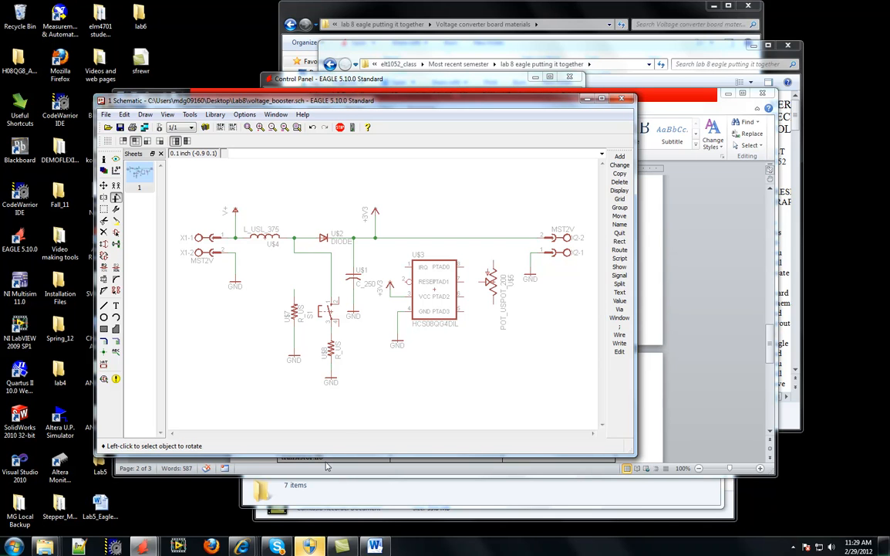
Place the lab8_library NPNT92 transistor above the resistor U$7, under the inductor-diode node
left_click(115, 232)
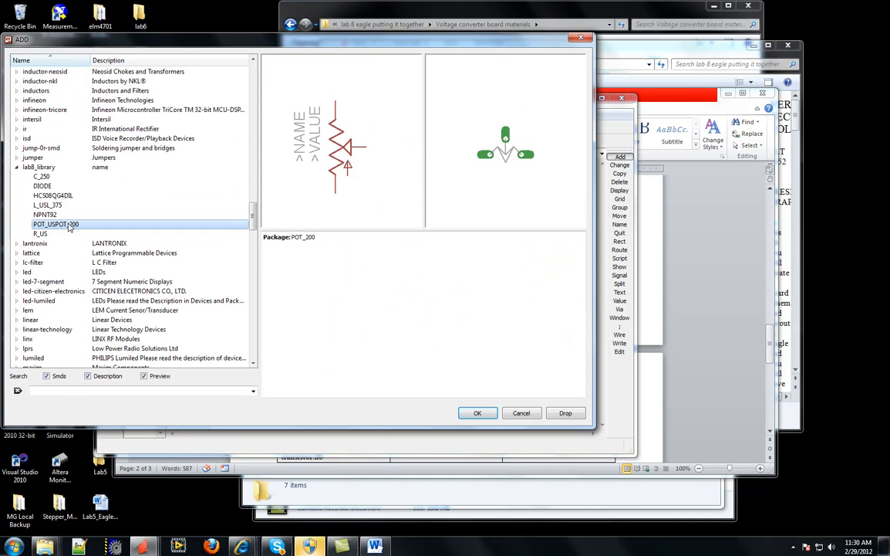
left_click(46, 214)
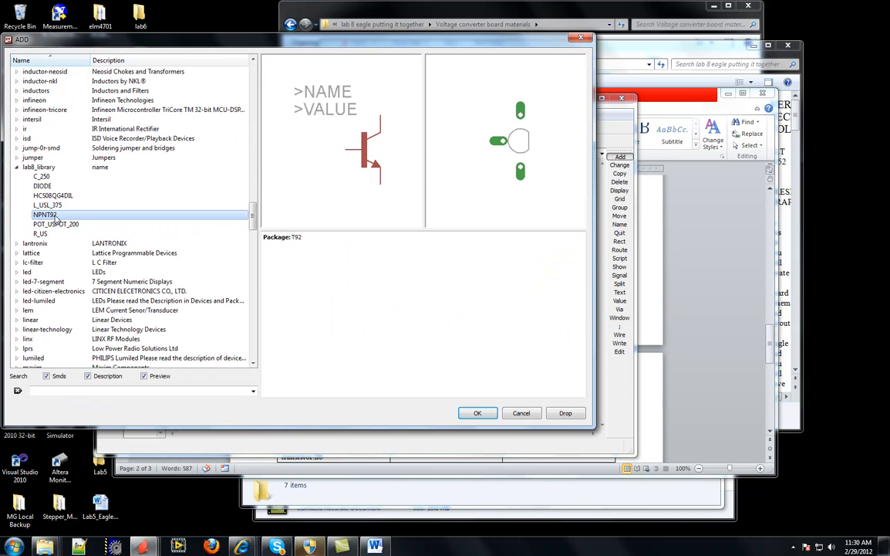
left_click(477, 414)
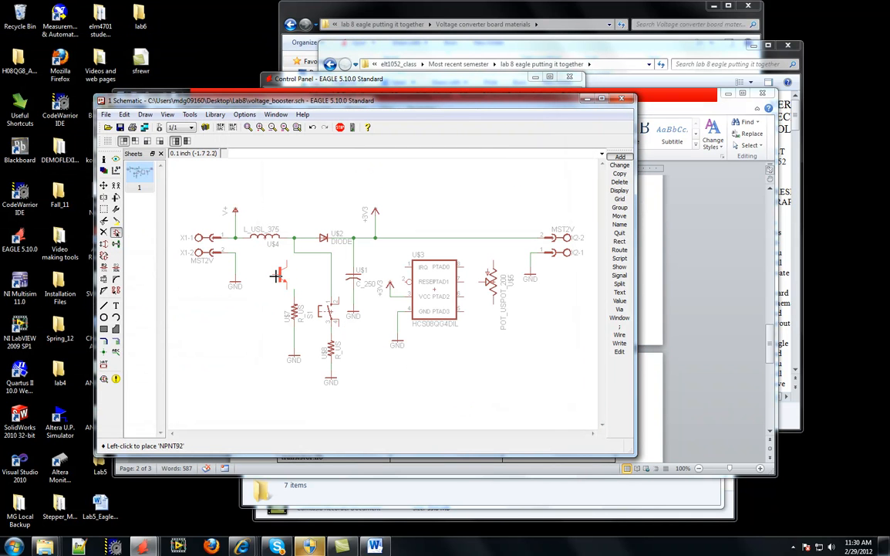
left_click(288, 269)
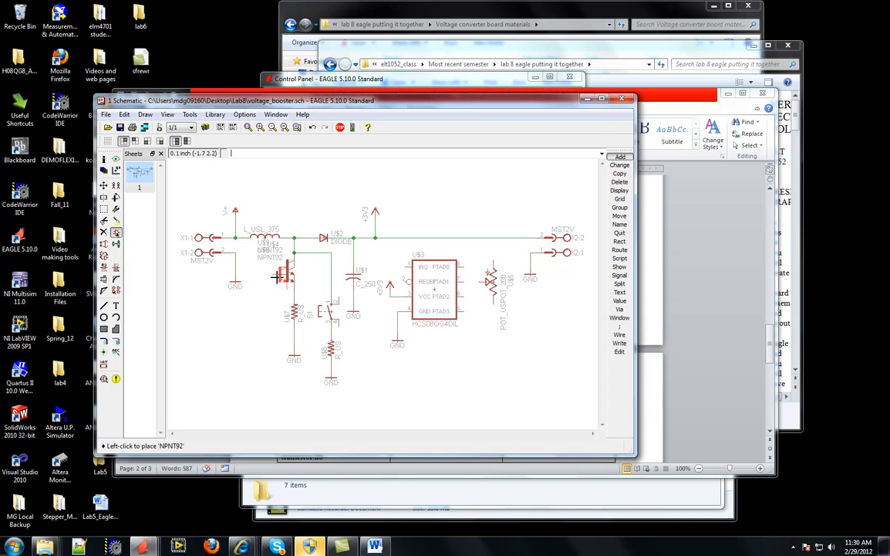
key("Escape")
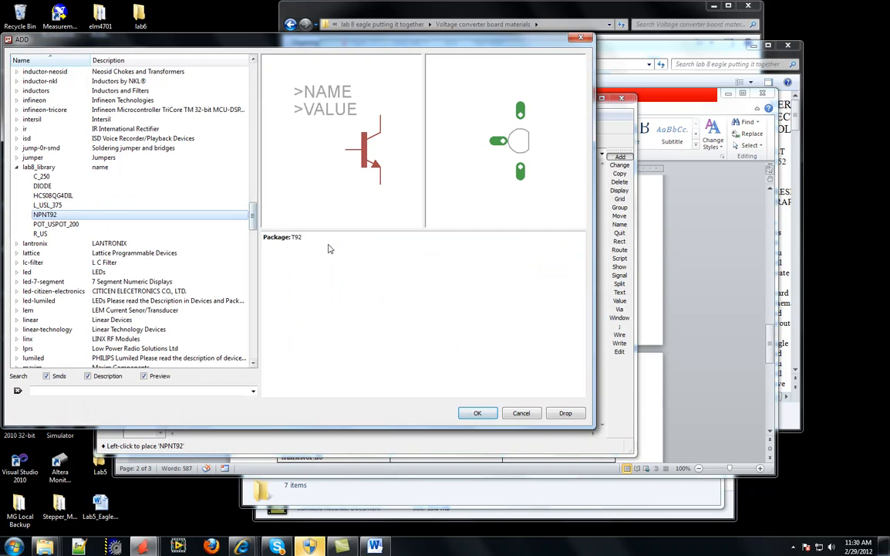
left_click(521, 412)
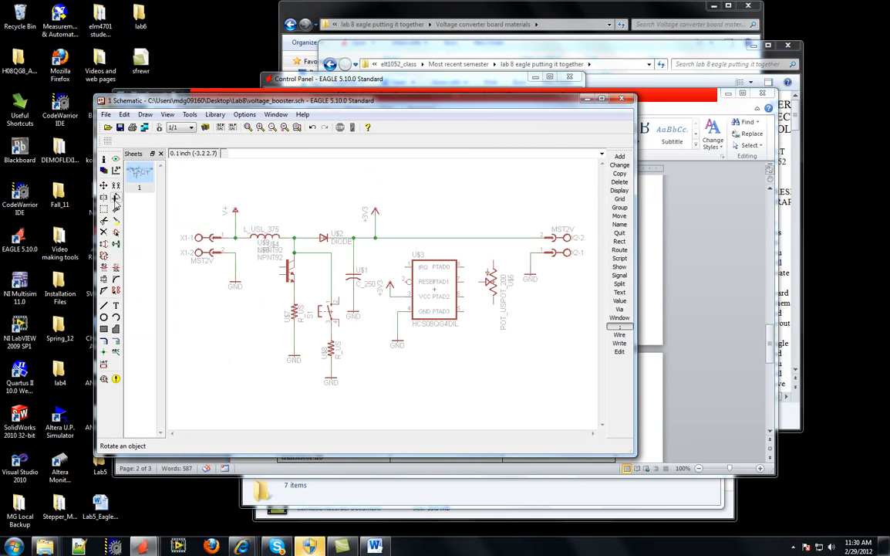
Delete the duplicate transistor and move the remaining one down onto resistor U$7 and back up so its emitter is wired to it
left_click(104, 232)
left_click(286, 277)
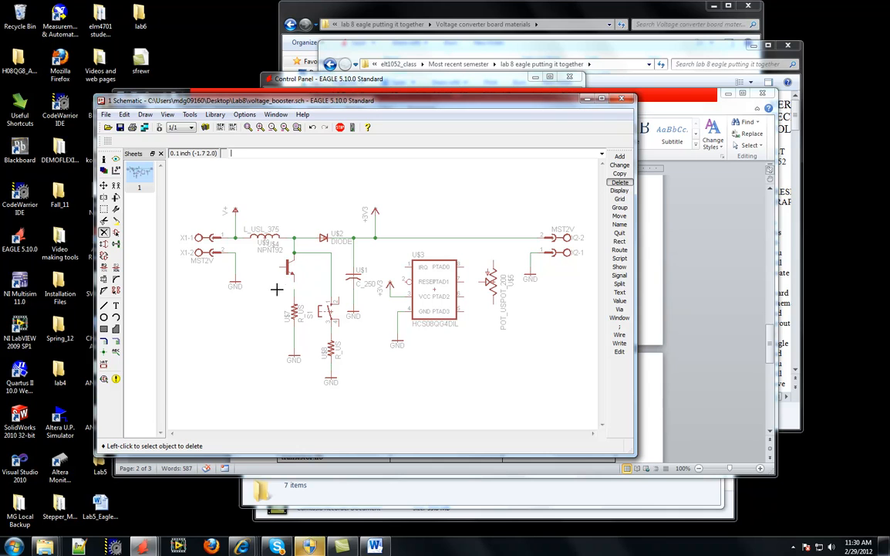
left_click(104, 185)
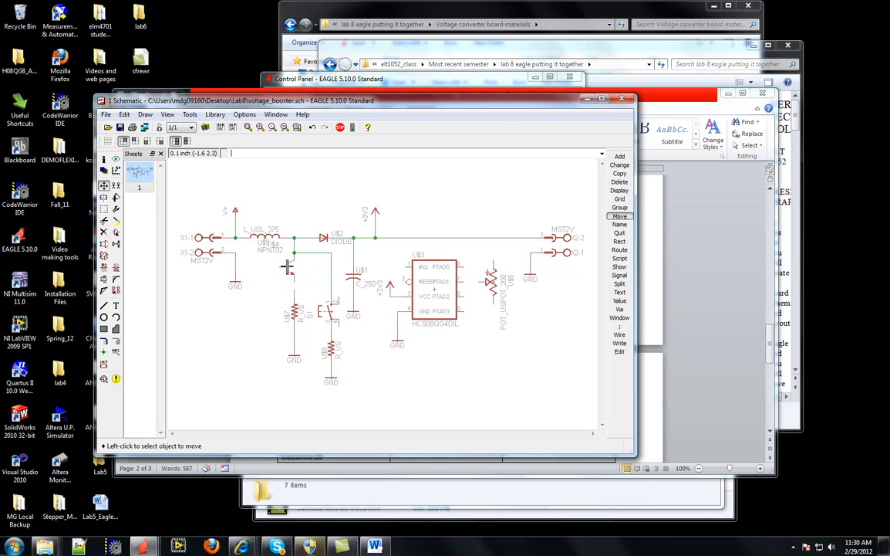
left_click(287, 273)
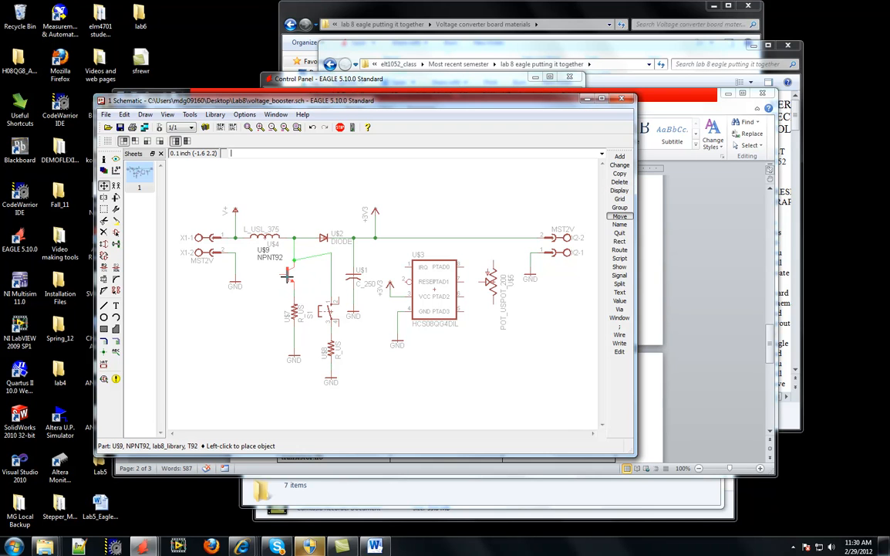
left_click(287, 276)
left_click(288, 273)
left_click(288, 267)
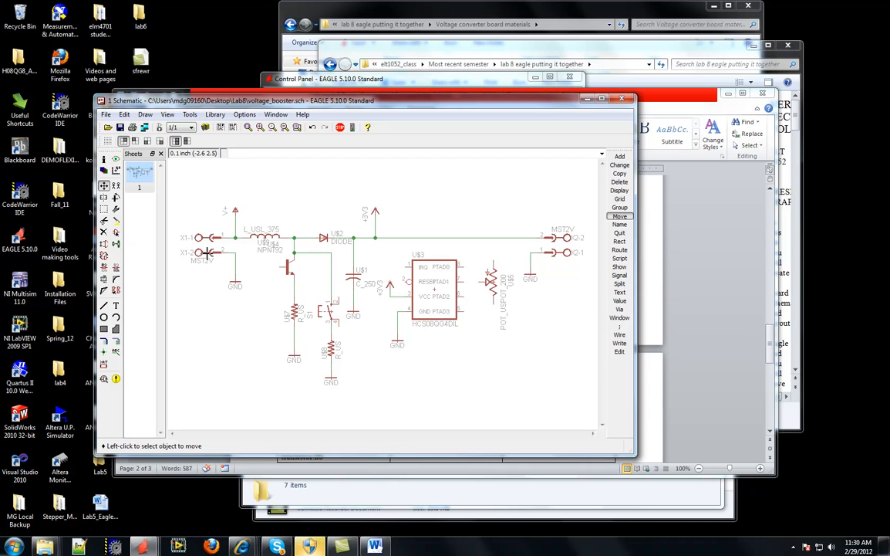
Draw a short net out from the transistor's base and check the Figure 1 circuit in the Word lab instructions before returning to the schematic
left_click(116, 341)
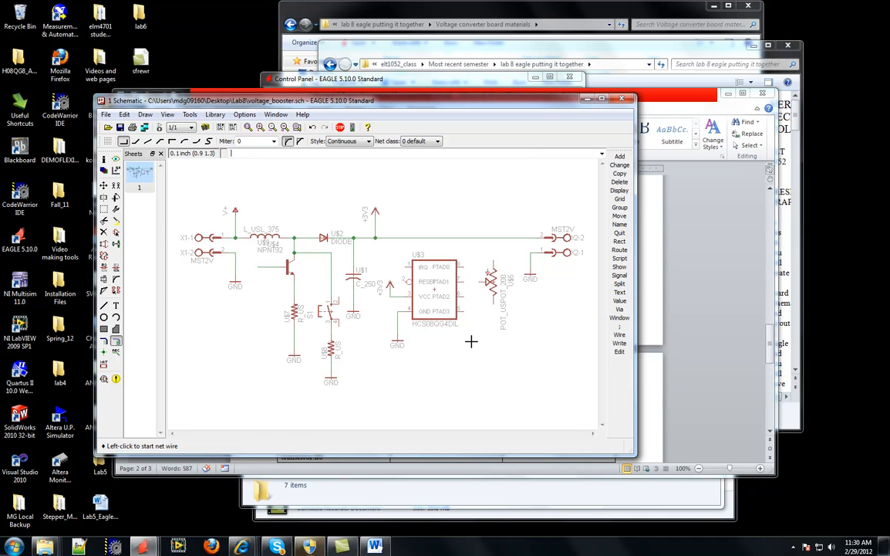
left_click(375, 546)
scroll(460, 366, "up", 10)
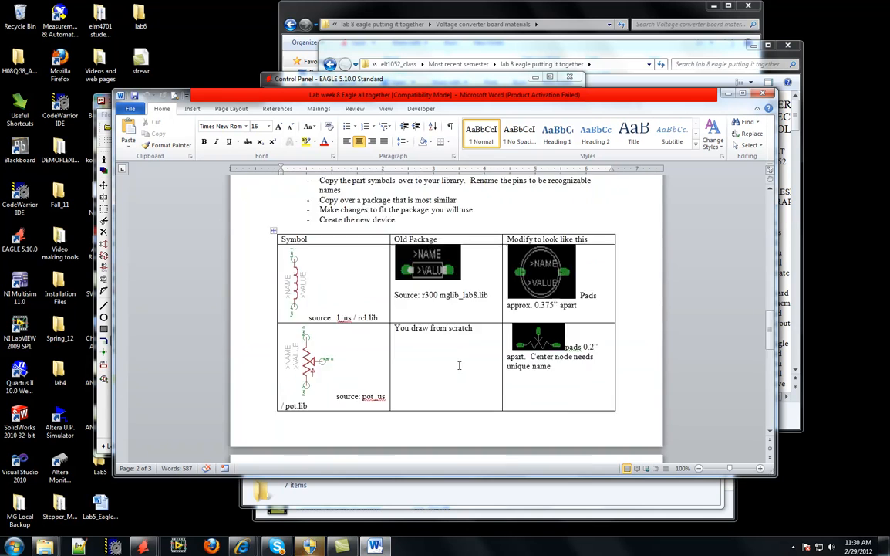
scroll(460, 366, "up", 8)
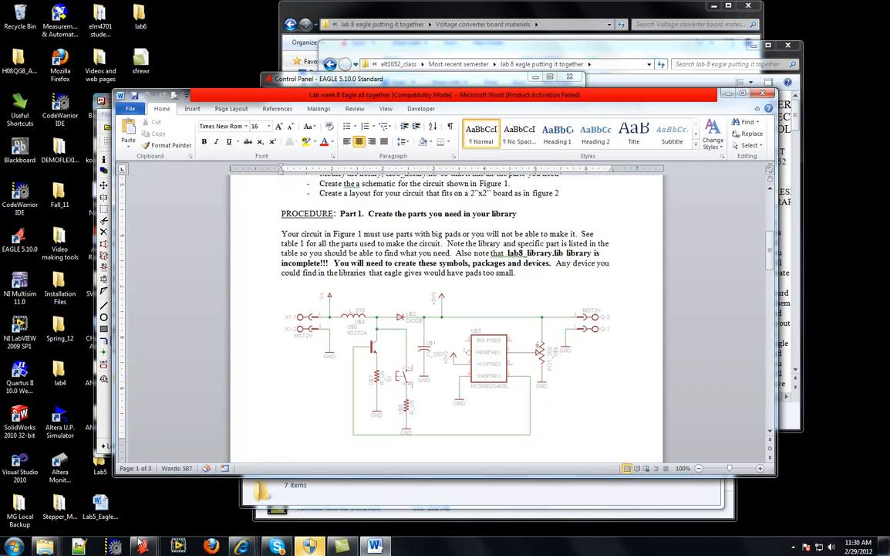
mouse_move(141, 545)
left_click(317, 405)
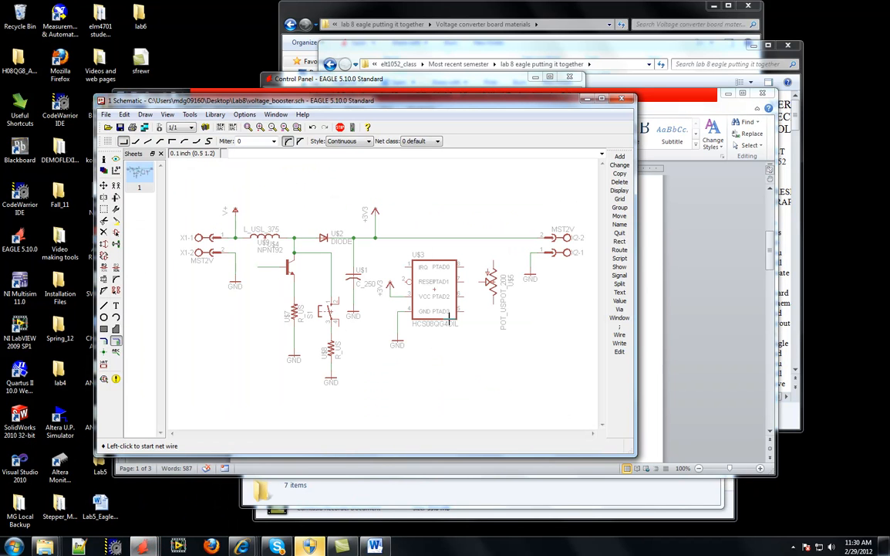
Wire the potentiometer's wiper to the microcontroller's PTAD1 pin and its upper pin to the +3V3 net
left_click(488, 281)
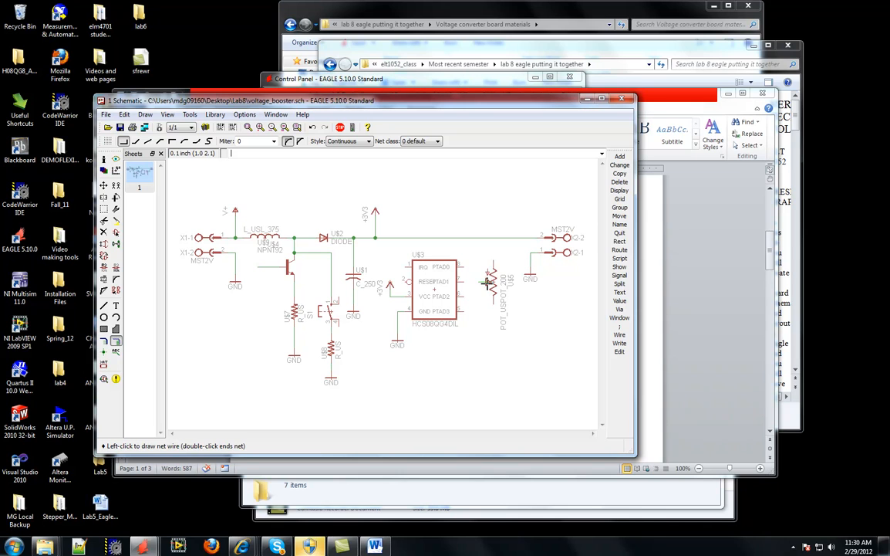
key("Escape")
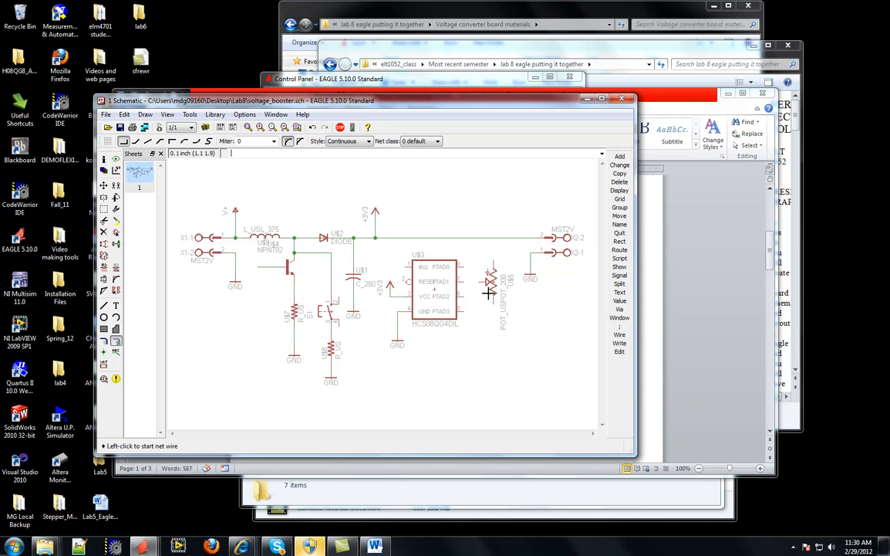
left_click(480, 281)
left_click(463, 281)
left_click(493, 261)
left_click(493, 238)
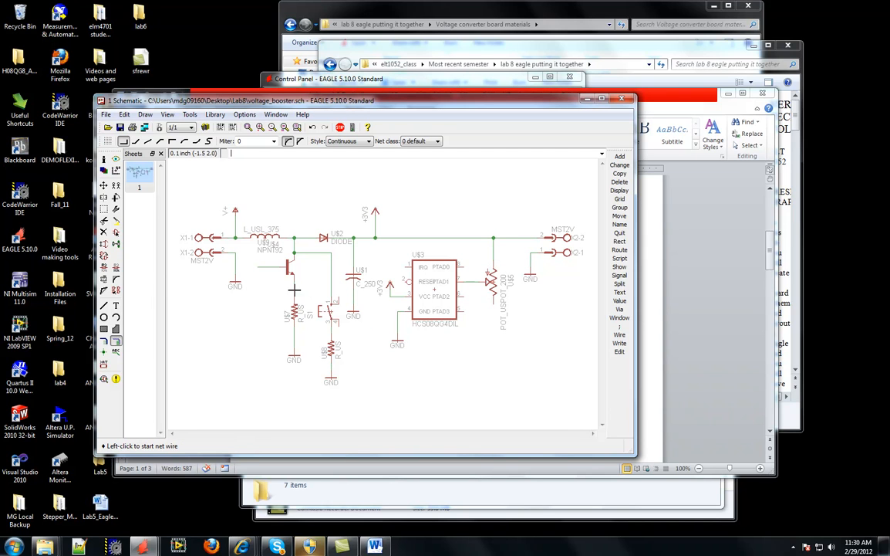
Draw a short net out from the microcontroller's PTAD3 pin, then name and label it PULSE
left_click(486, 312)
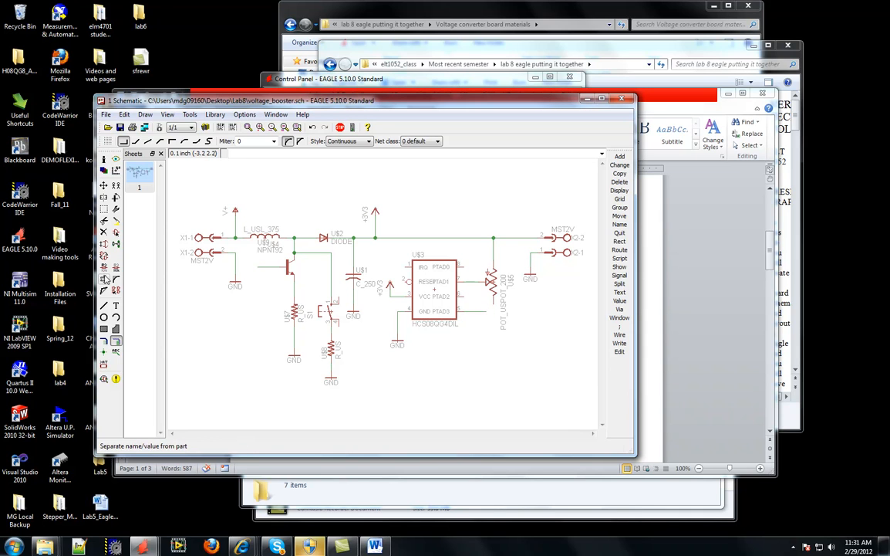
left_click(117, 276)
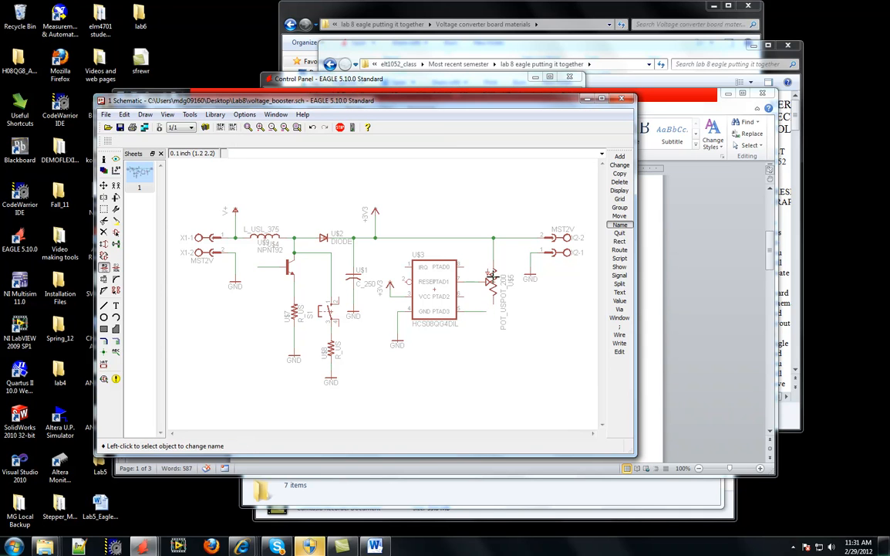
left_click(476, 311)
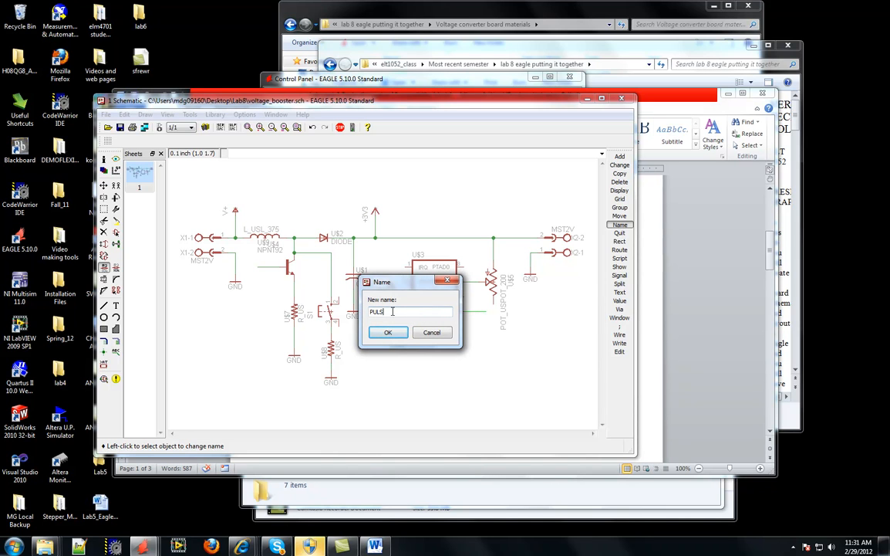
type("PULSEW")
key("BackSpace")
left_click(389, 332)
left_click(116, 351)
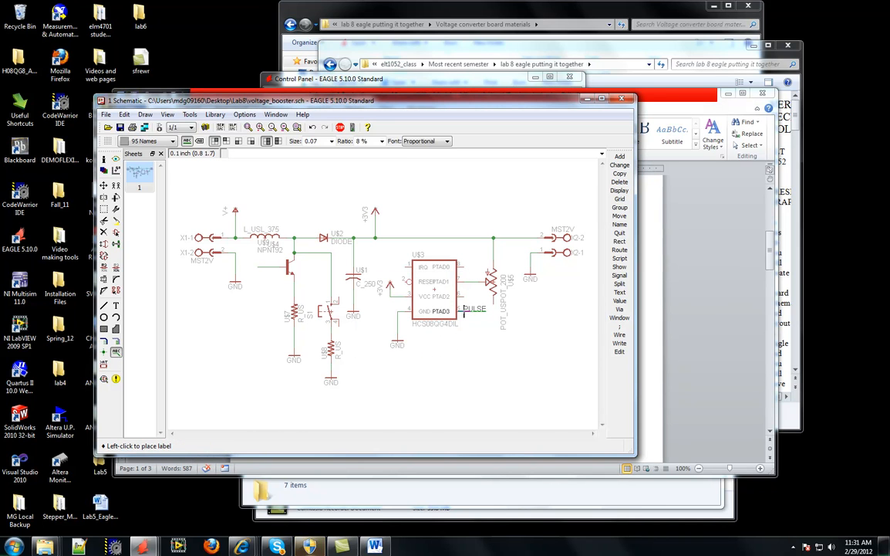
left_click(476, 311)
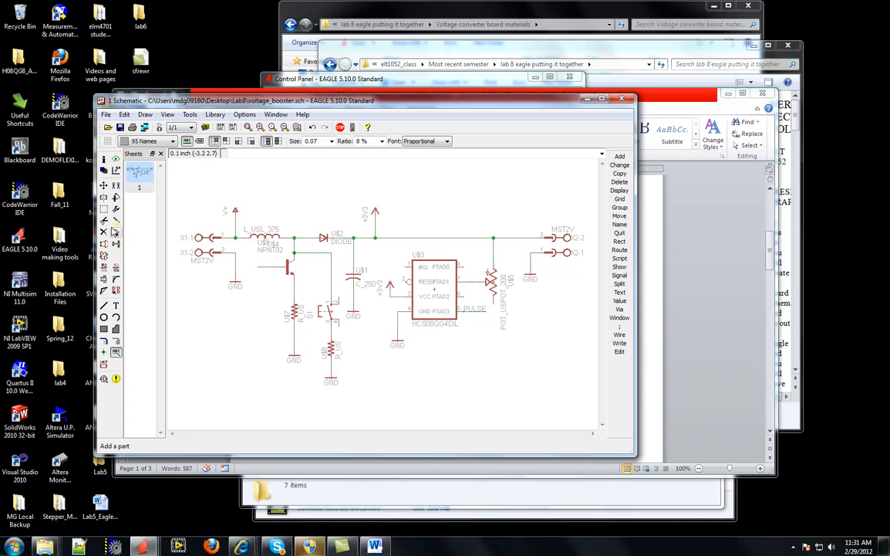
Rename the transistor's base net to PULSE, accept connecting it to the existing PULSE net, and label it
left_click(104, 266)
left_click(265, 266)
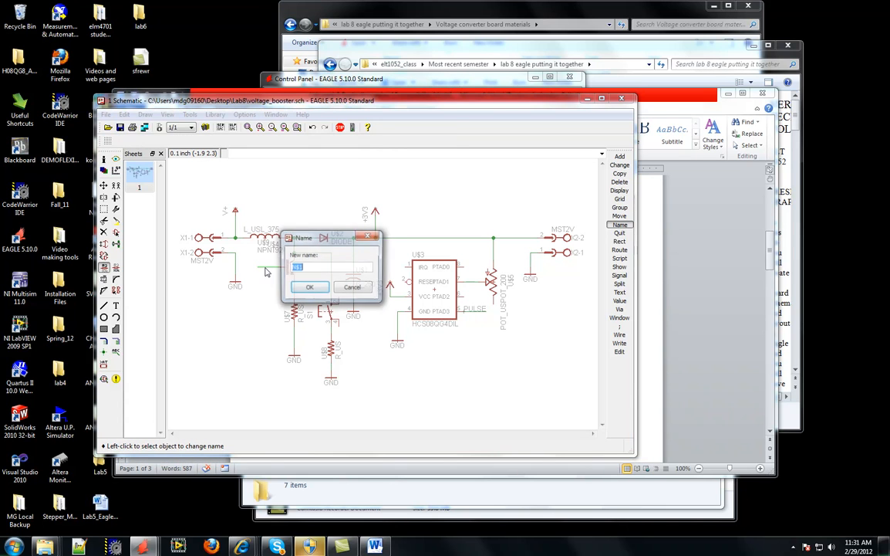
type("PULSE")
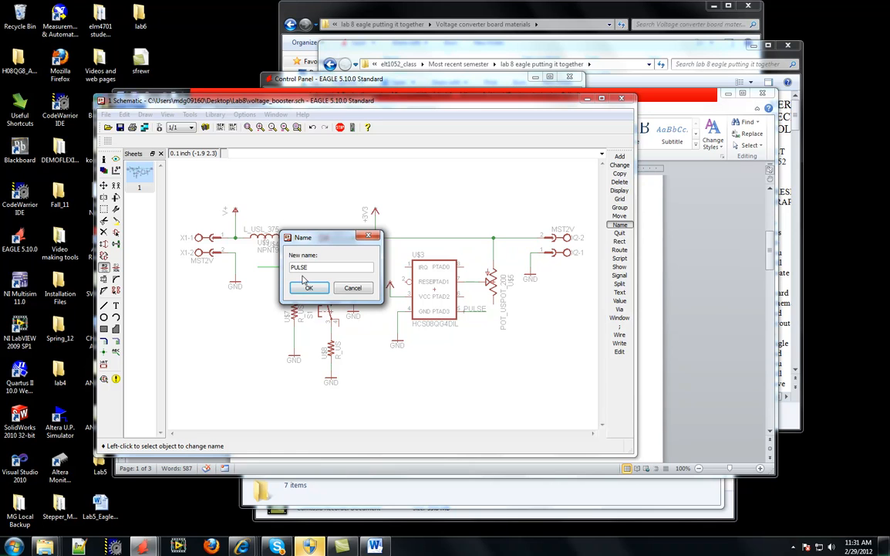
left_click(309, 288)
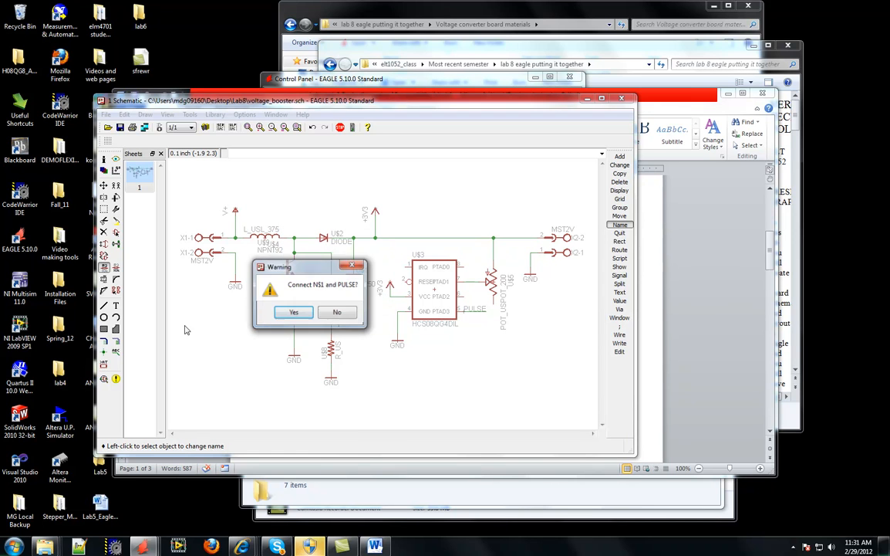
left_click(305, 312)
left_click(116, 352)
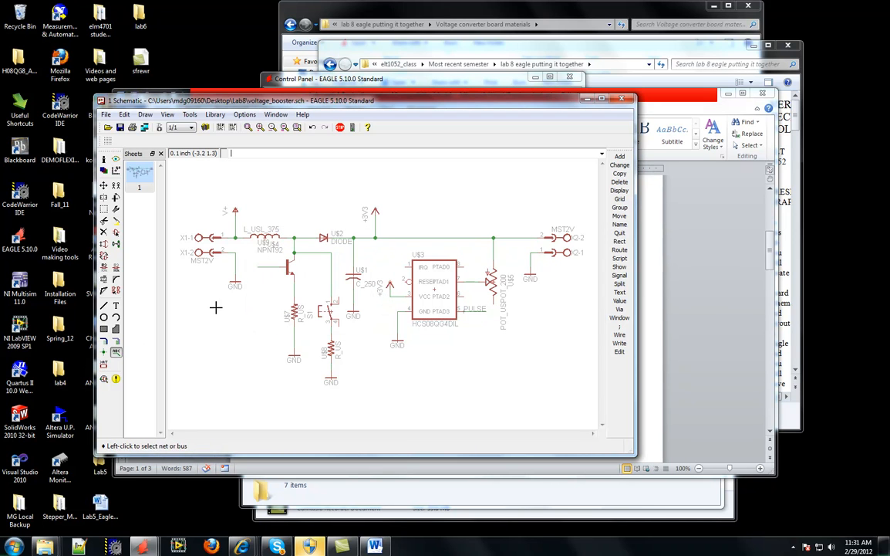
left_click(261, 267)
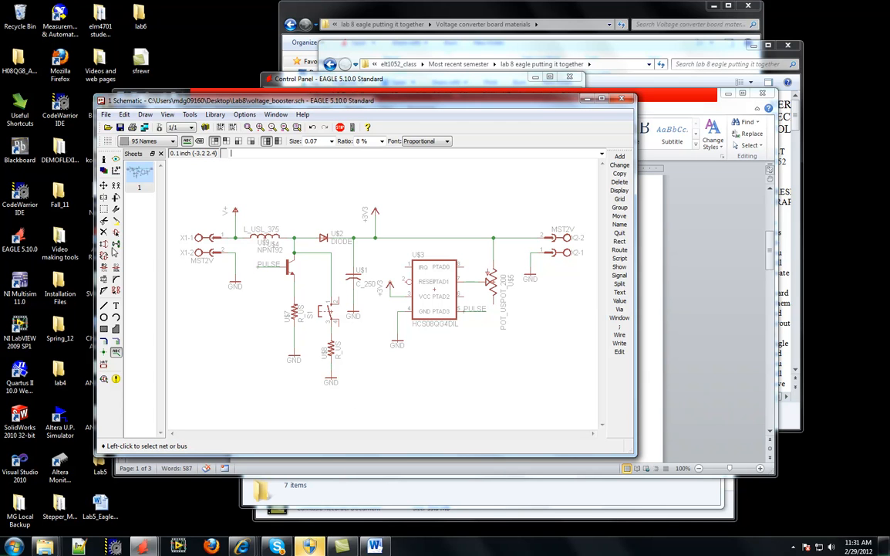
Copy a GND symbol onto the potentiometer's lower pin and move it down to draw out a short connecting net
left_click(116, 185)
left_click(333, 378)
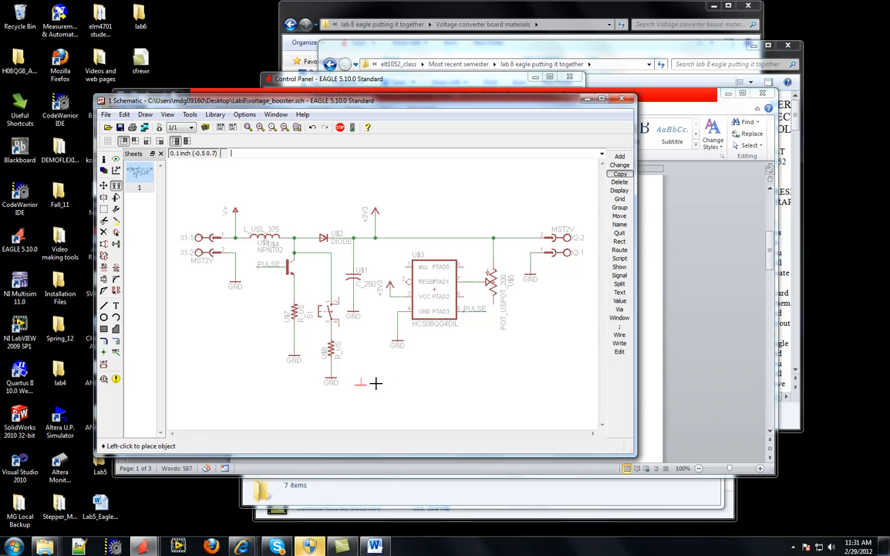
left_click(498, 313)
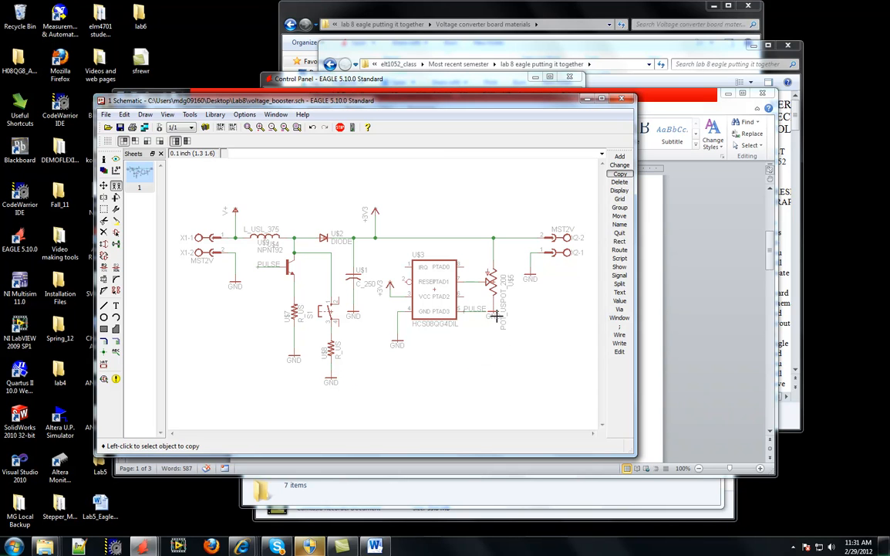
left_click(104, 185)
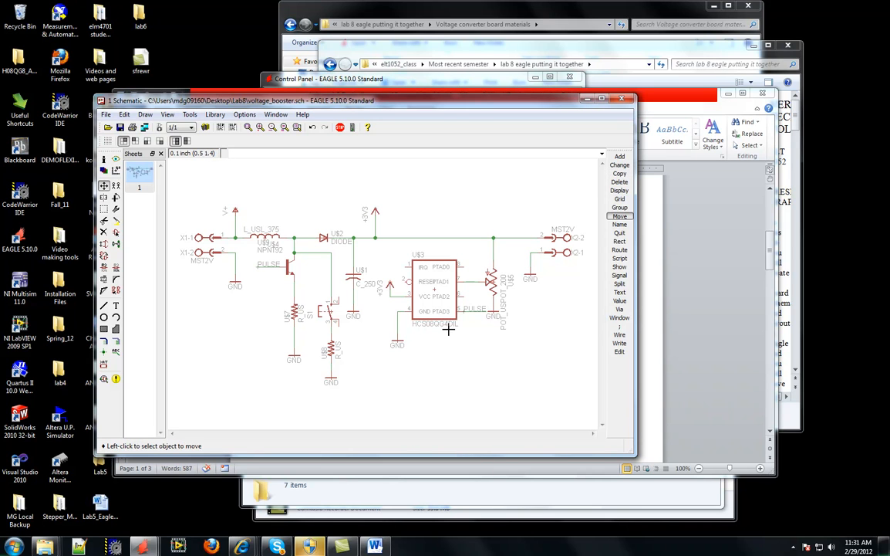
left_click(494, 313)
left_click(495, 332)
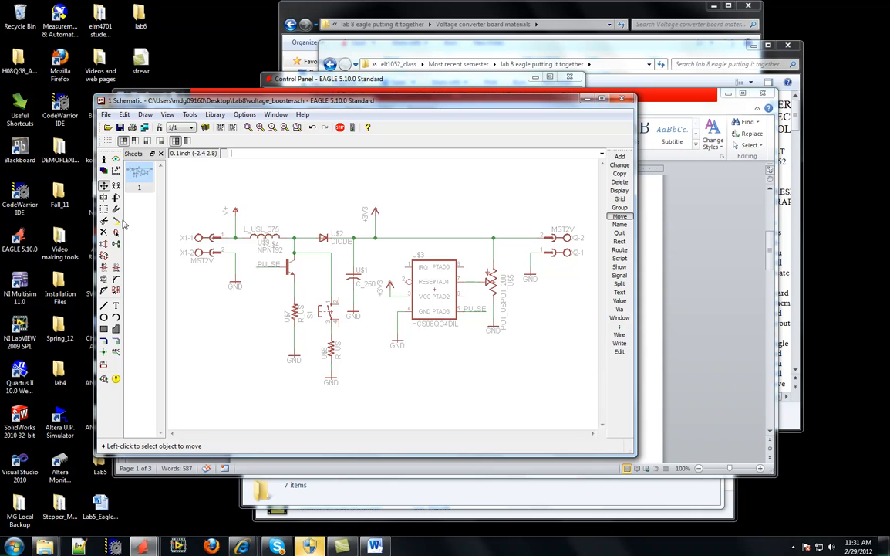
Test the potentiometer and transistor connections by lifting each part and putting it back in place, then save the voltage_booster schematic
left_click(495, 286)
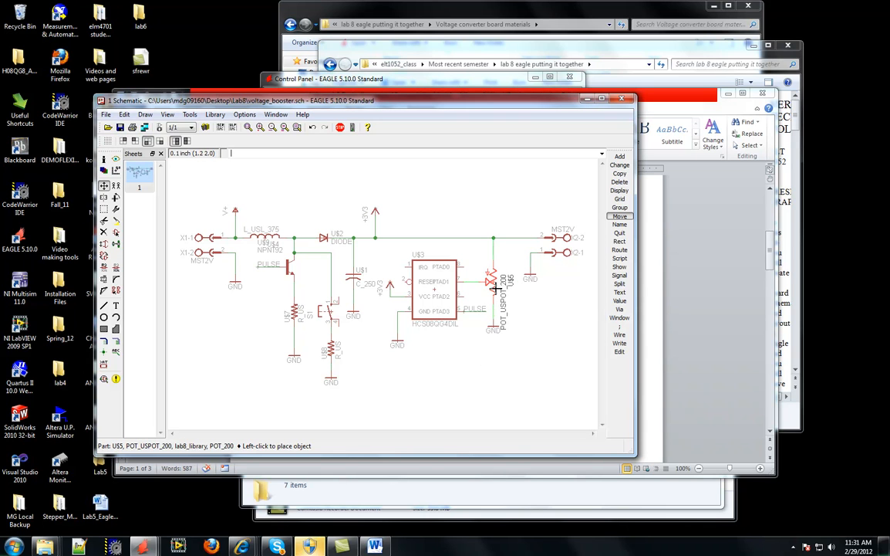
left_click(495, 285)
left_click(289, 265)
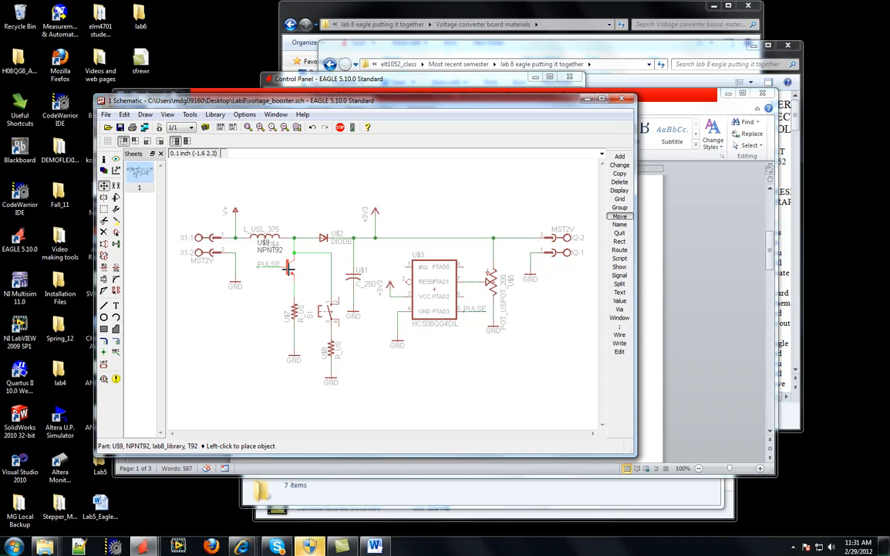
left_click(291, 268)
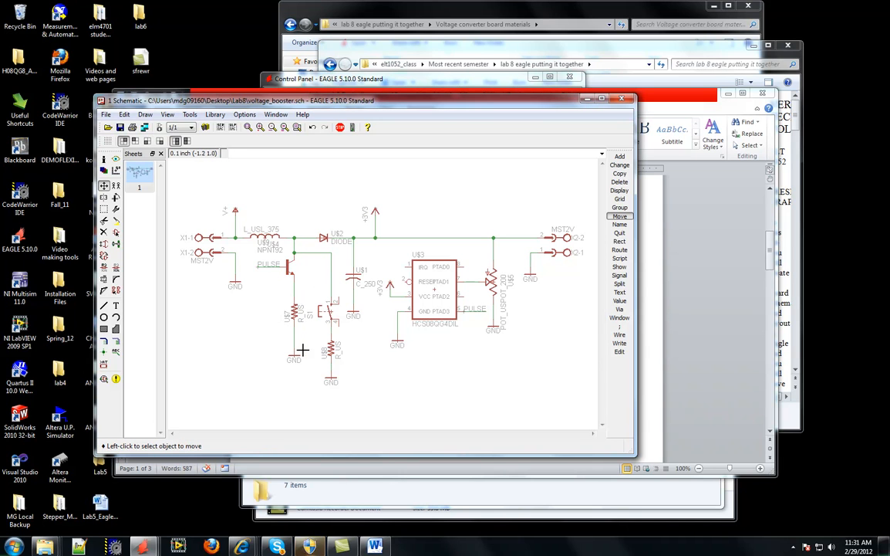
left_click(106, 114)
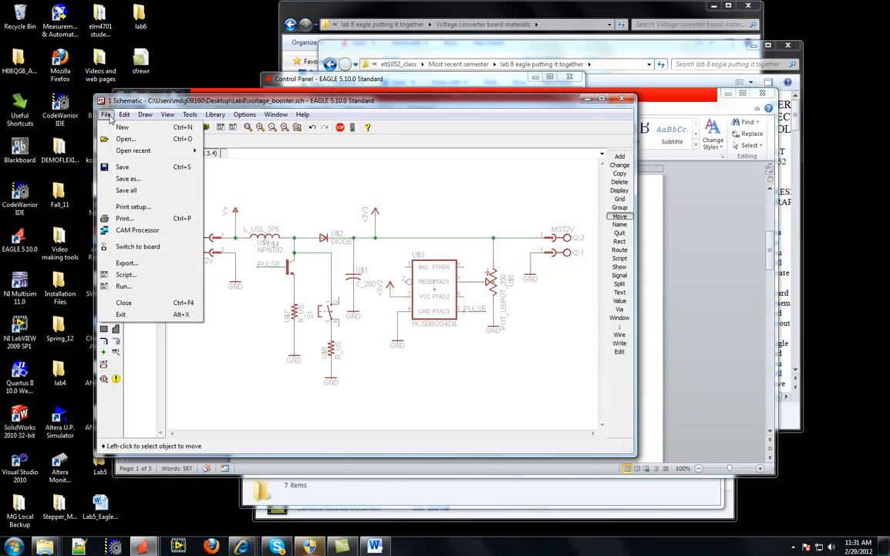
left_click(129, 168)
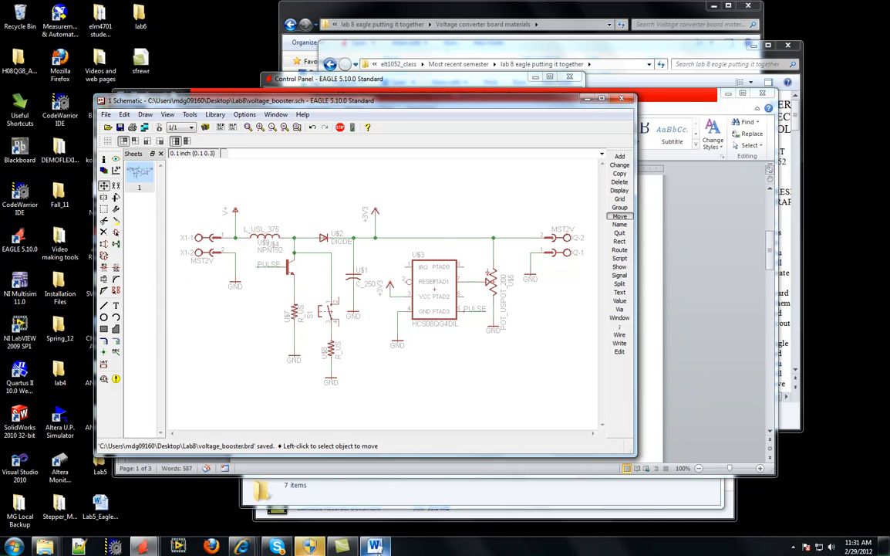
Read the Part III layout wire widths and the submission requirements in the Word lab instructions, then switch back to EAGLE
left_click(430, 476)
scroll(477, 360, "down", 6)
scroll(477, 359, "down", 15)
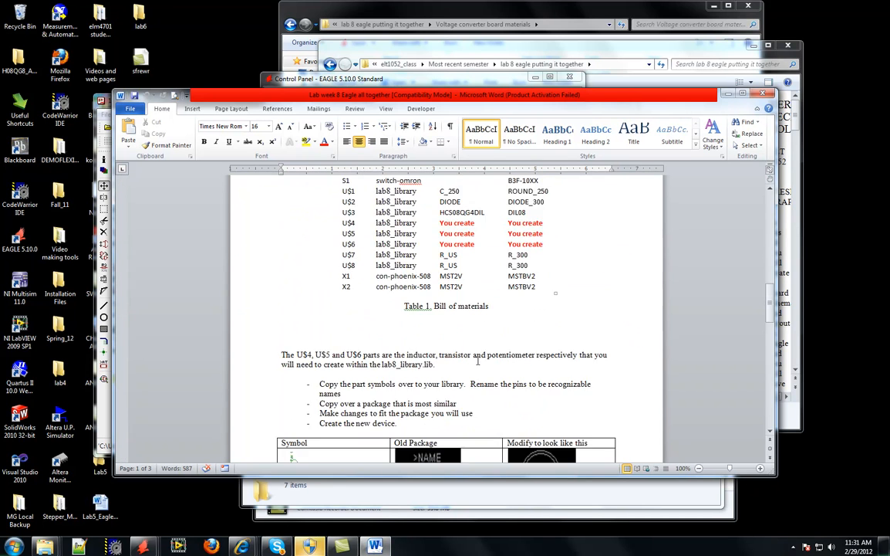
scroll(478, 360, "down", 3)
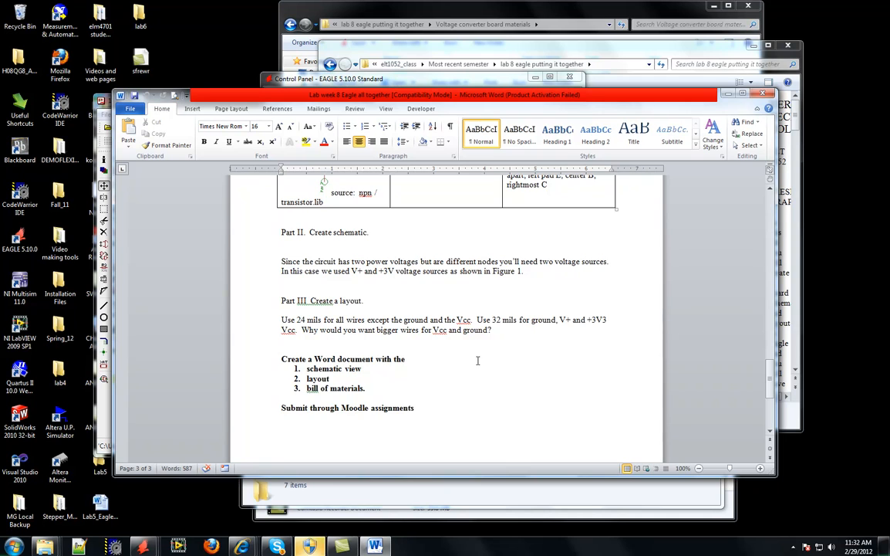
scroll(477, 361, "down", 1)
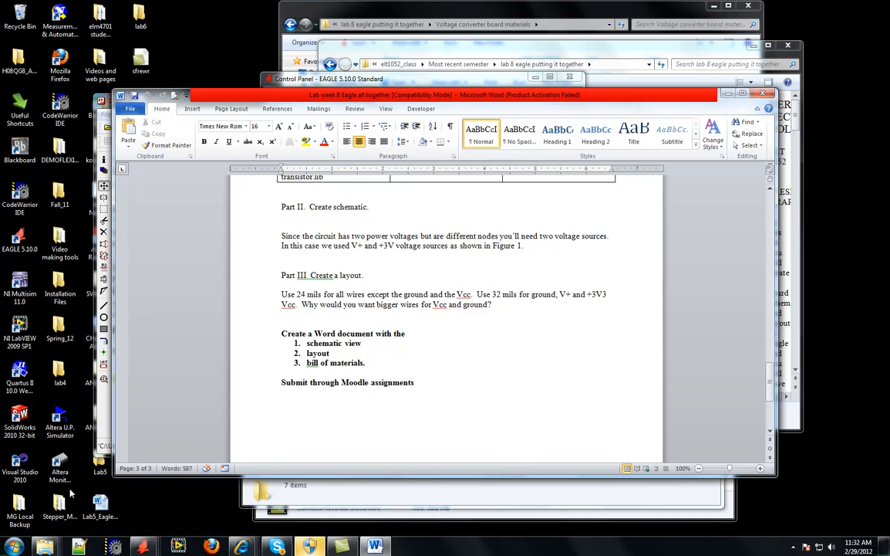
left_click(142, 547)
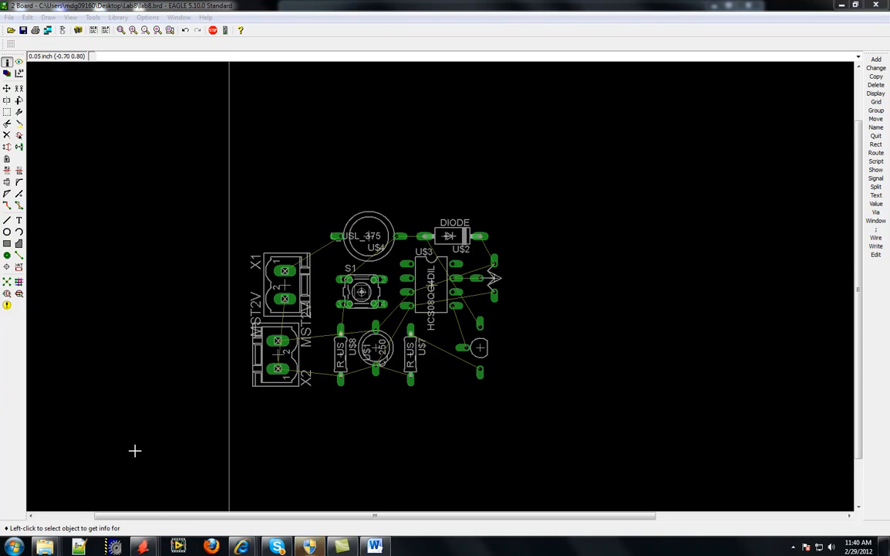
Recheck the required wire widths in the Word instructions and return to the lab8 board in EAGLE
left_click(375, 546)
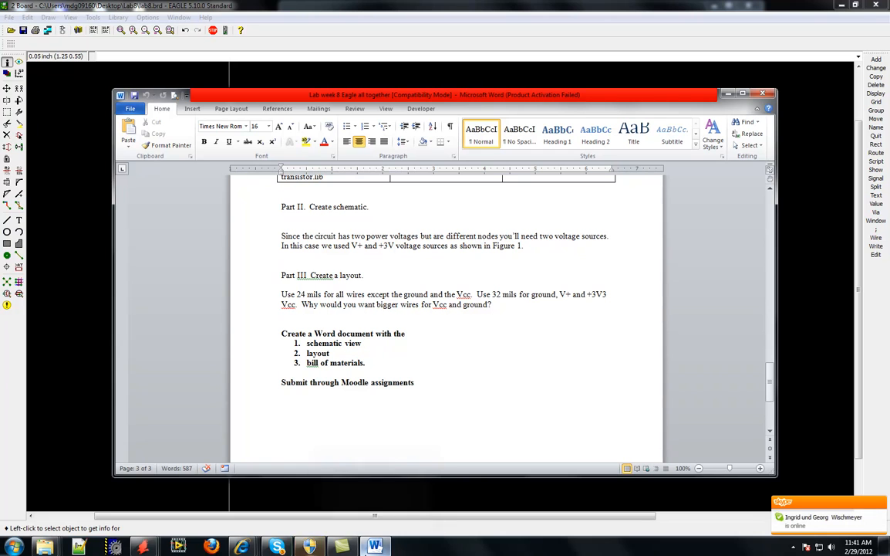
mouse_move(342, 546)
mouse_move(178, 546)
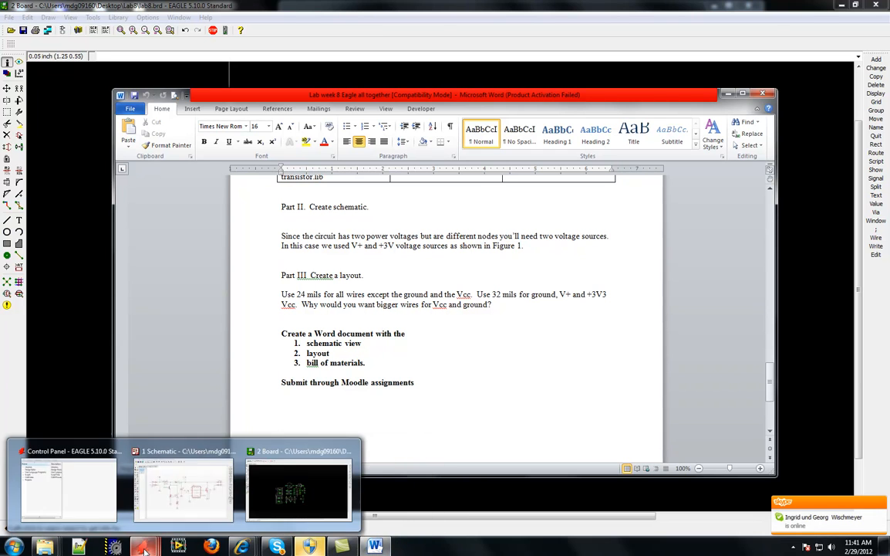
left_click(259, 497)
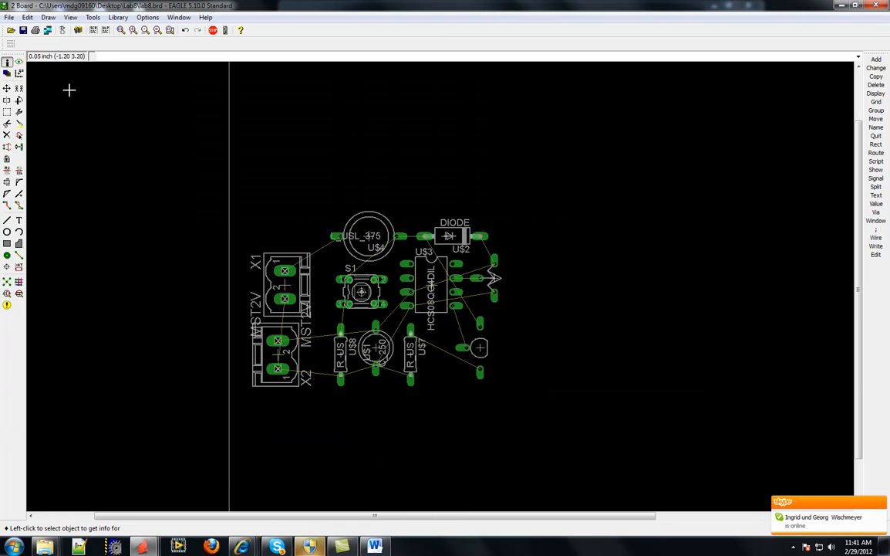
Set the minimum width to 24mil in the board's design rules
left_click(19, 294)
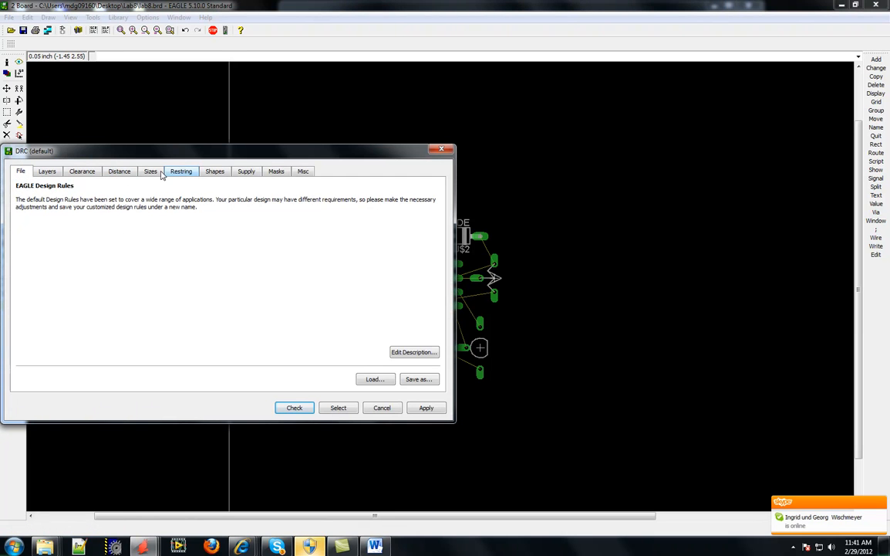
left_click(120, 172)
left_click(150, 171)
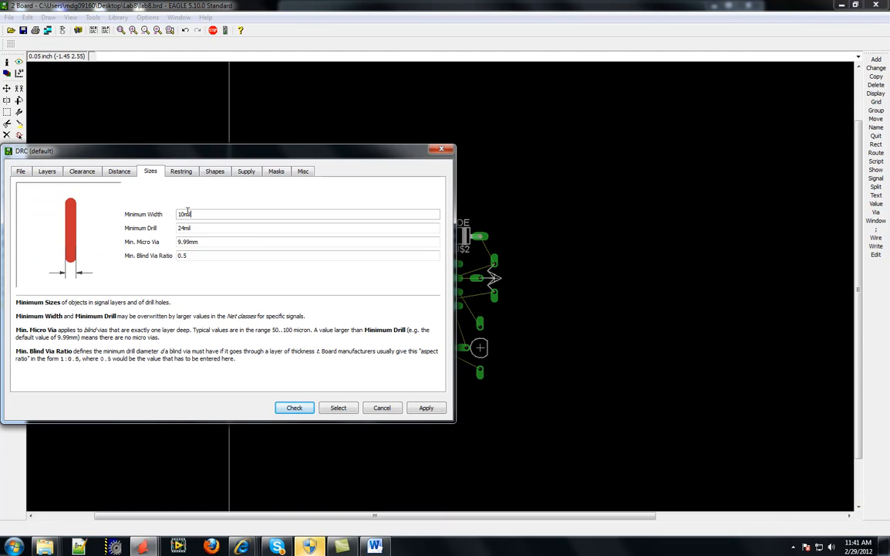
left_click(184, 216)
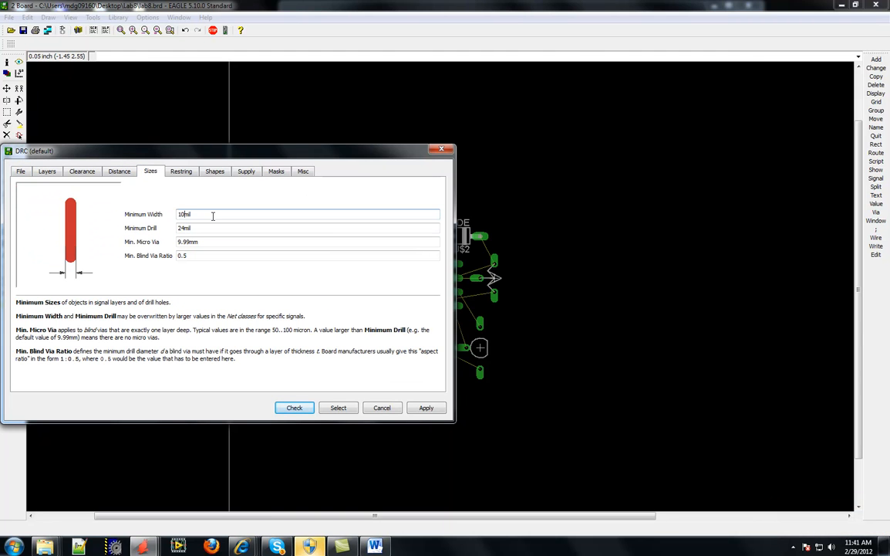
key("BackSpace")
key("BackSpace")
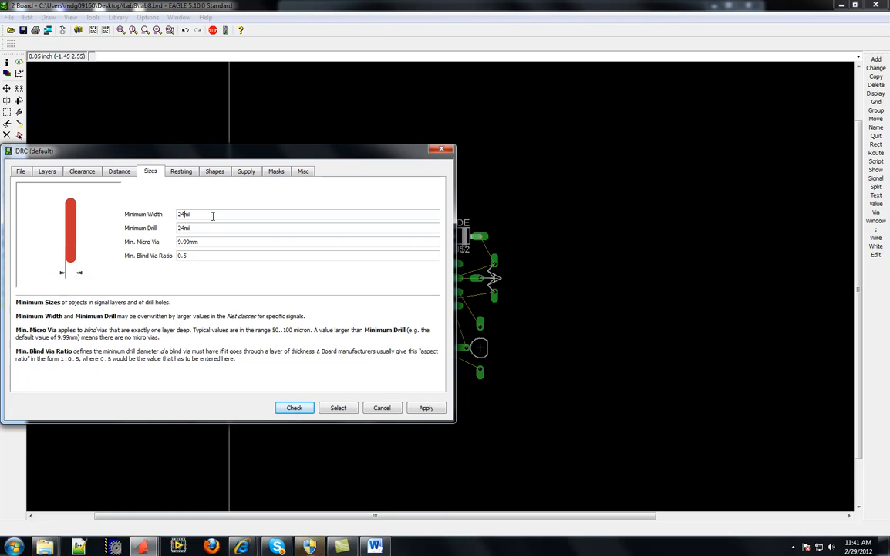
left_click(339, 409)
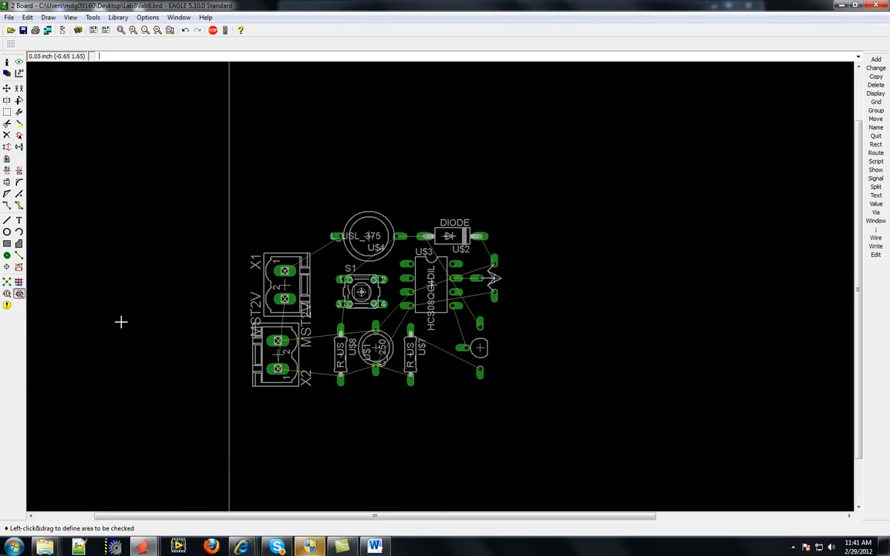
Autoroute the board on the bottom layer only, with a 50 mil routing grid and round vias
left_click(20, 283)
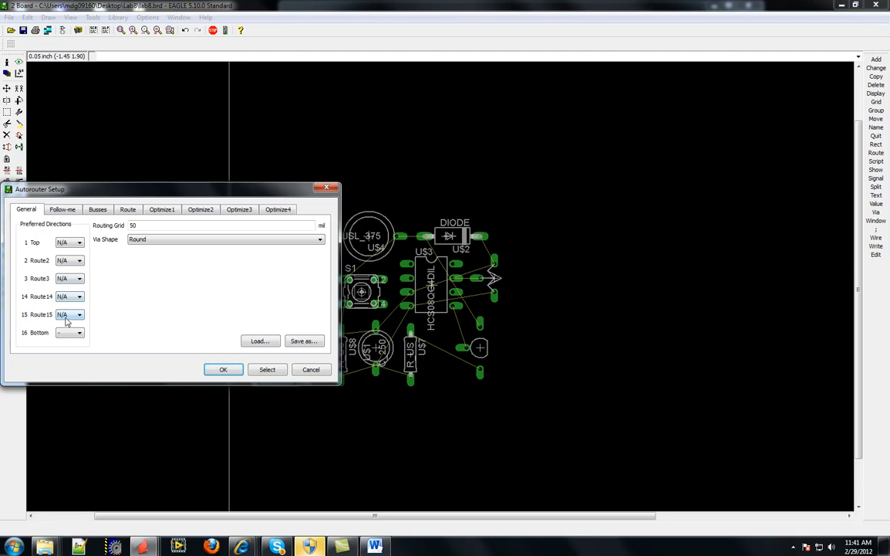
left_click(223, 370)
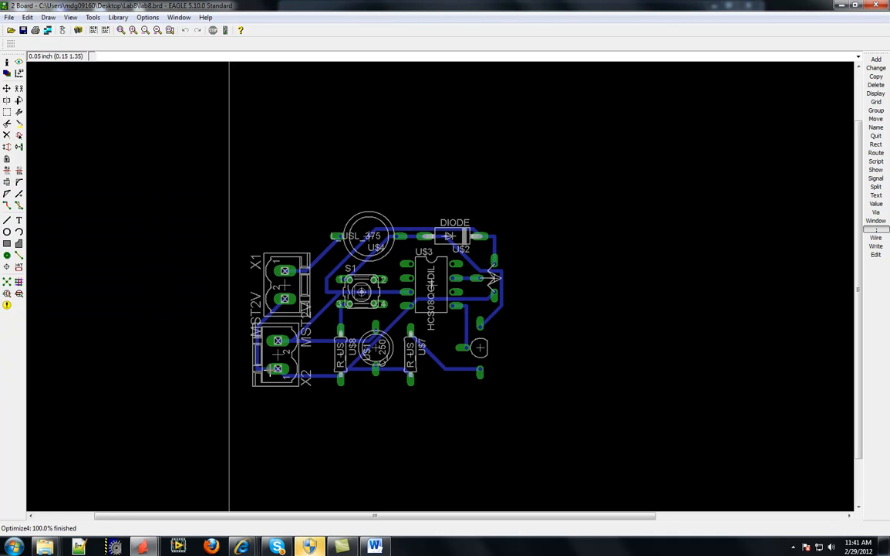
scroll(278, 368, "up", 2)
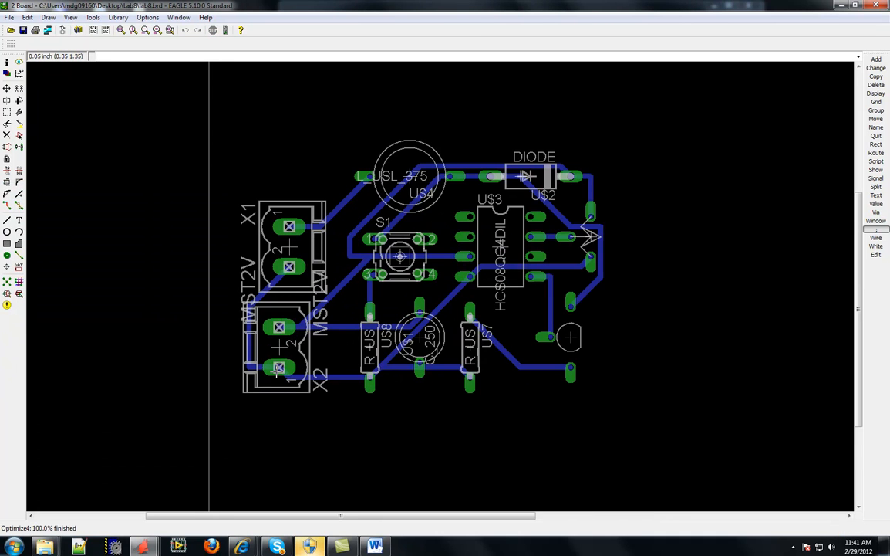
scroll(278, 367, "up", 1)
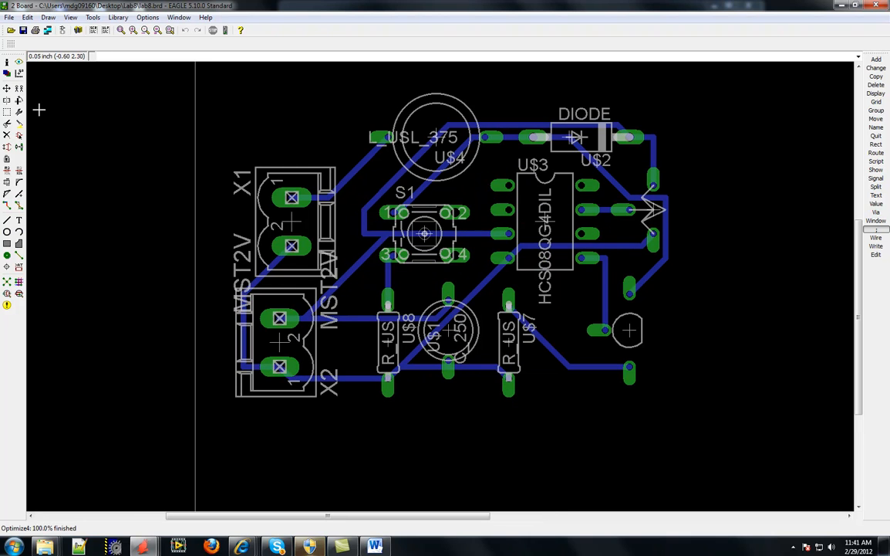
Inspect the width and signal name of the diagonal trace between connector X1 and the inductor
left_click(7, 62)
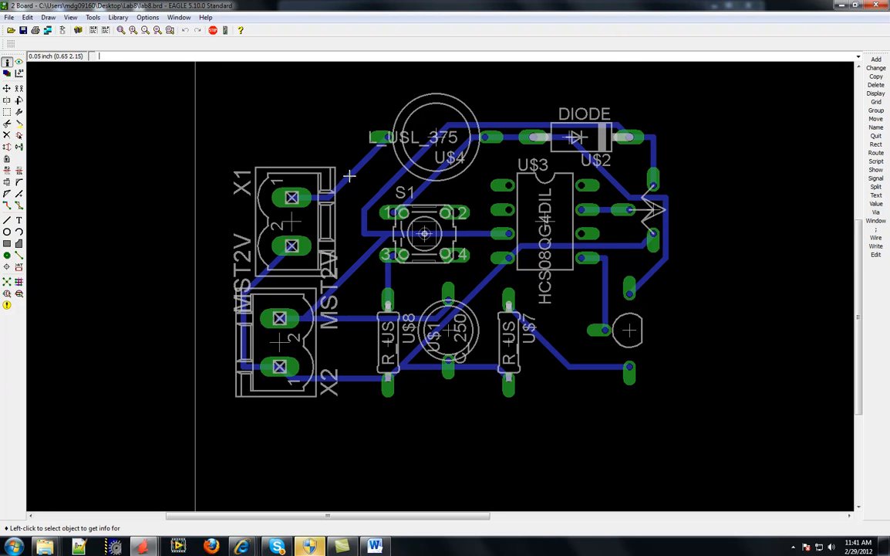
left_click(350, 177)
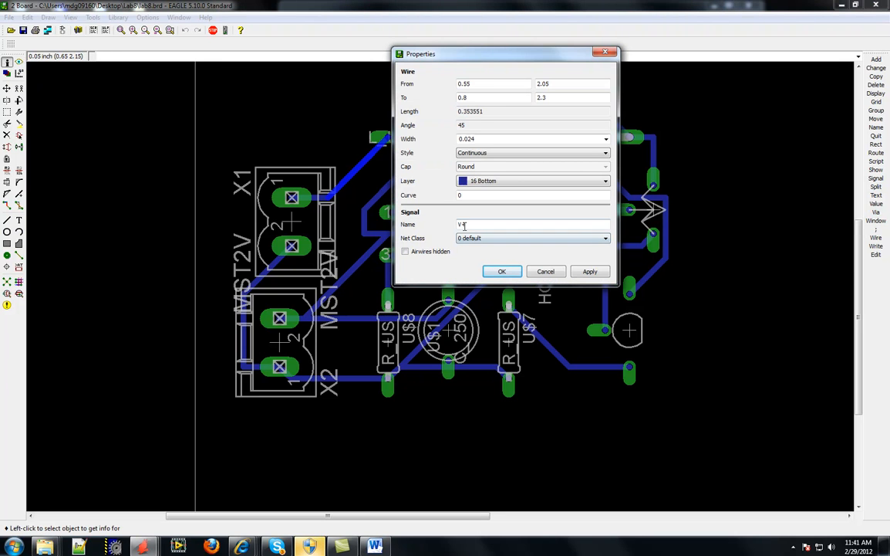
left_click(511, 272)
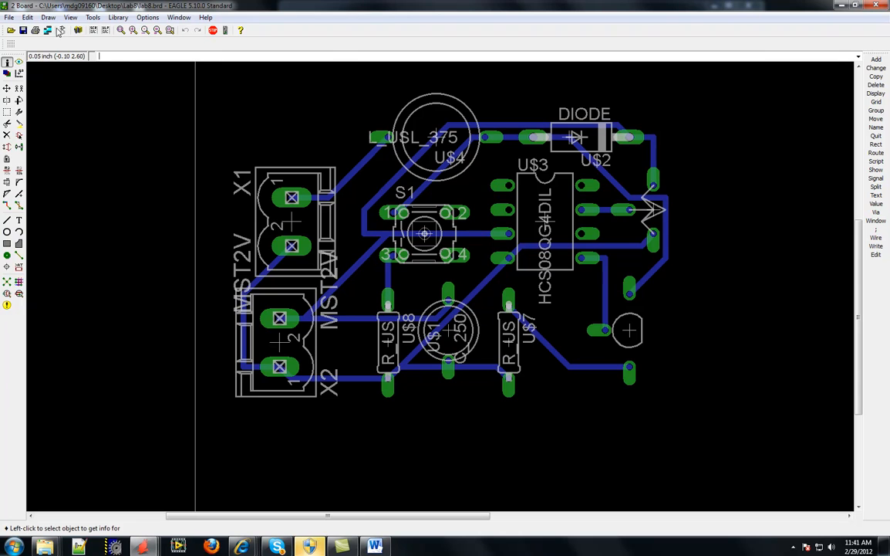
Choose a wire width for the Change command and bring the trace from X1 to the inductor into close view
left_click(31, 19)
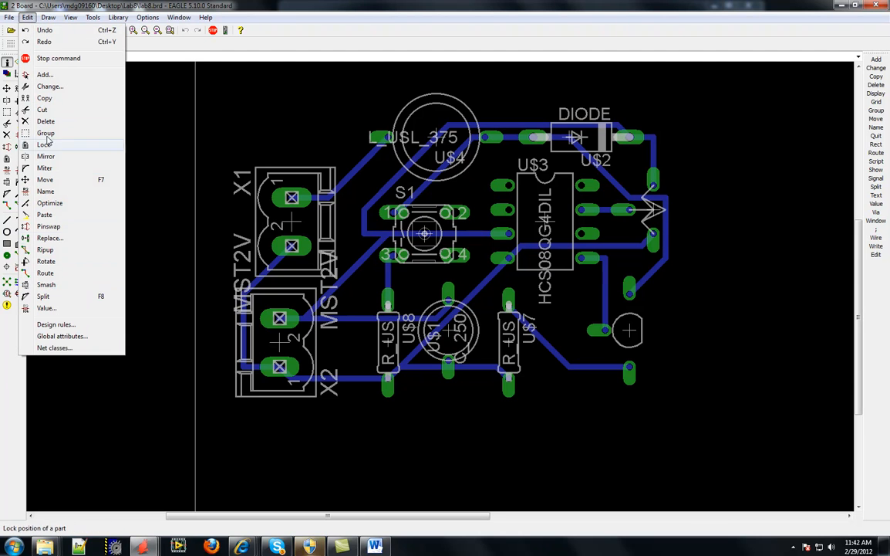
left_click(51, 87)
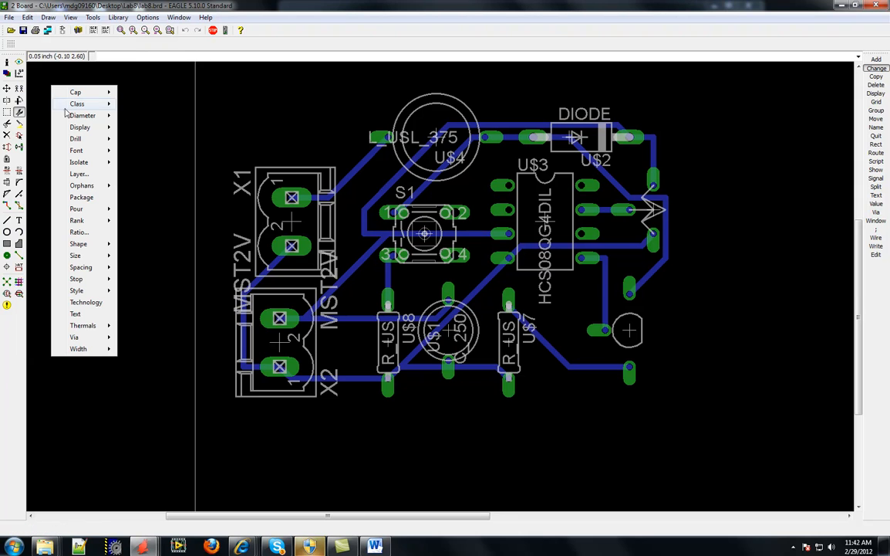
mouse_move(91, 351)
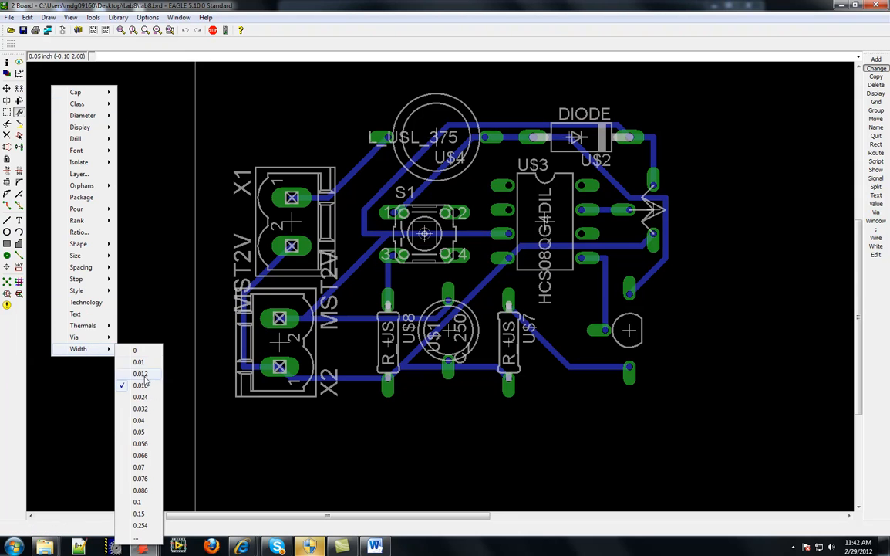
left_click(133, 365)
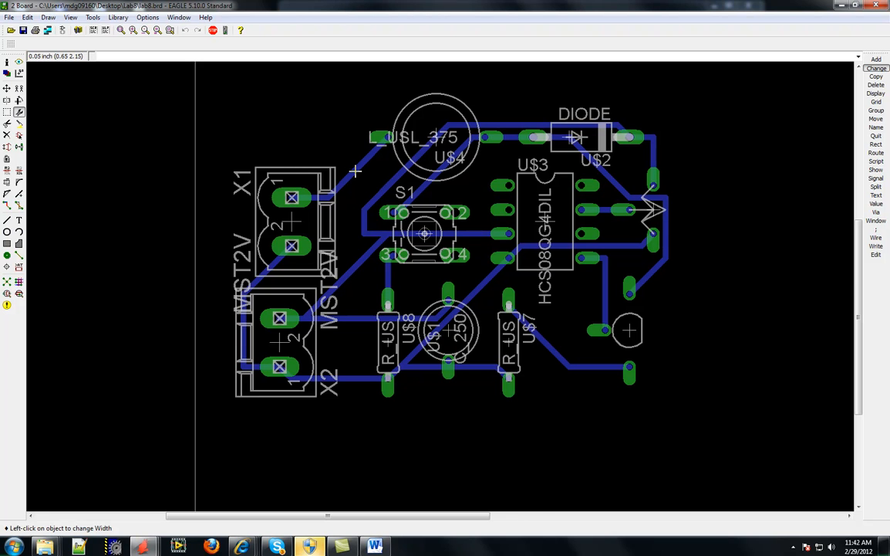
scroll(345, 188, "up", 3)
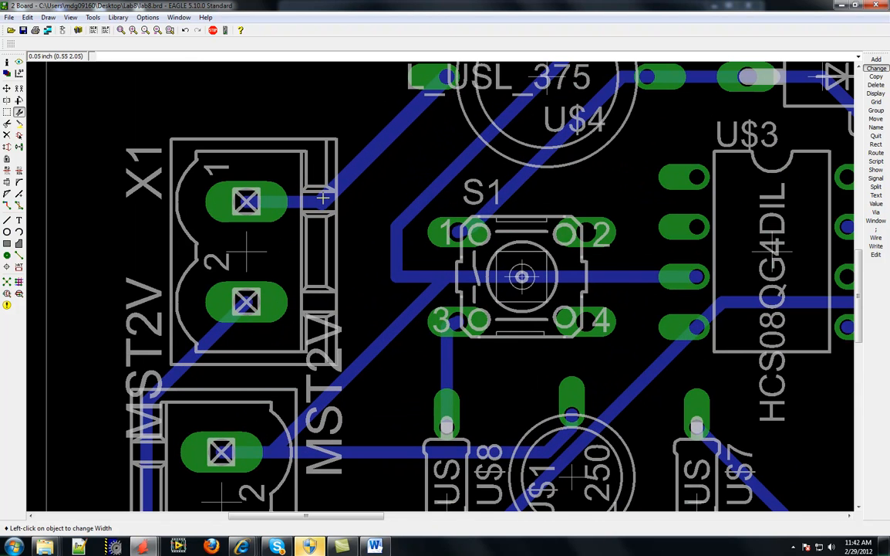
scroll(386, 200, "down", 1)
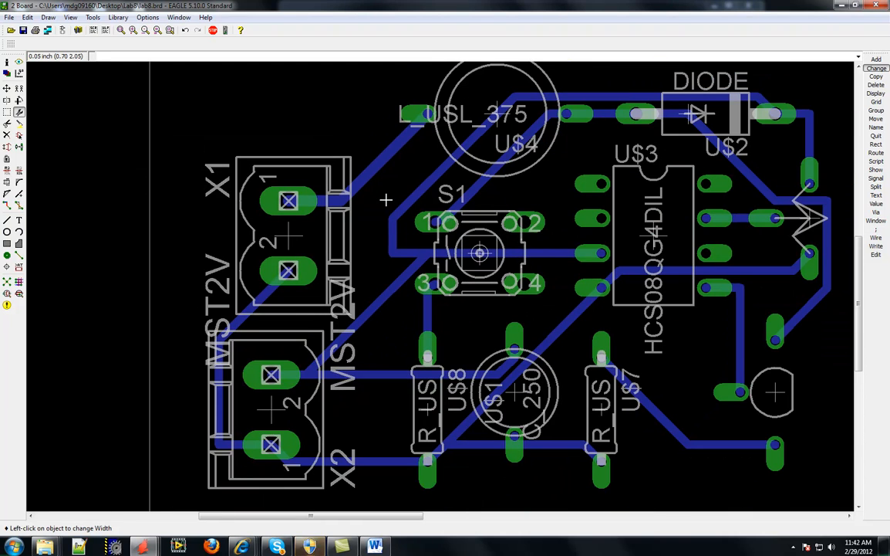
Highlight the nets of both X1 pads, and inspect the width and signal name of the diagonal trace between X1 and X2
left_click(19, 64)
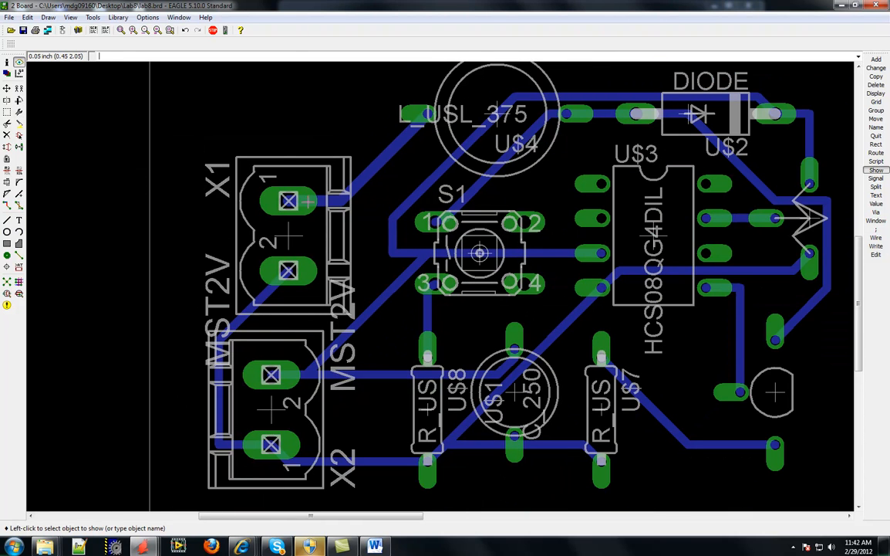
left_click(379, 158)
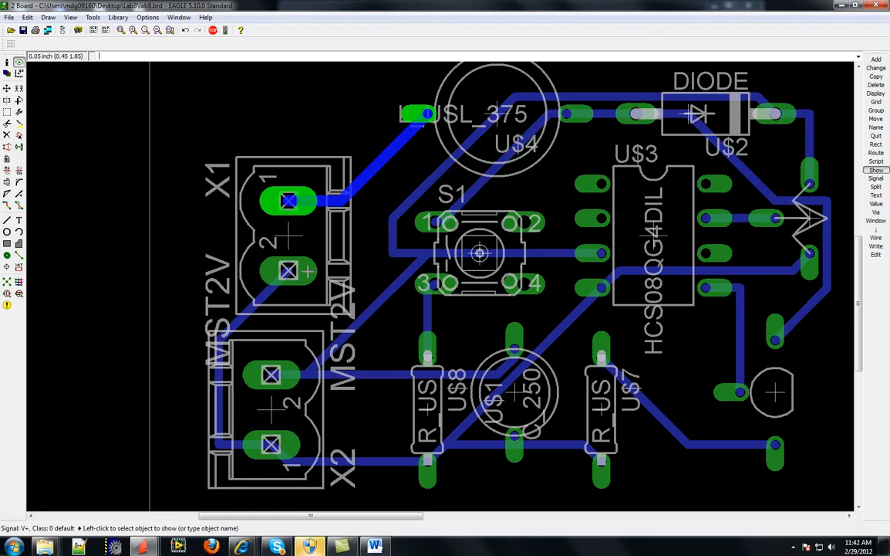
left_click(288, 270)
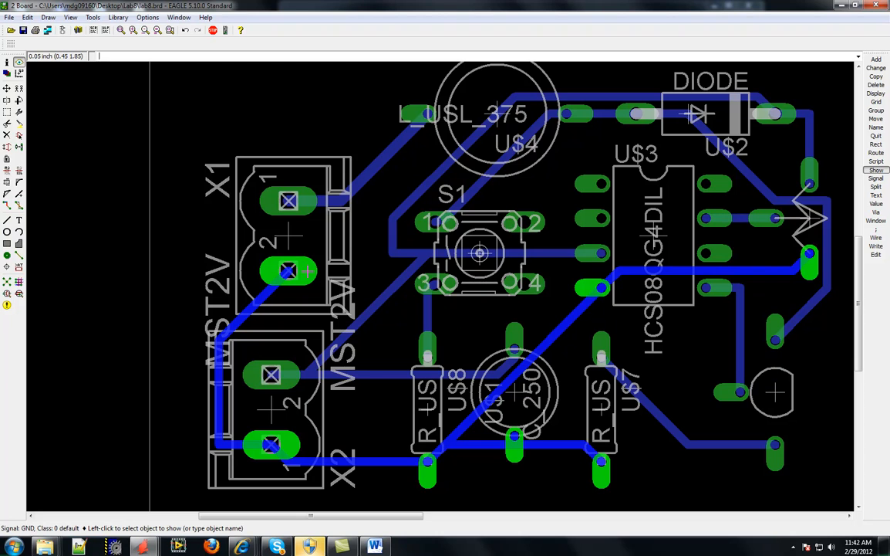
left_click(7, 62)
left_click(247, 315)
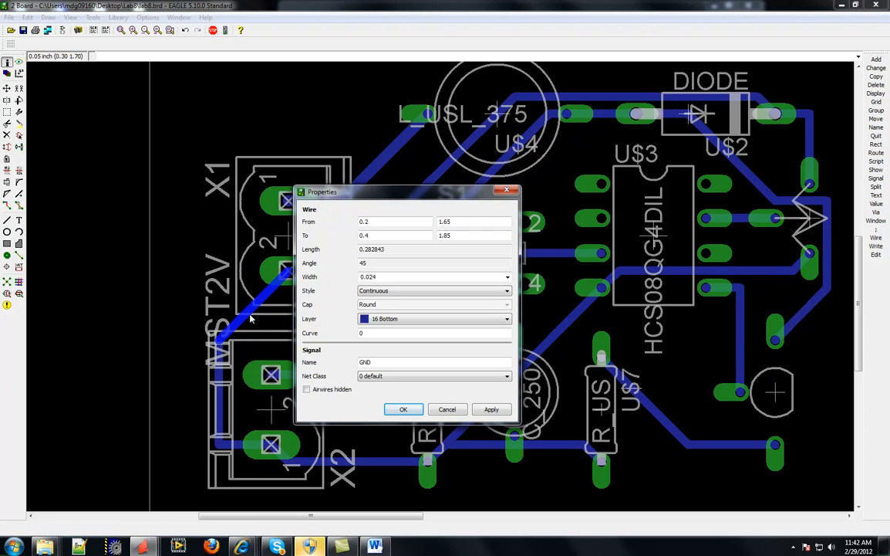
left_click(411, 411)
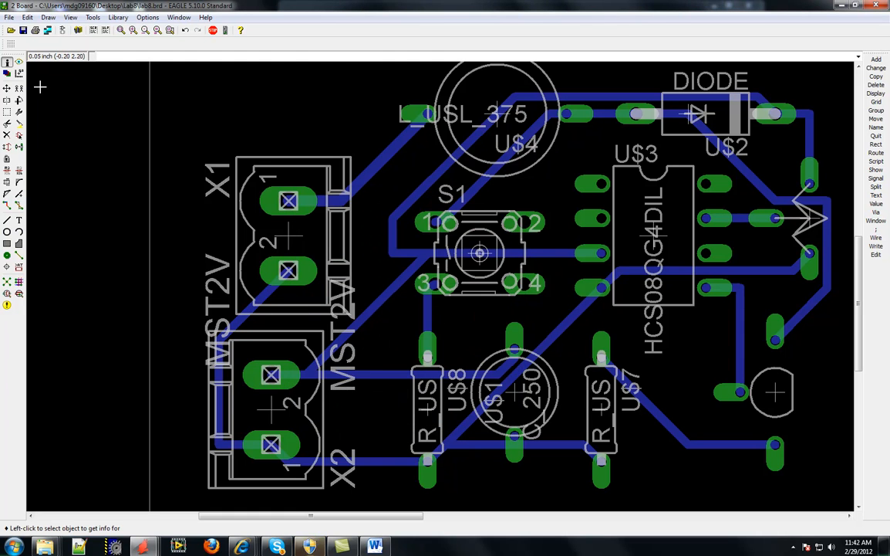
Change the width of the GND traces from X1 through X2 to resistor U$8 to 0.032
left_click(28, 17)
left_click(58, 86)
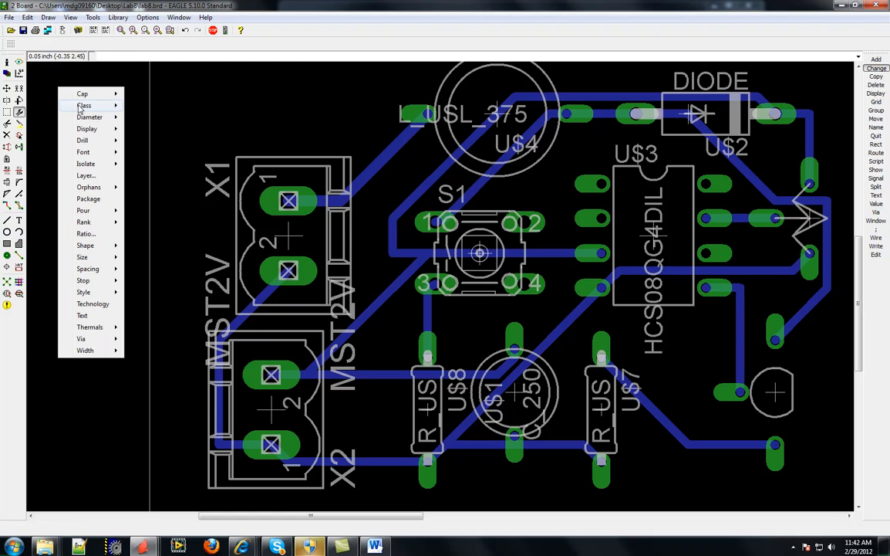
mouse_move(101, 350)
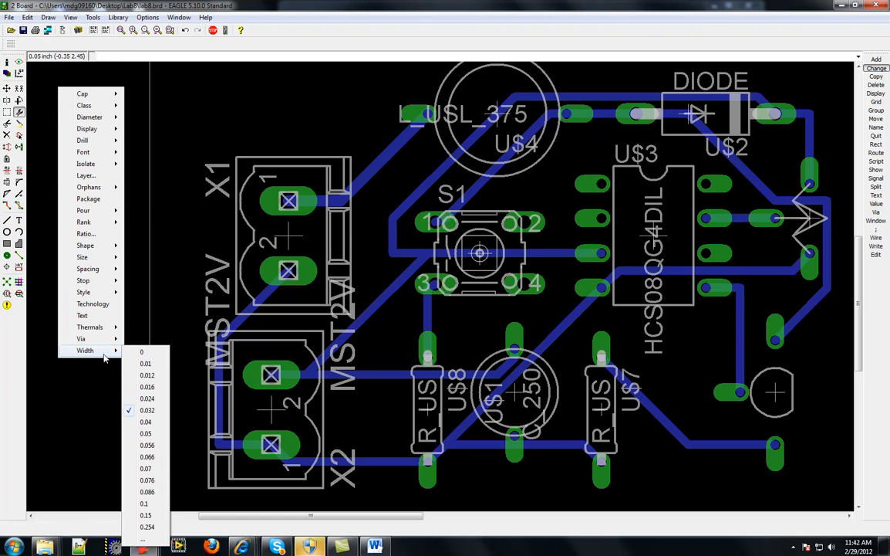
left_click(148, 410)
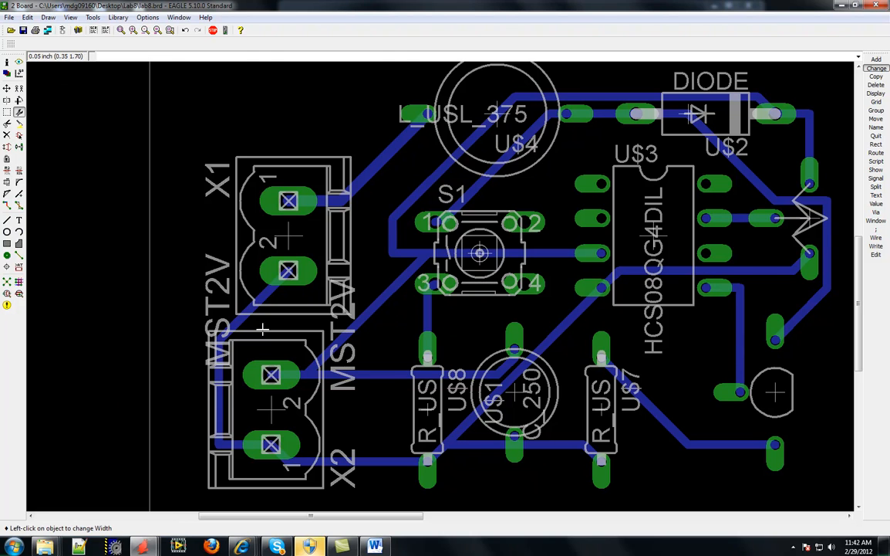
left_click(254, 306)
left_click(220, 371)
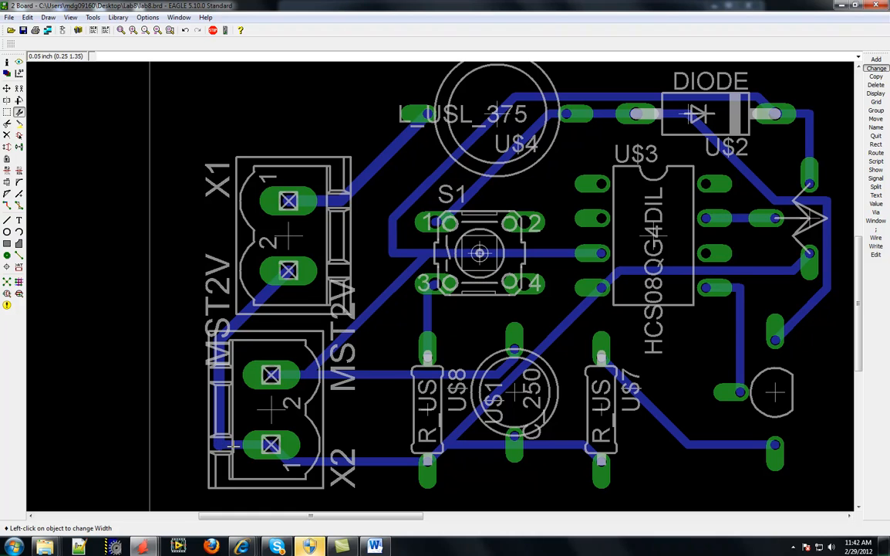
left_click(284, 462)
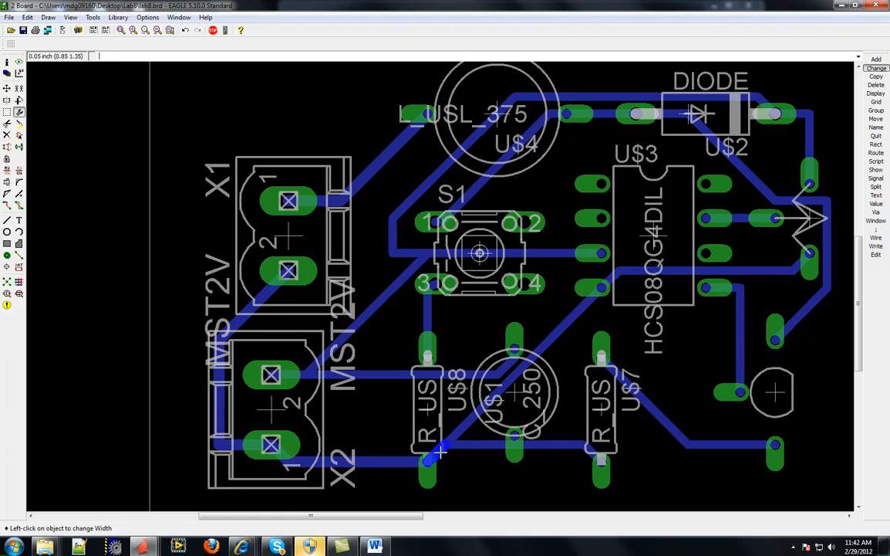
Widen the remaining GND traces to capacitor U$1, resistor U$7 and chip U$3 to 0.032, and highlight the whole net to check them
left_click(573, 452)
left_click(595, 452)
left_click(640, 270)
left_click(613, 277)
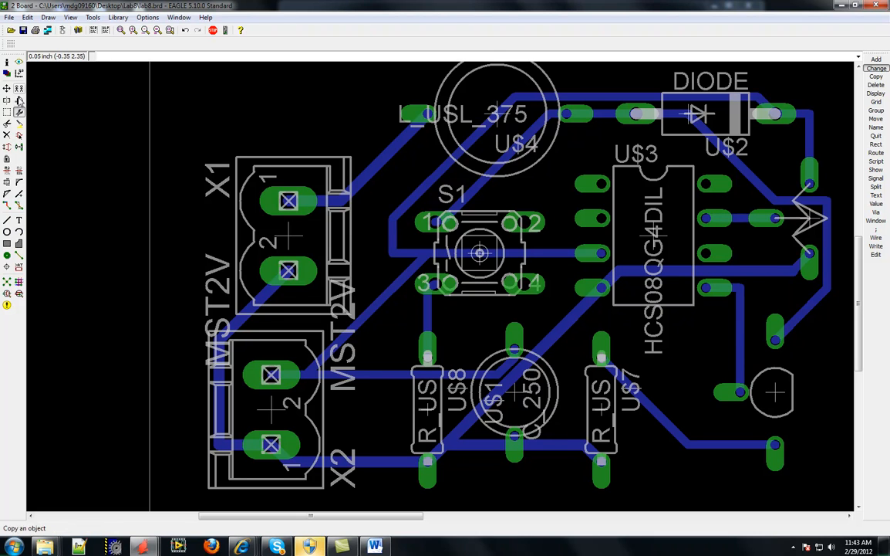
left_click(20, 62)
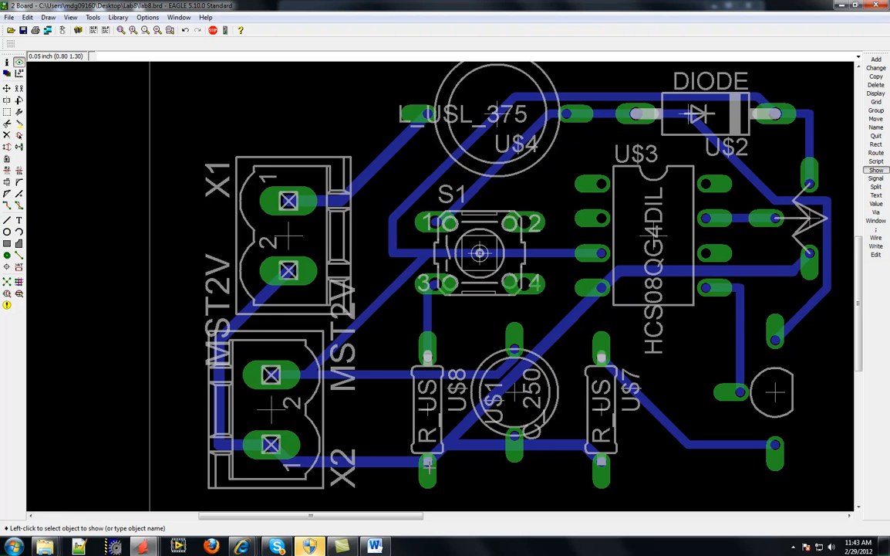
left_click(428, 467)
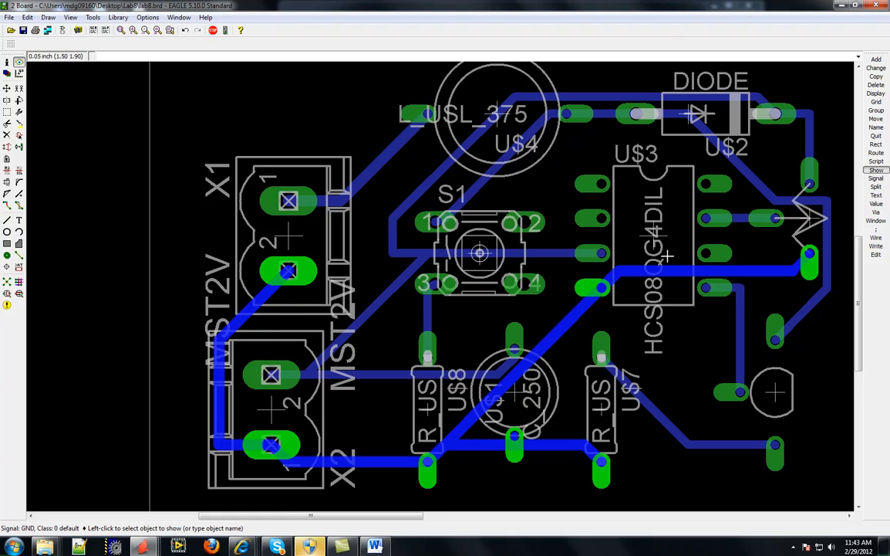
Inspect the properties of the diagonal trace below the diode and the horizontal trace through S1, and highlight the net on the latter
left_click(7, 61)
left_click(751, 179)
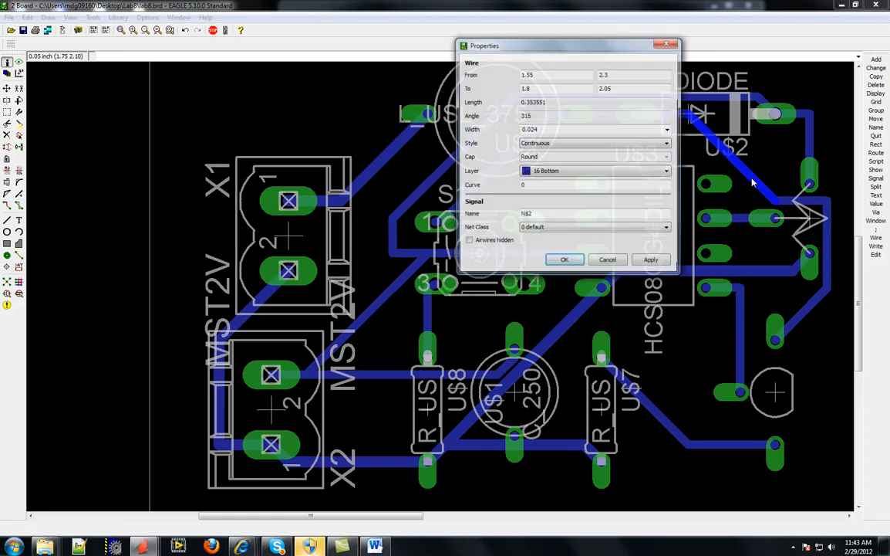
left_click(668, 43)
left_click(549, 256)
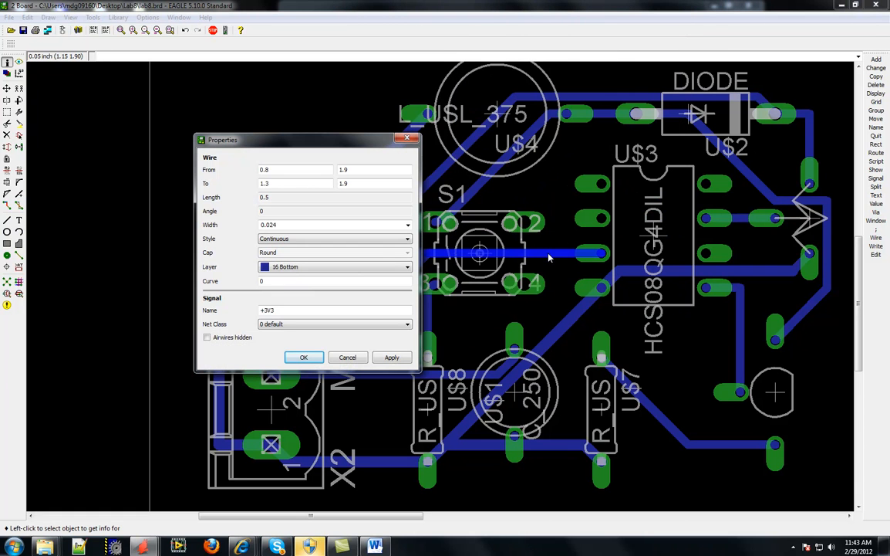
left_click(311, 357)
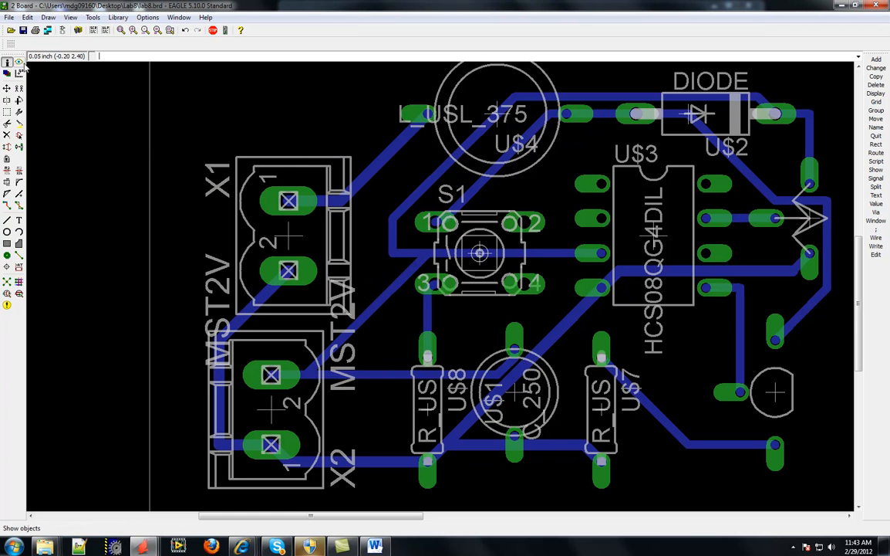
left_click(19, 62)
left_click(591, 256)
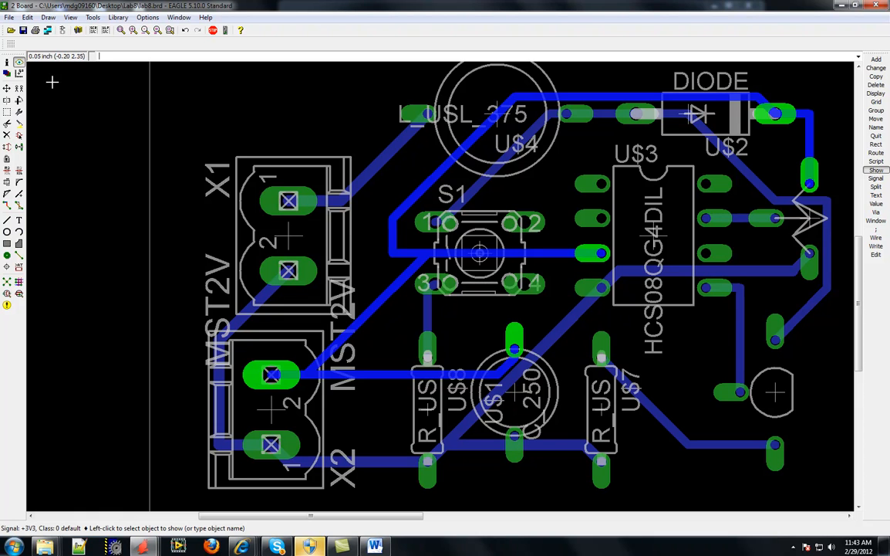
Change the width of the +3V3 traces running past S1, the inductor and the diode and from X2 to capacitor U$1 to 0.032
left_click(27, 17)
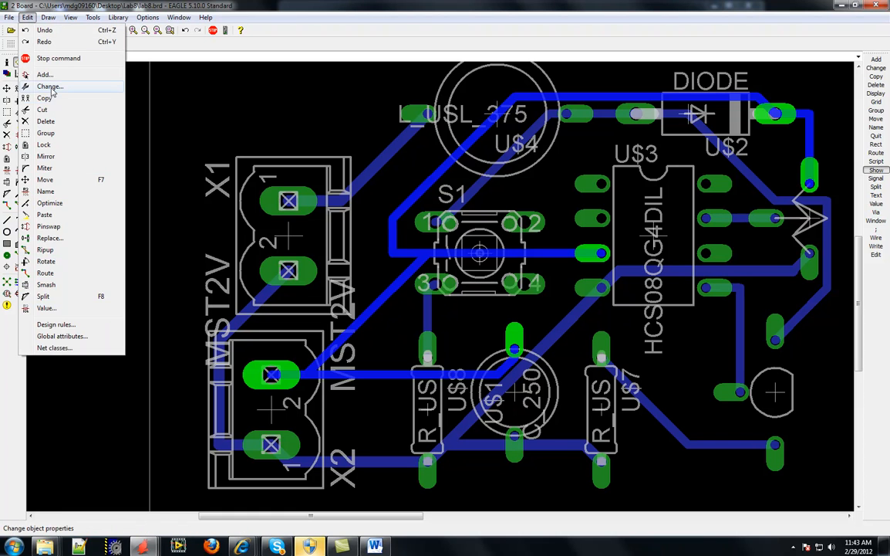
left_click(50, 87)
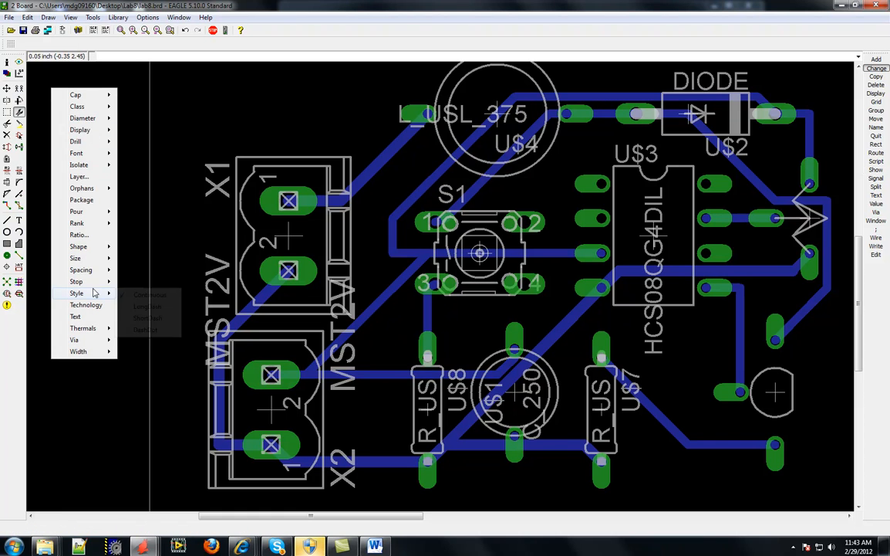
mouse_move(91, 354)
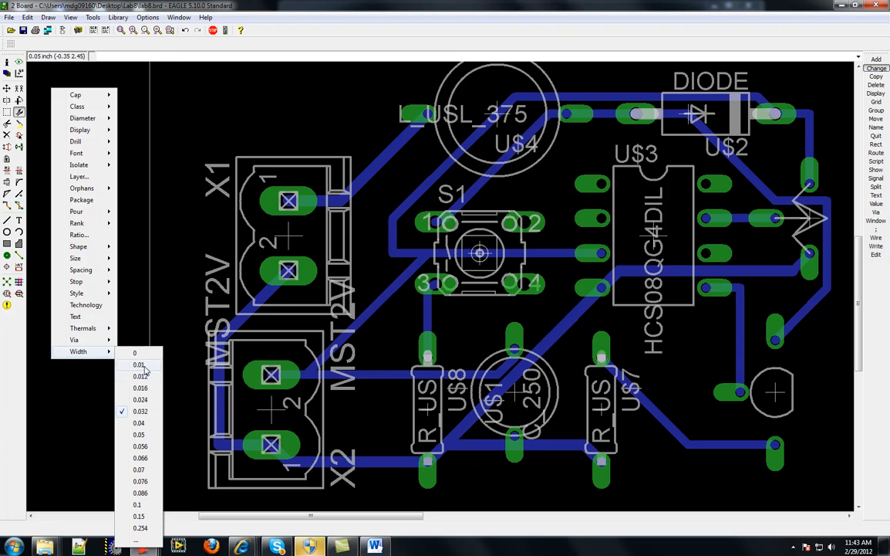
left_click(133, 372)
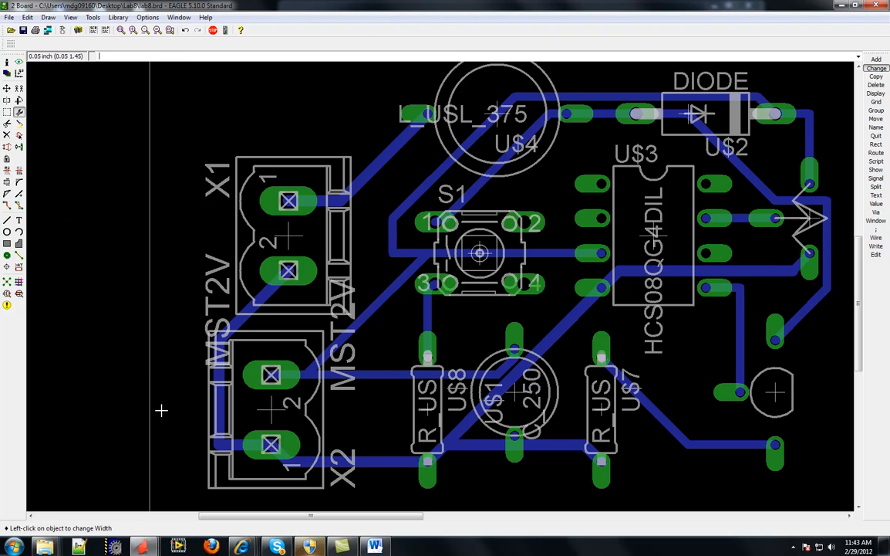
left_click(555, 252)
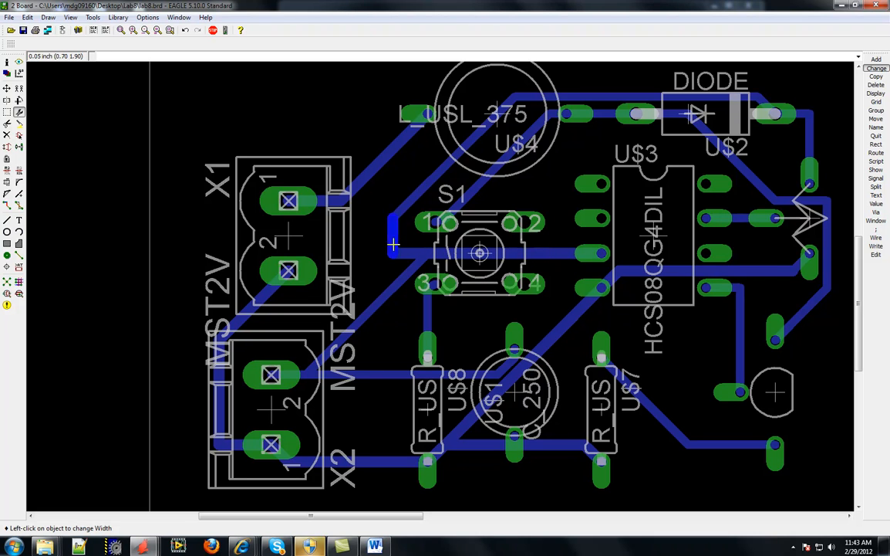
left_click(436, 185)
left_click(510, 94)
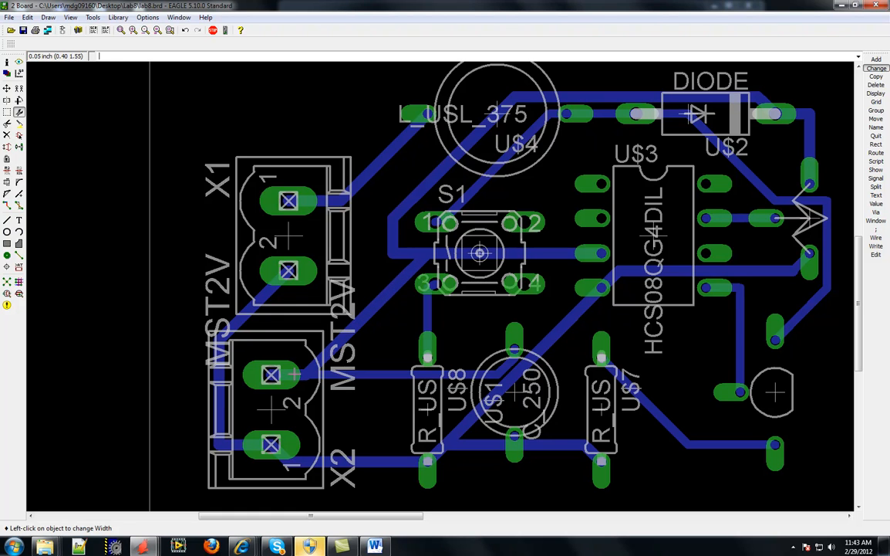
left_click(349, 376)
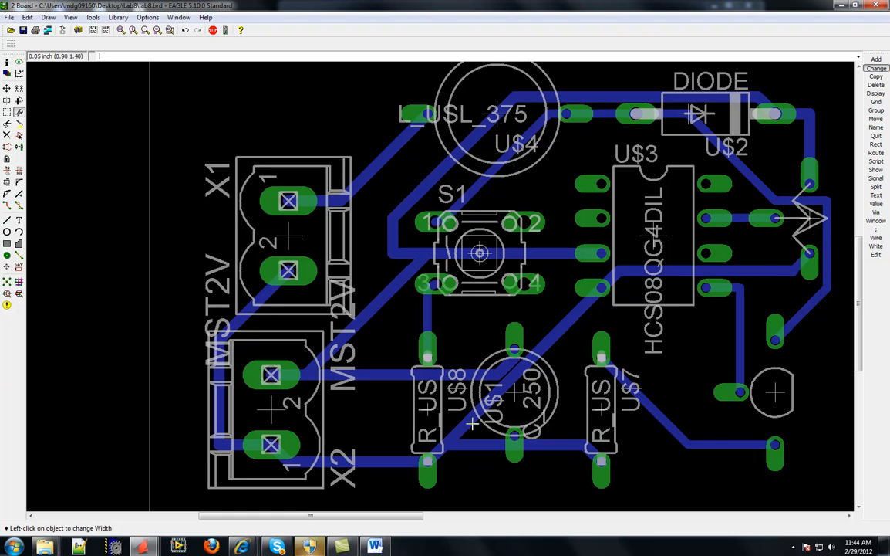
Move the two +3V3 trace bends near capacitor U$1 toward resistor U$8, away from the diagonal ground trace
scroll(480, 421, "up", 1)
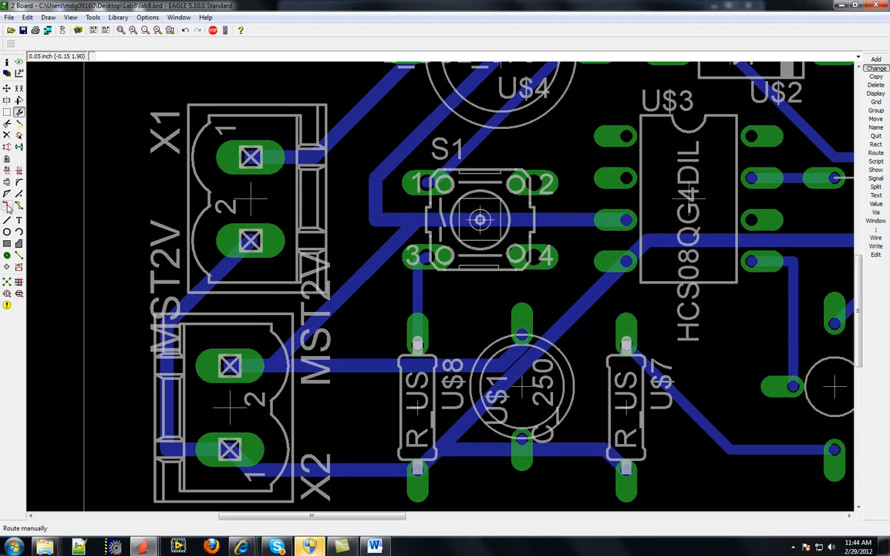
left_click(7, 88)
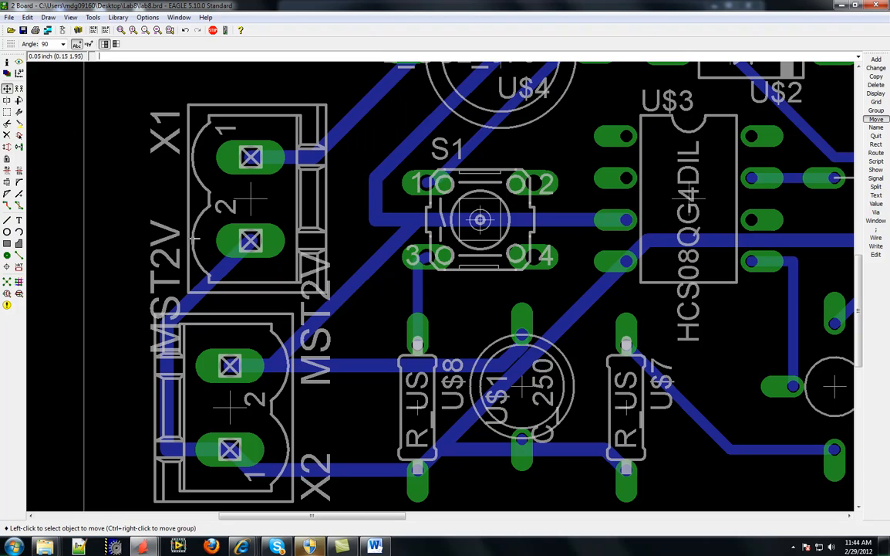
left_click(476, 365)
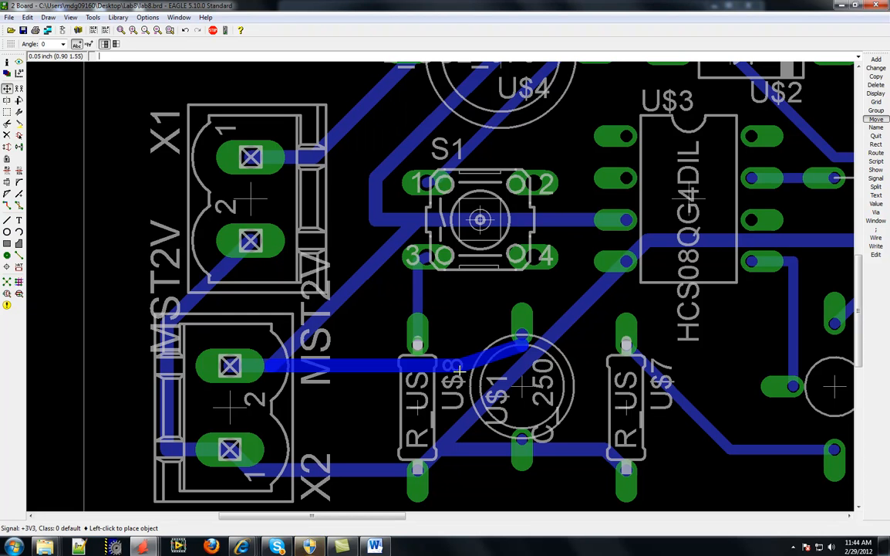
left_click(465, 368)
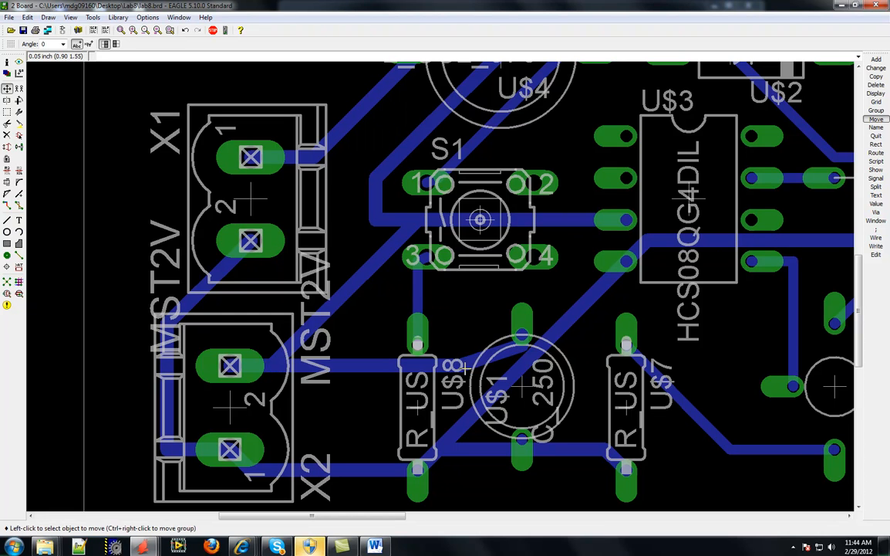
left_click(525, 347)
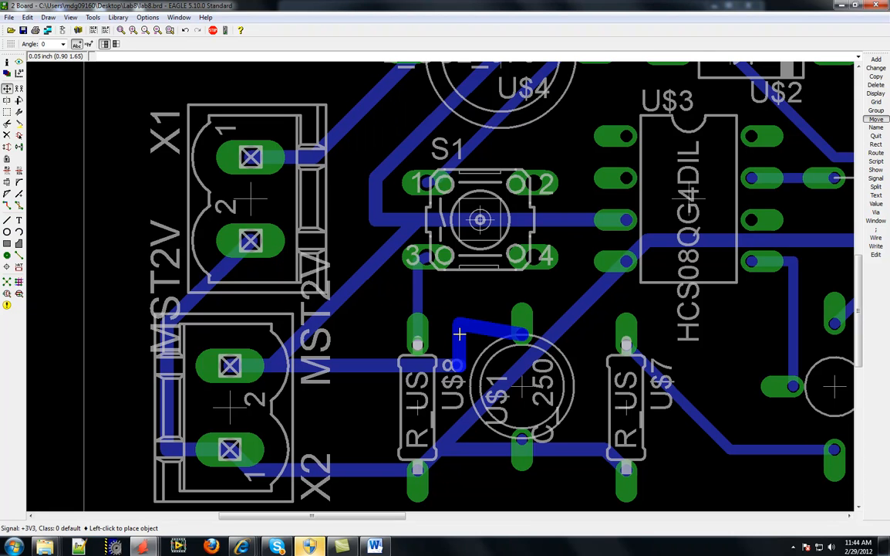
left_click(460, 333)
Lower the +3V3 trace between X2 and U$8 to y 1.50 inch, and shift its junction beside S1 onto the trace corner at (0.70 1.90)
left_click(458, 366)
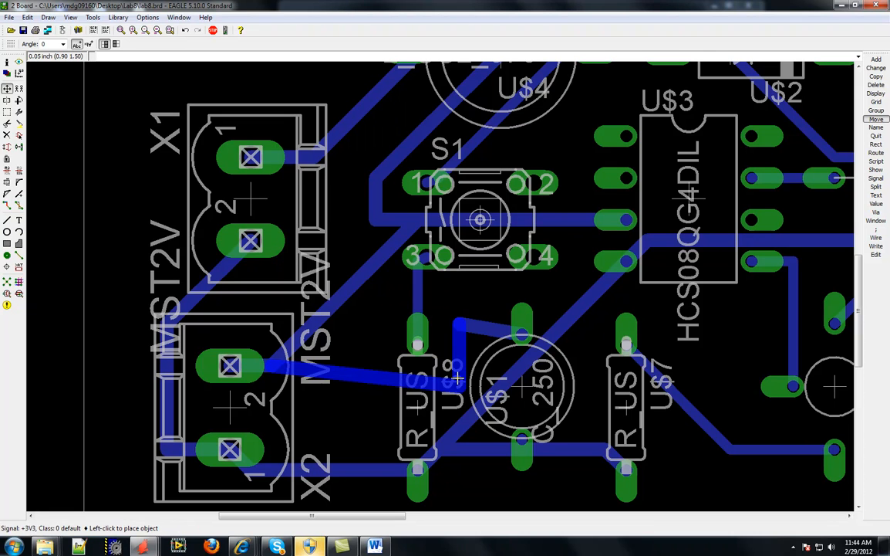
left_click(457, 378)
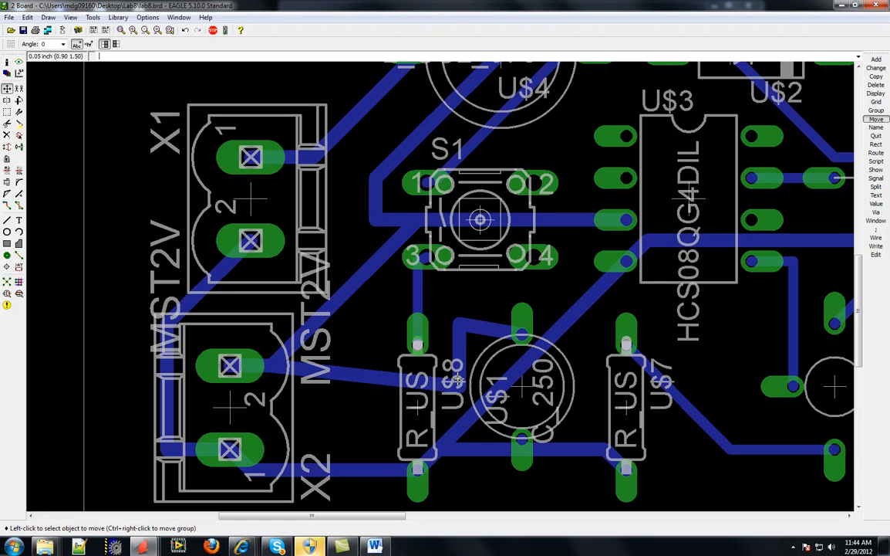
left_click(280, 371)
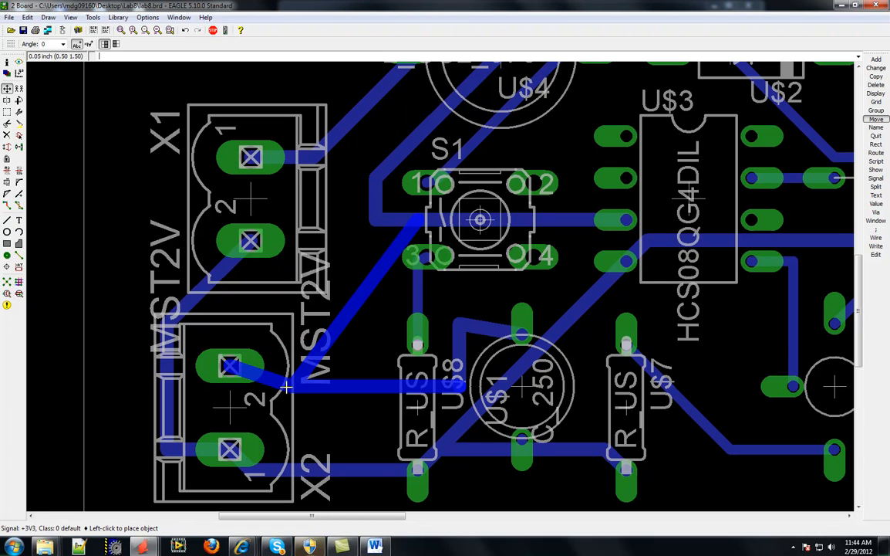
left_click(287, 384)
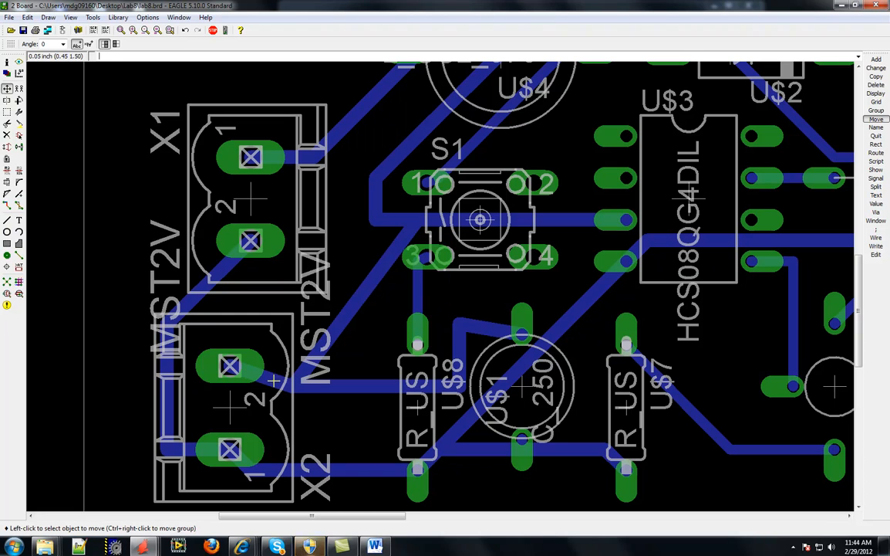
left_click(414, 221)
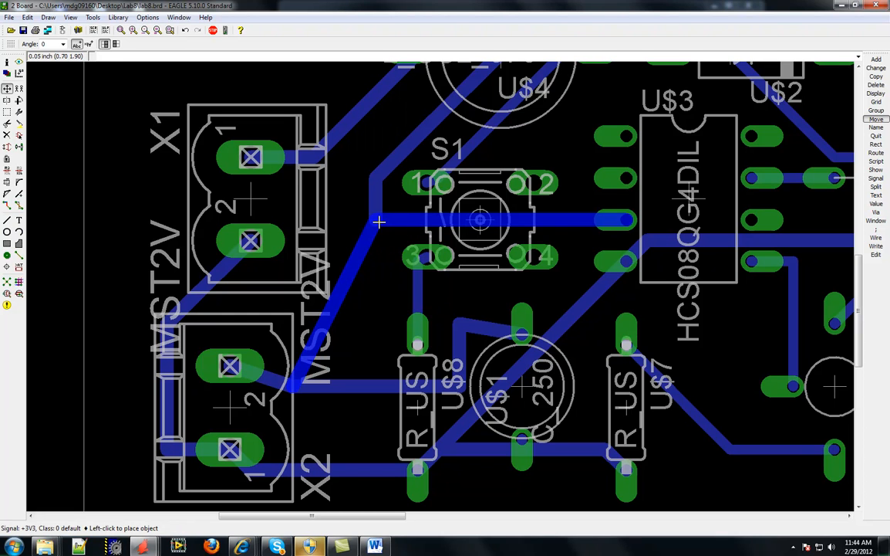
left_click(378, 222)
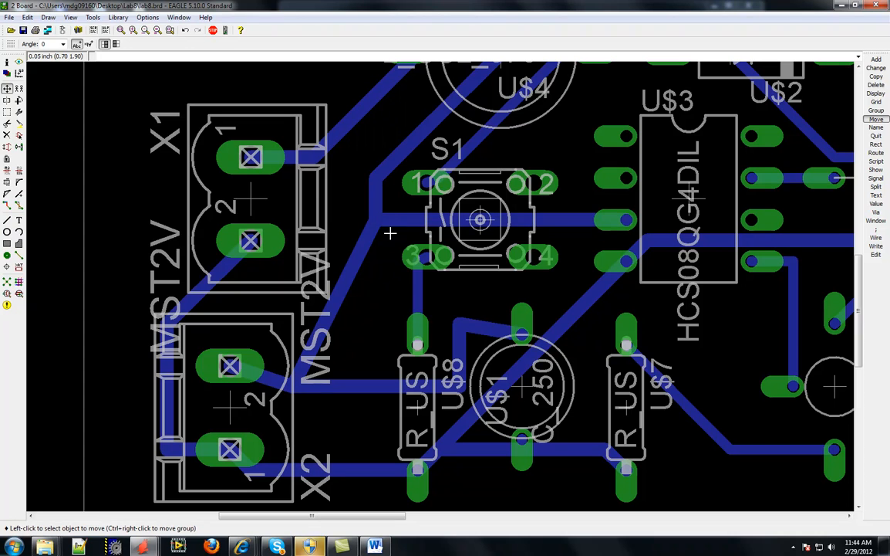
Move the +3V3 trace bends between U$8 and capacitor U$1 to (0.85 1.50), leaving one diagonal segment into the capacitor's upper pad
left_click(467, 326)
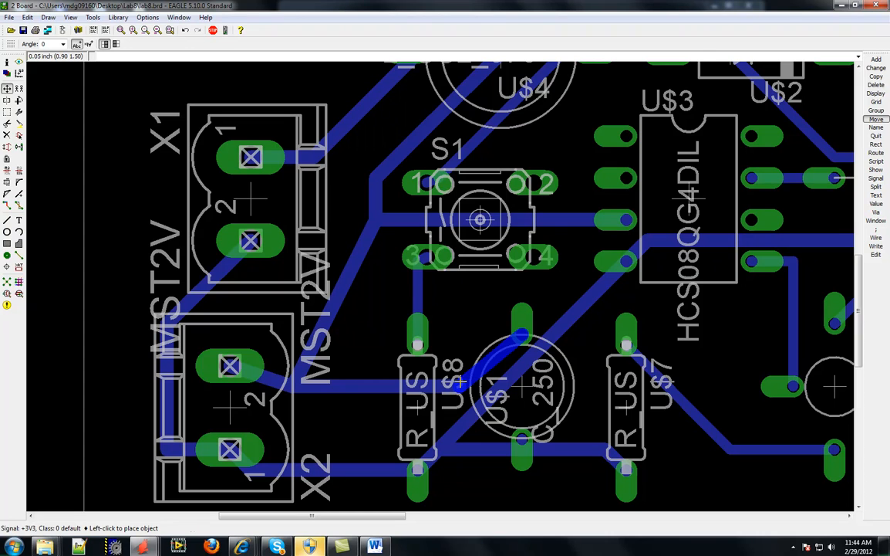
left_click(445, 382)
left_click(452, 383)
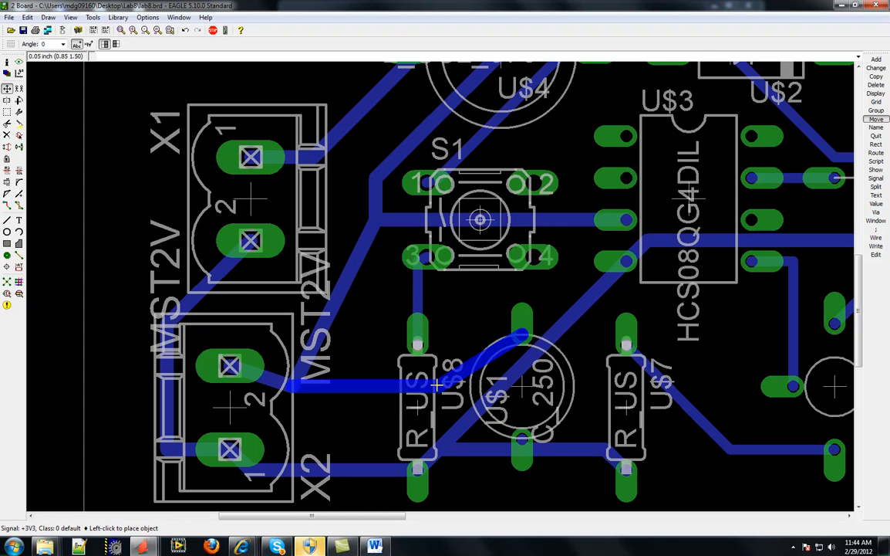
left_click(437, 384)
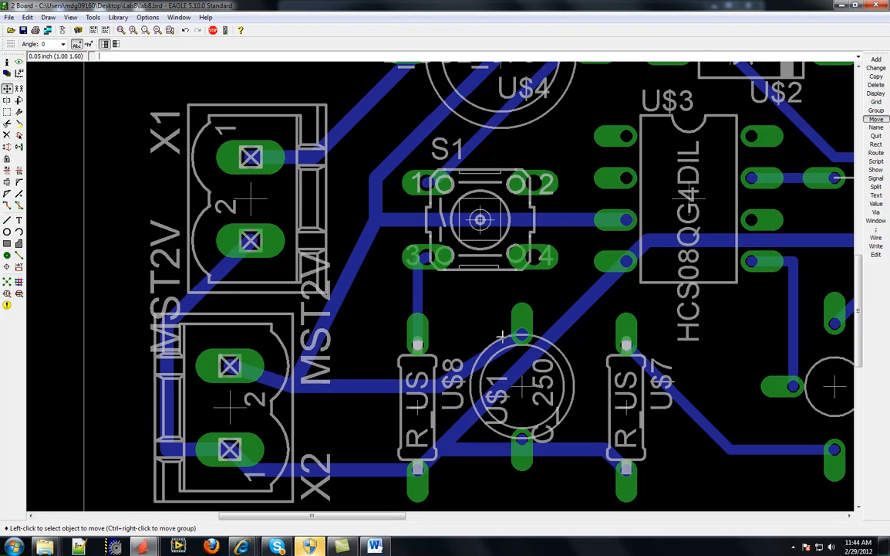
Raise the +3V3 trace above the inductor and diode to y 2.40 inch, placing its end corner directly above the diode's cathode pad
scroll(502, 335, "up", 2)
scroll(500, 336, "down", 3)
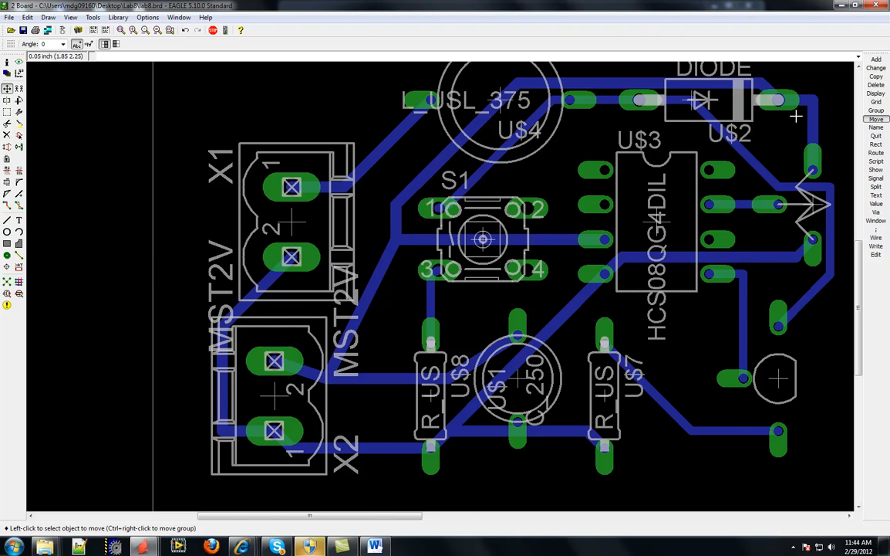
scroll(775, 115, "up", 1)
left_click_drag(859, 273, 859, 221)
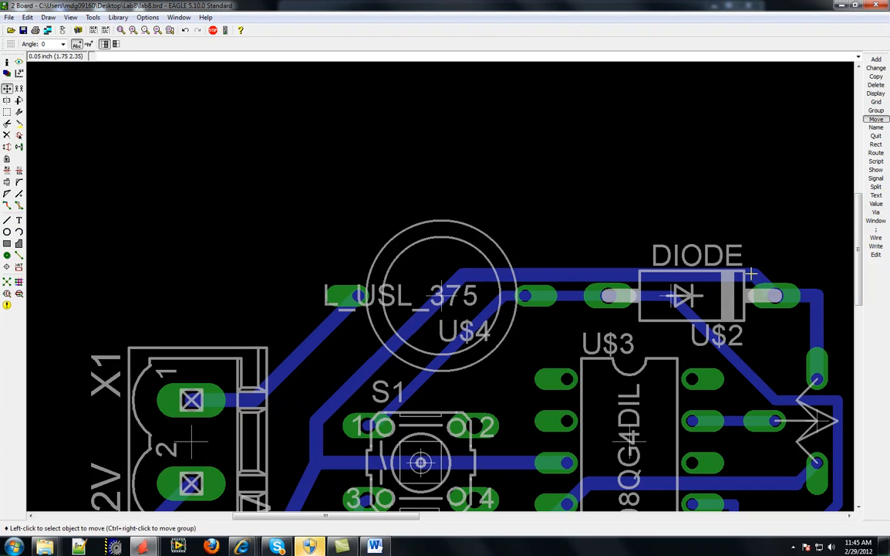
left_click(743, 256)
left_click(768, 263)
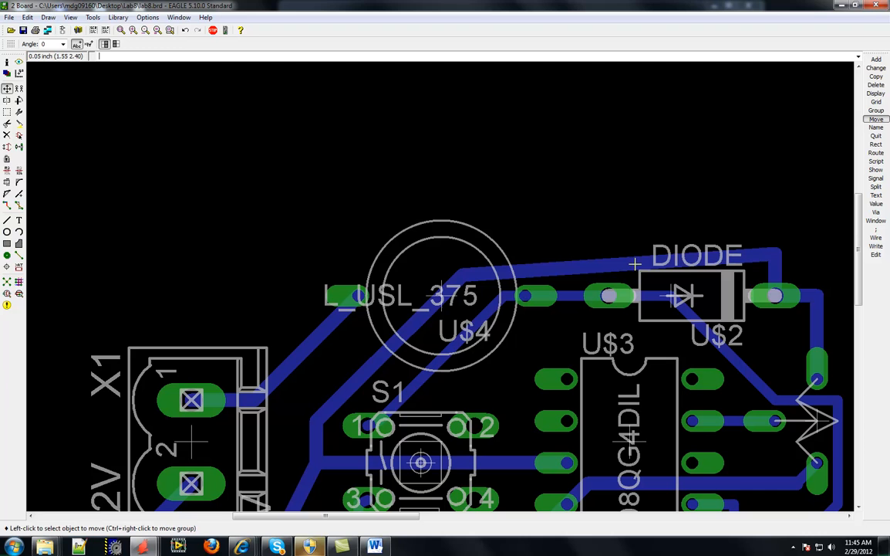
left_click(461, 269)
left_click(462, 253)
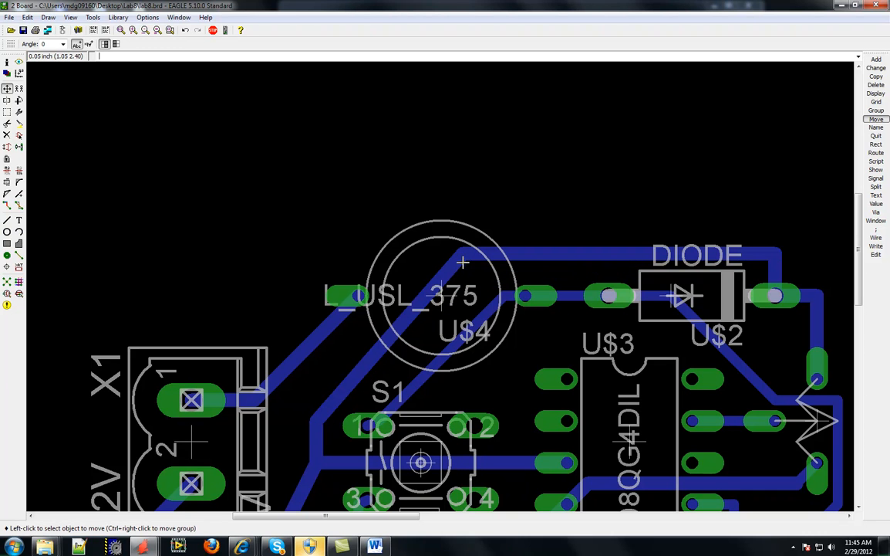
scroll(465, 313, "down", 5)
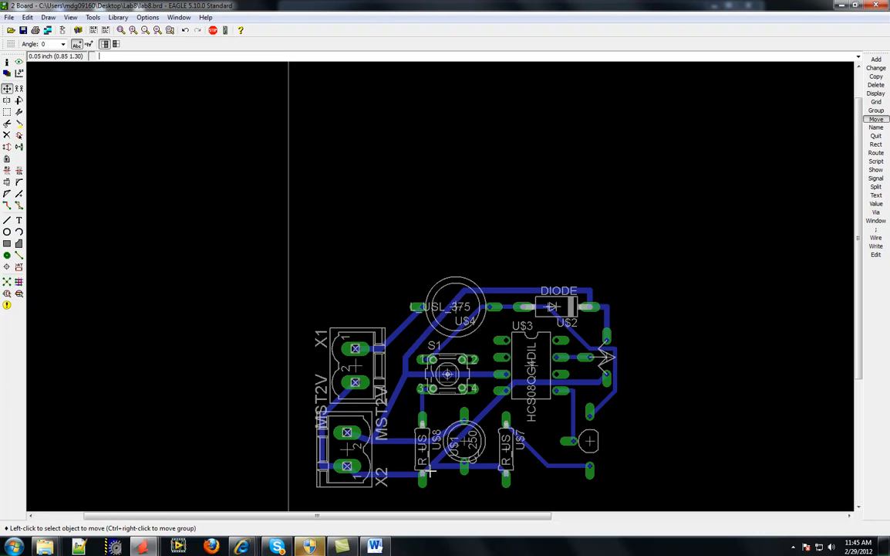
Switch to the Word lab handout and review the list of items required in the submitted document
left_click(375, 546)
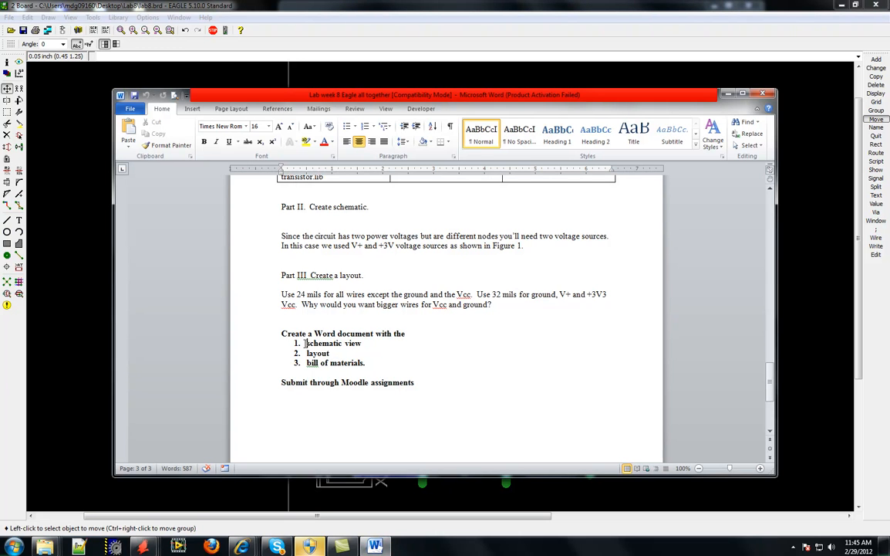
left_click_drag(304, 342, 377, 343)
left_click_drag(303, 353, 338, 353)
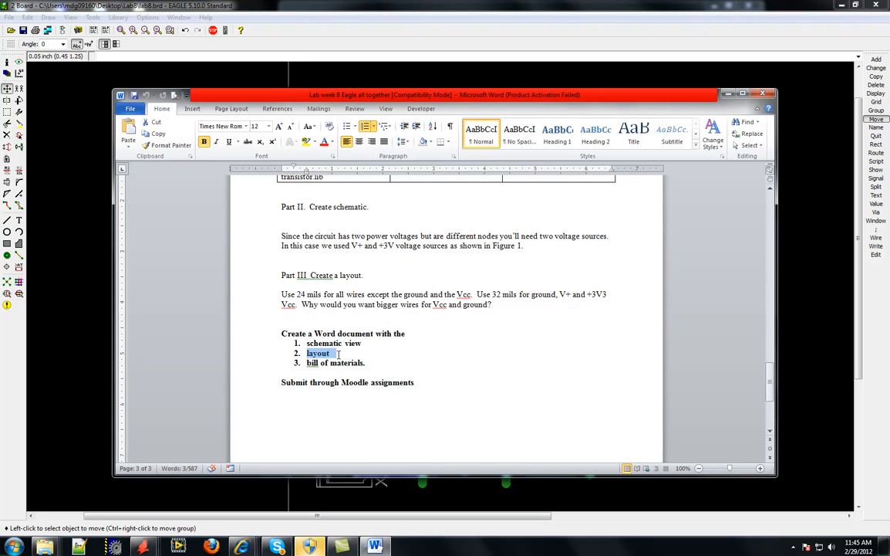
left_click(299, 363)
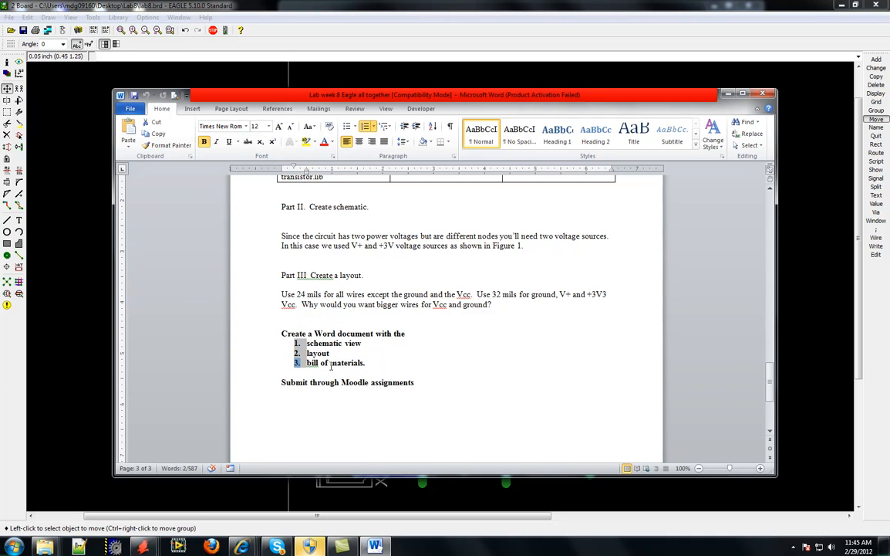